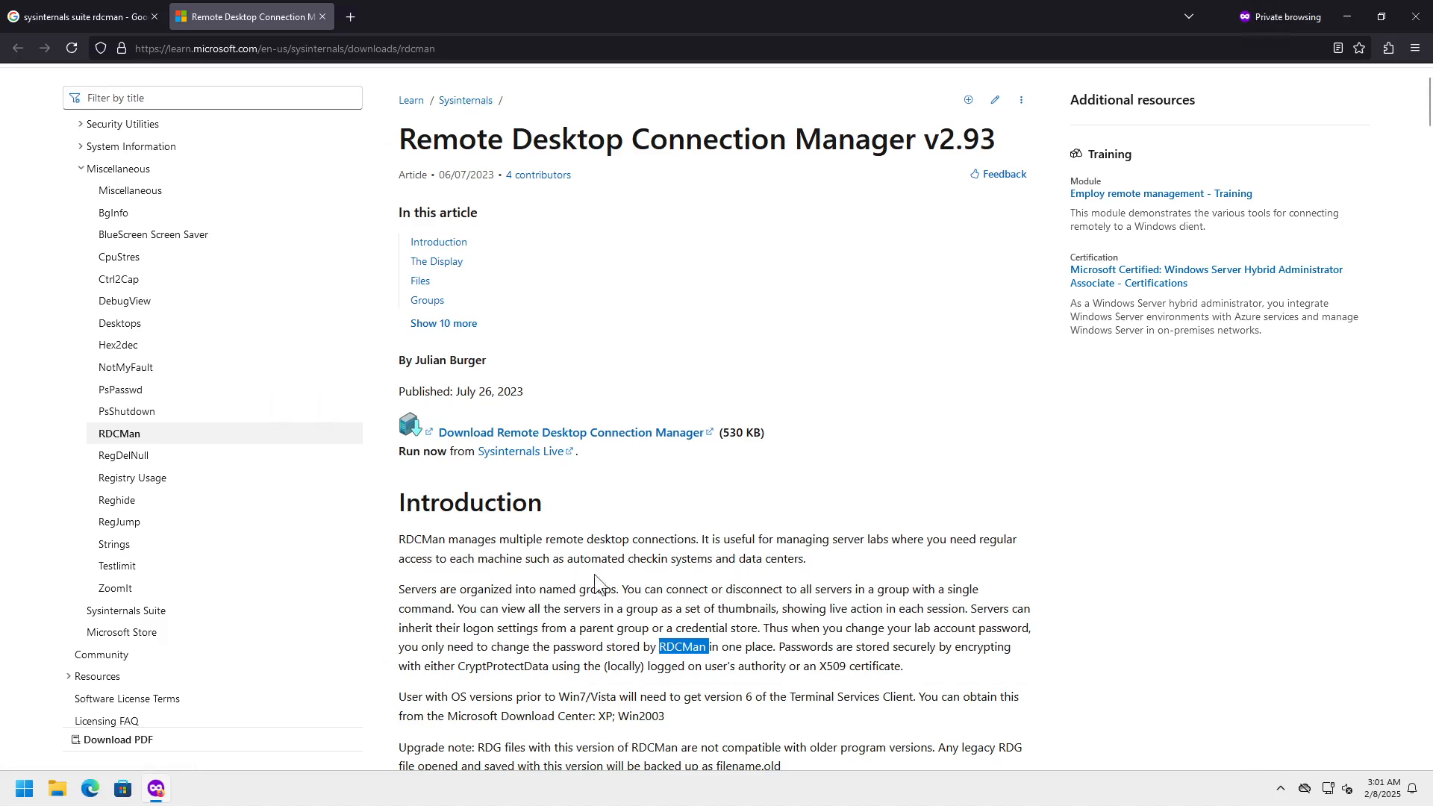
# - Open the Sysinternals Suite article from the sidebar of the RDCMan v2.93 docs page
pyautogui.click(149, 612)
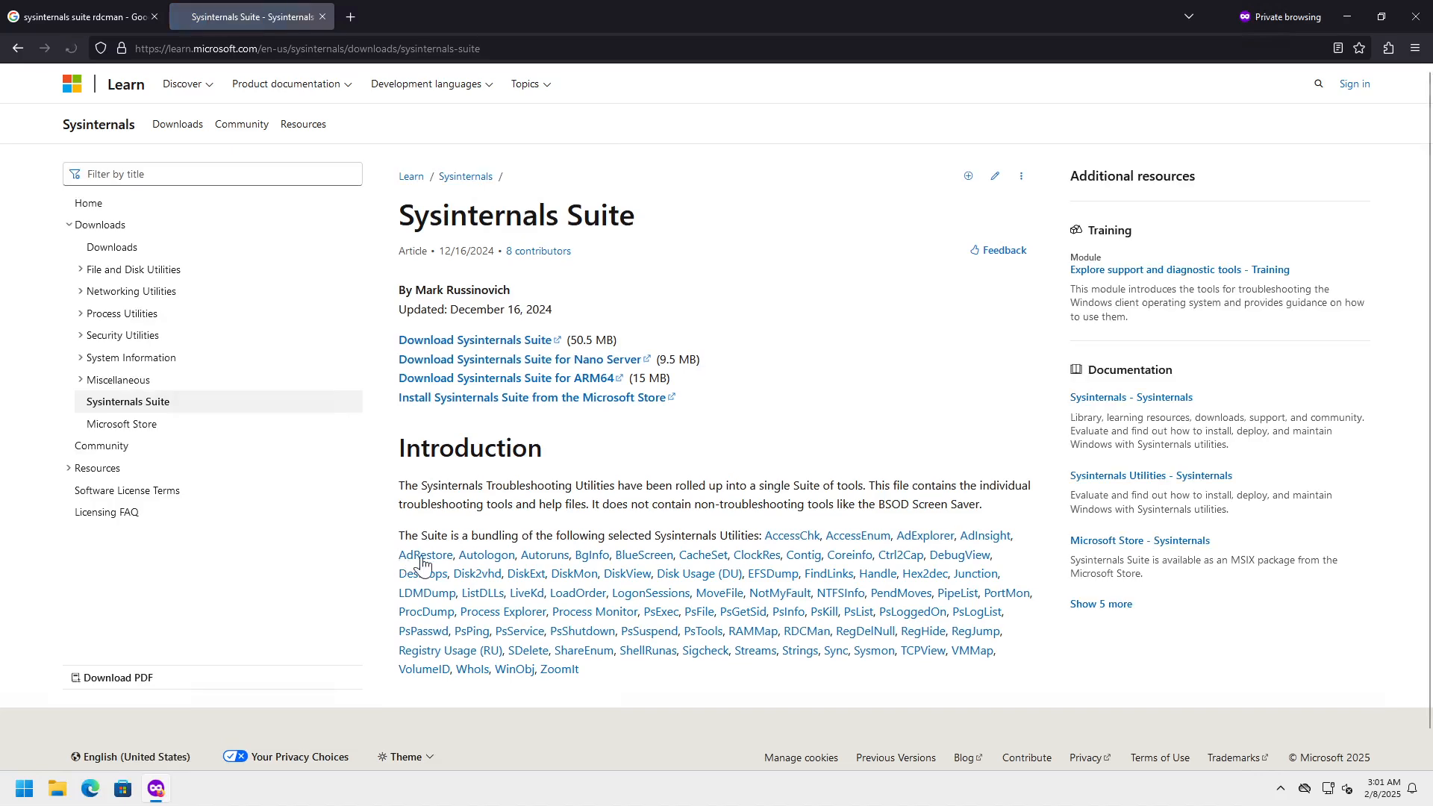
# - Download SysinternalsSuite.zip and save it to the Downloads folder
pyautogui.click(524, 345)
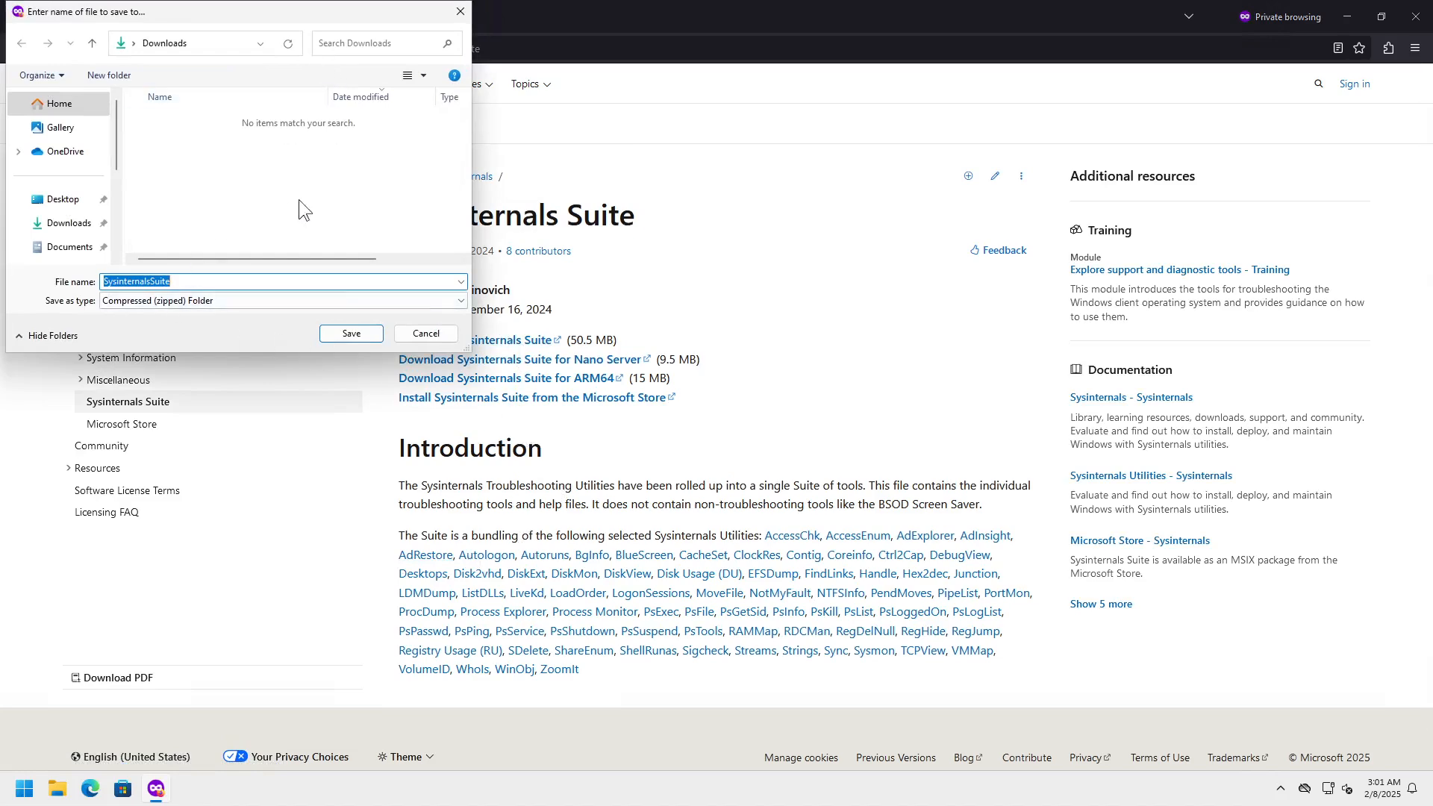
pyautogui.click(350, 335)
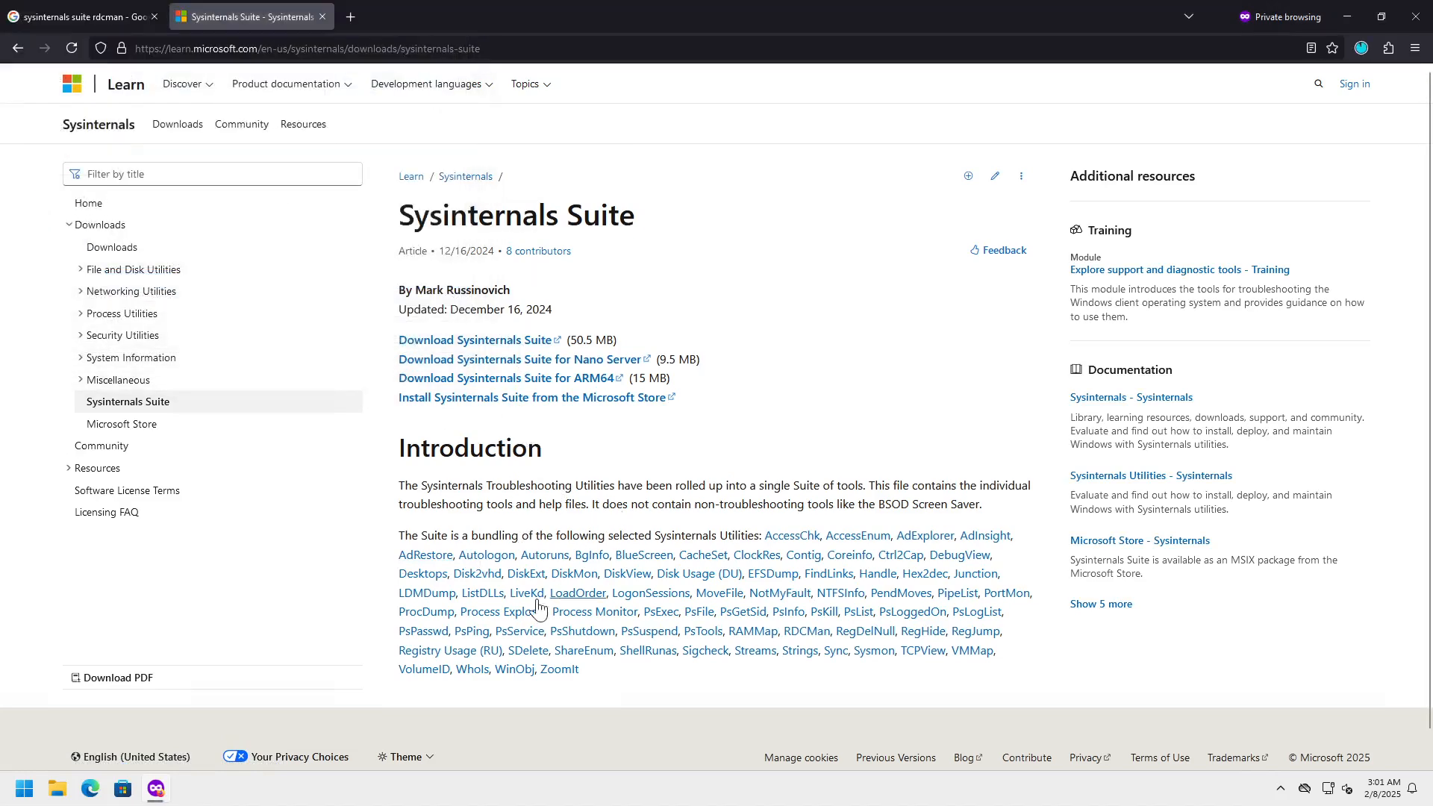
pyautogui.click(58, 790)
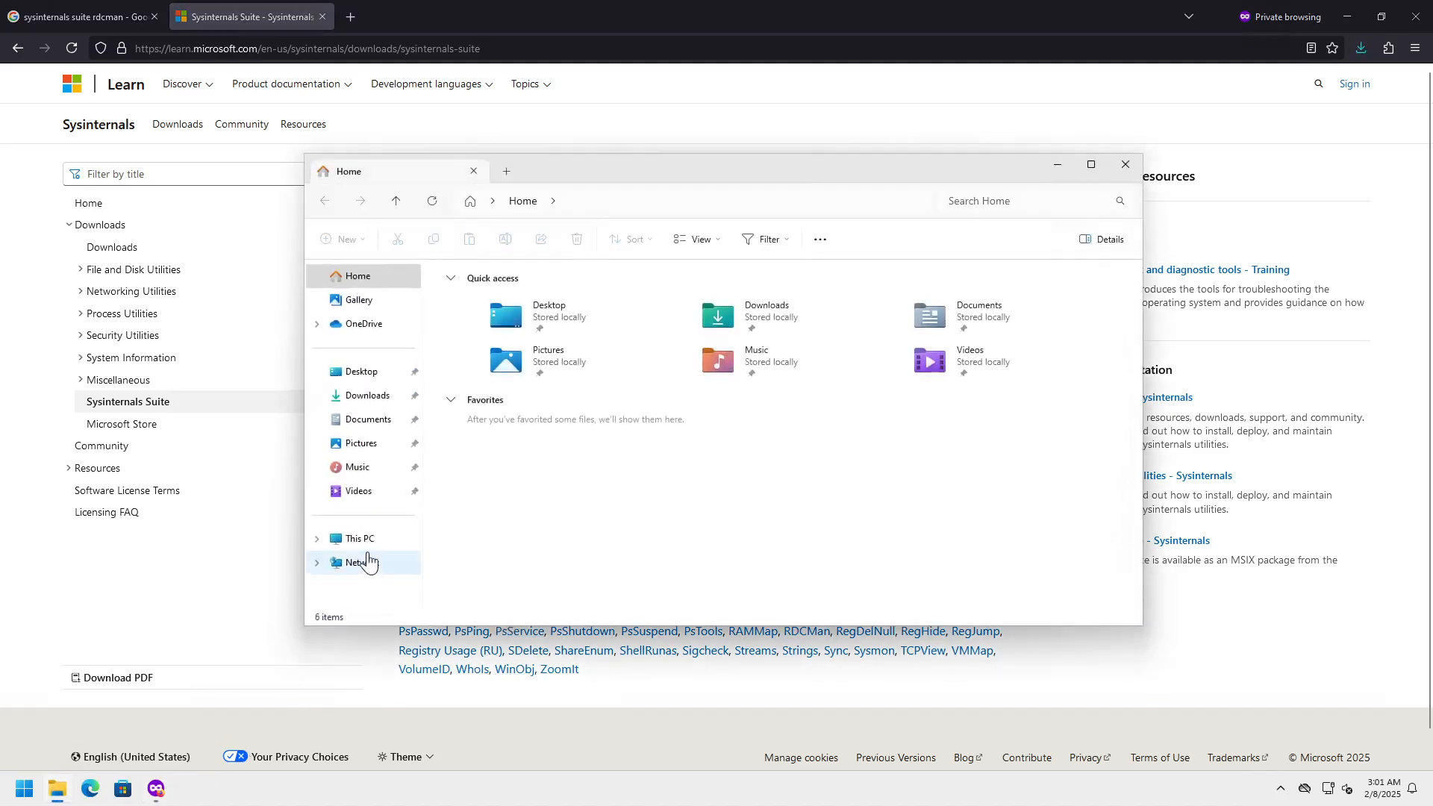
# - Create a new folder named temp on the C: drive
pyautogui.click(366, 540)
pyautogui.doubleClick(528, 311)
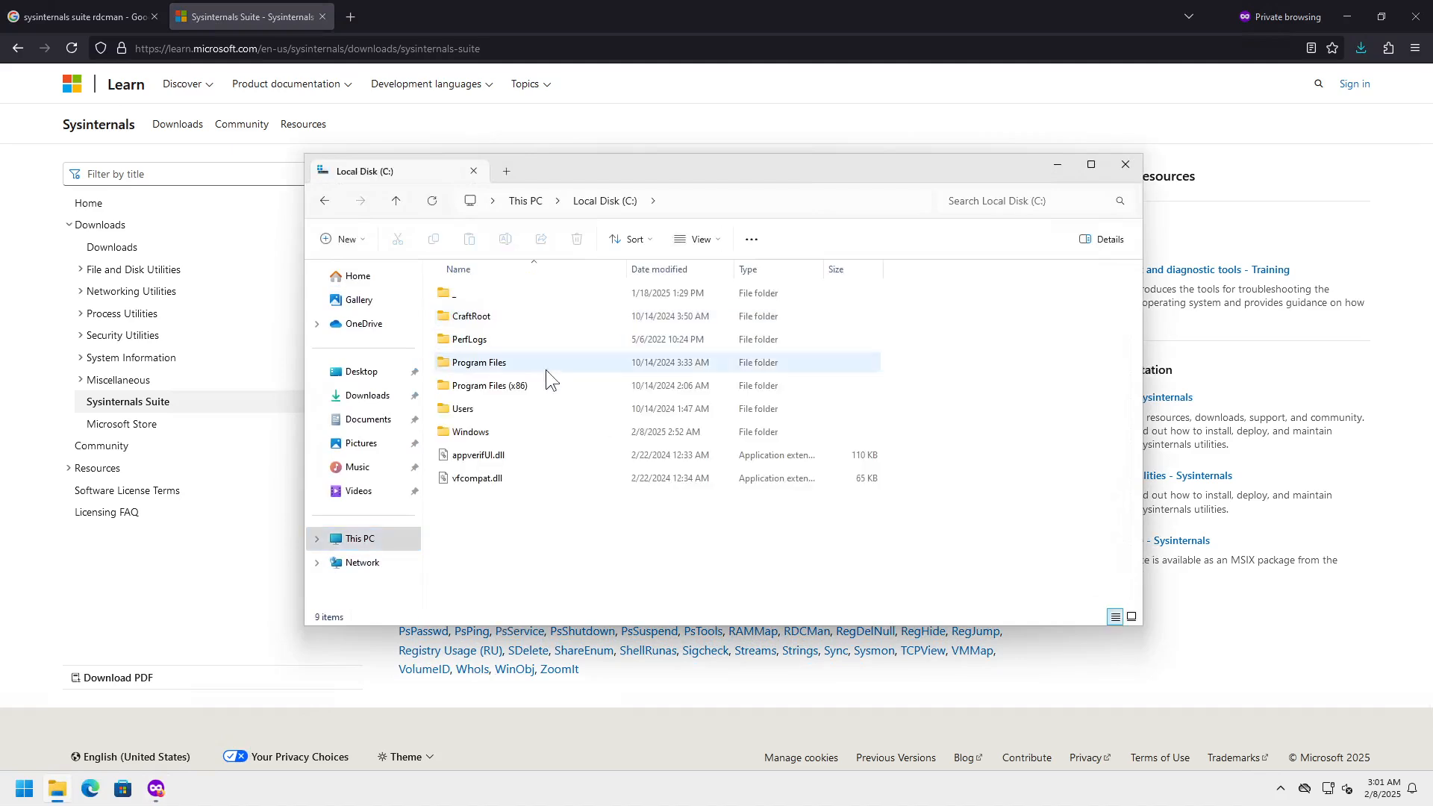
pyautogui.rightClick(539, 547)
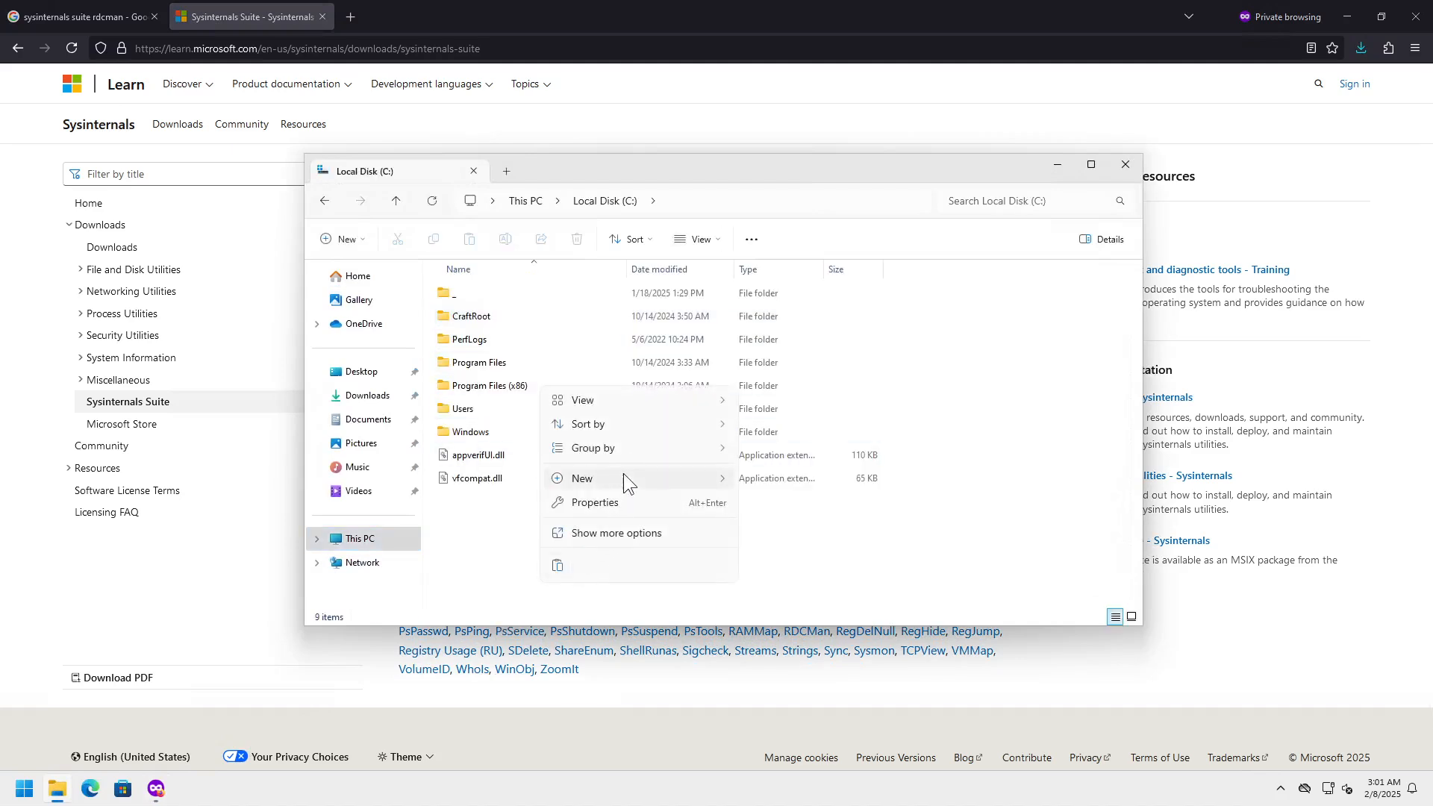
pyautogui.moveTo(621, 483)
pyautogui.click(764, 483)
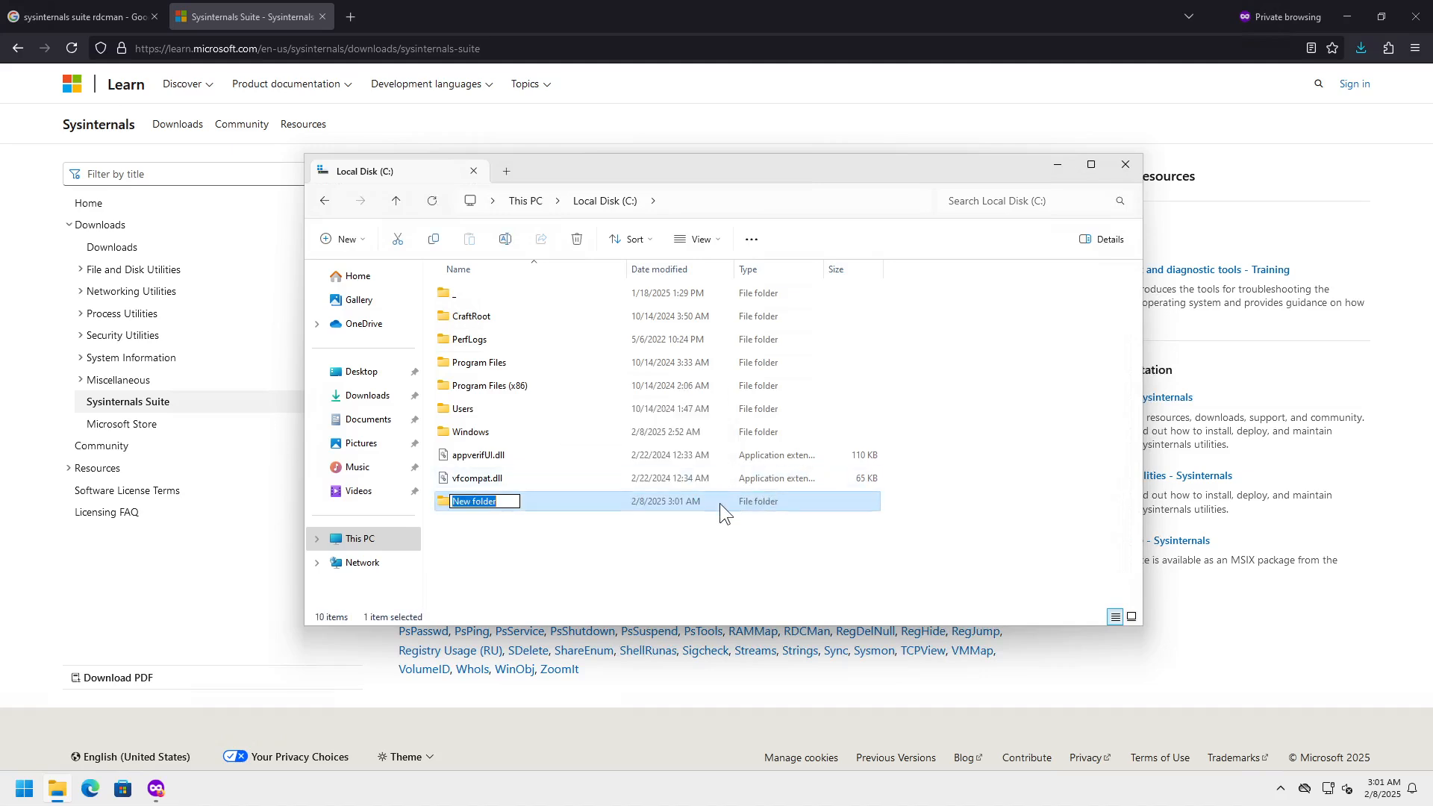
pyautogui.write('temp')
pyautogui.press('Return')
# - Inside C:\temp, create a new folder named bin
pyautogui.doubleClick(719, 503)
pyautogui.rightClick(499, 414)
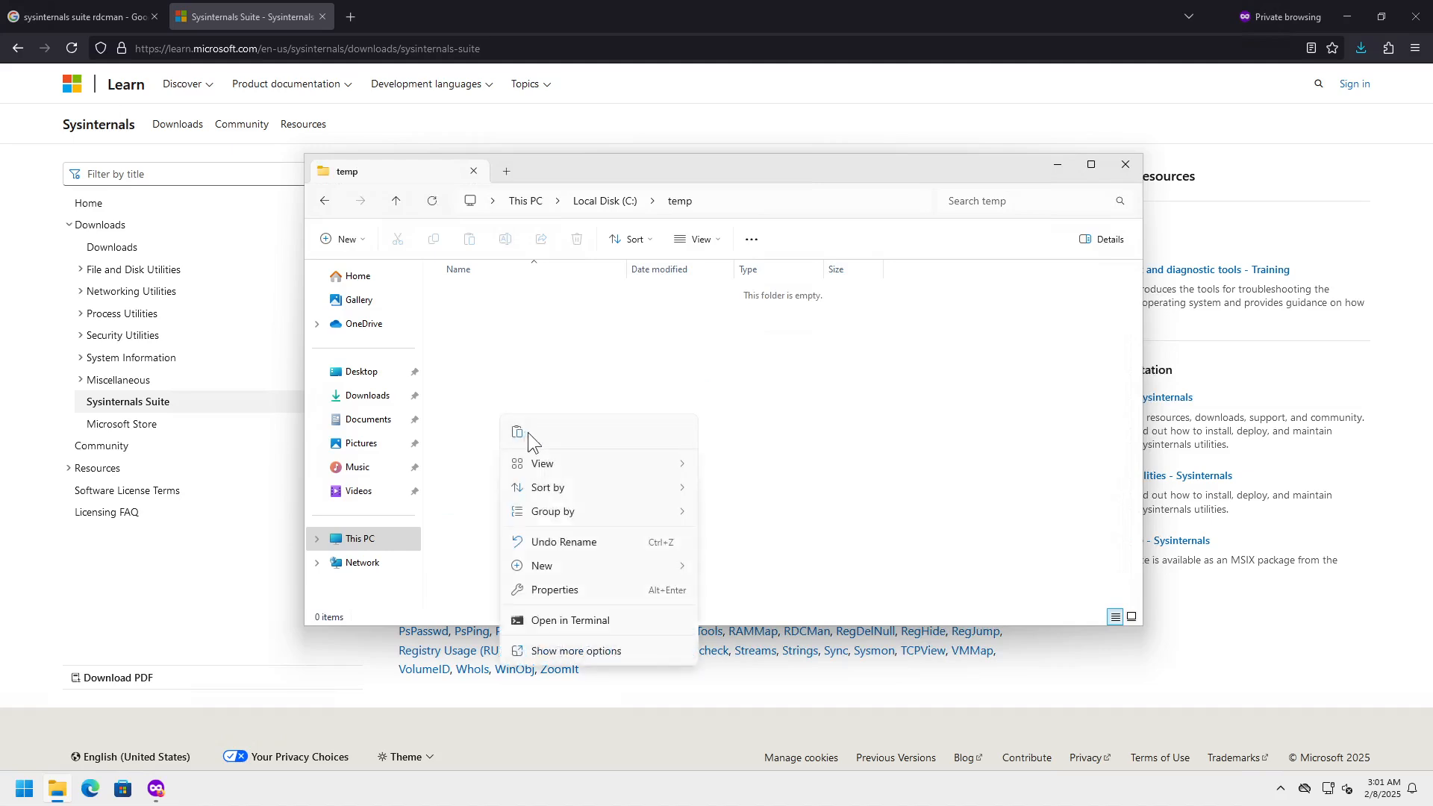
pyautogui.moveTo(683, 568)
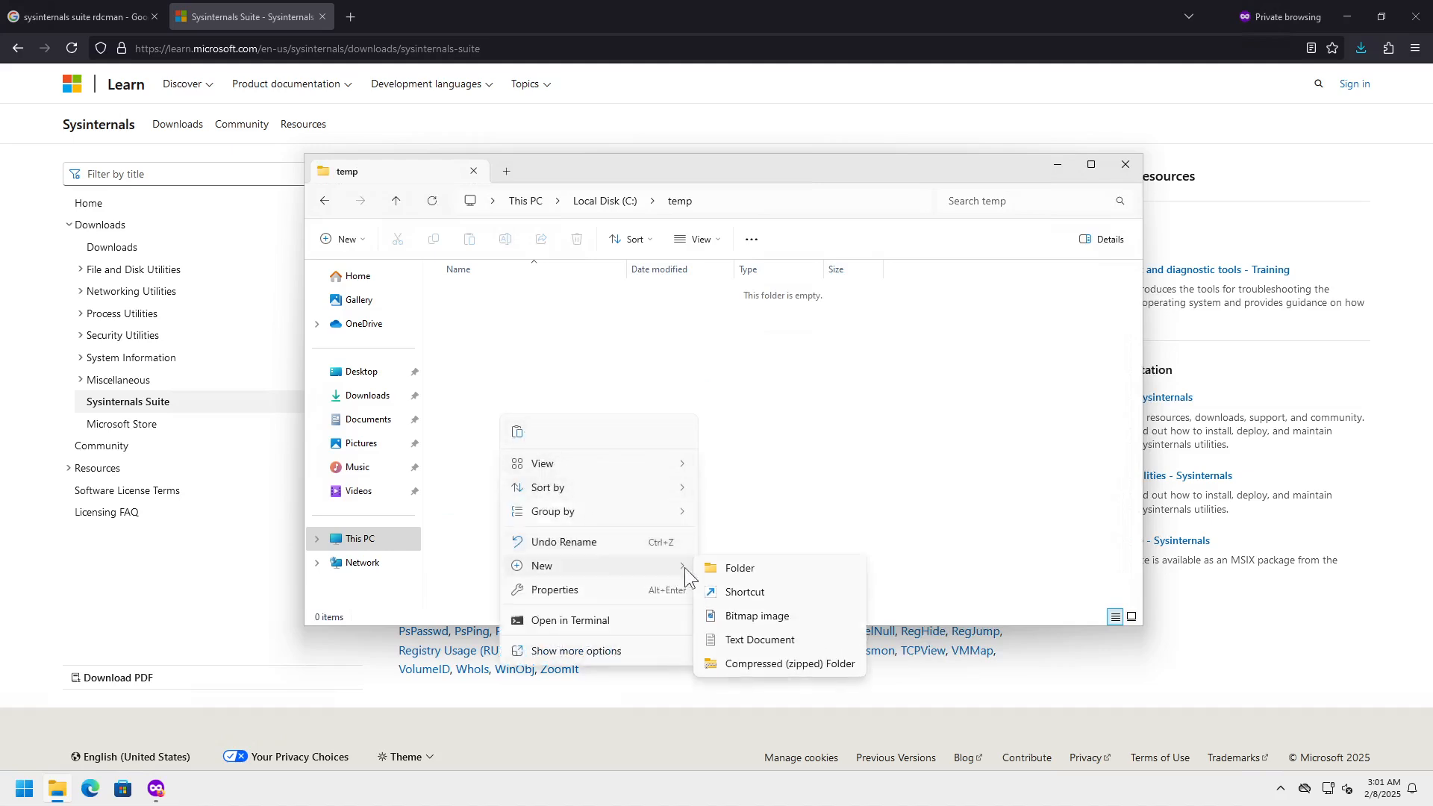
pyautogui.click(746, 570)
pyautogui.write('bin')
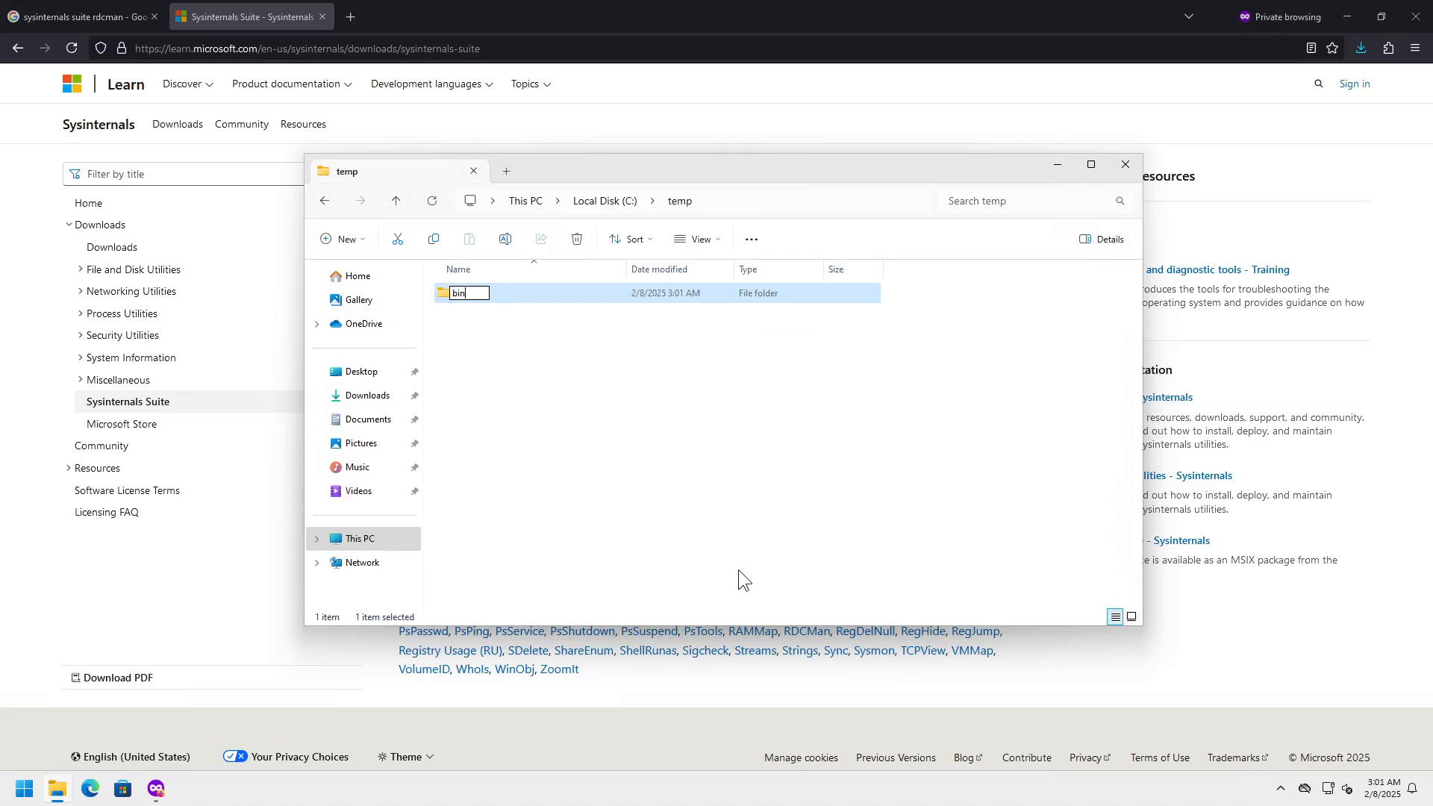
pyautogui.press('Return')
# - Open C:\temp\bin, check its full path, then go to Downloads
pyautogui.click(755, 204)
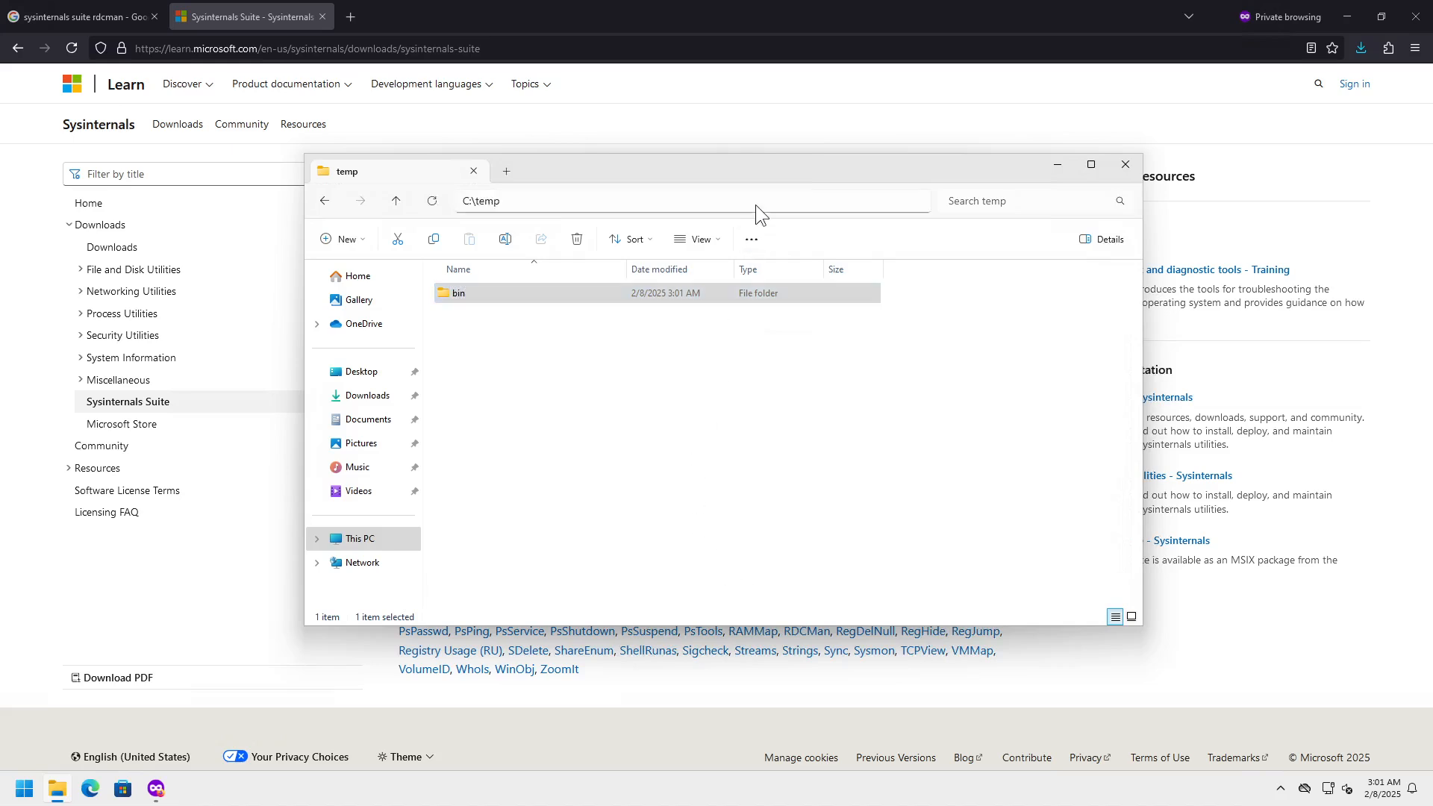
pyautogui.doubleClick(486, 294)
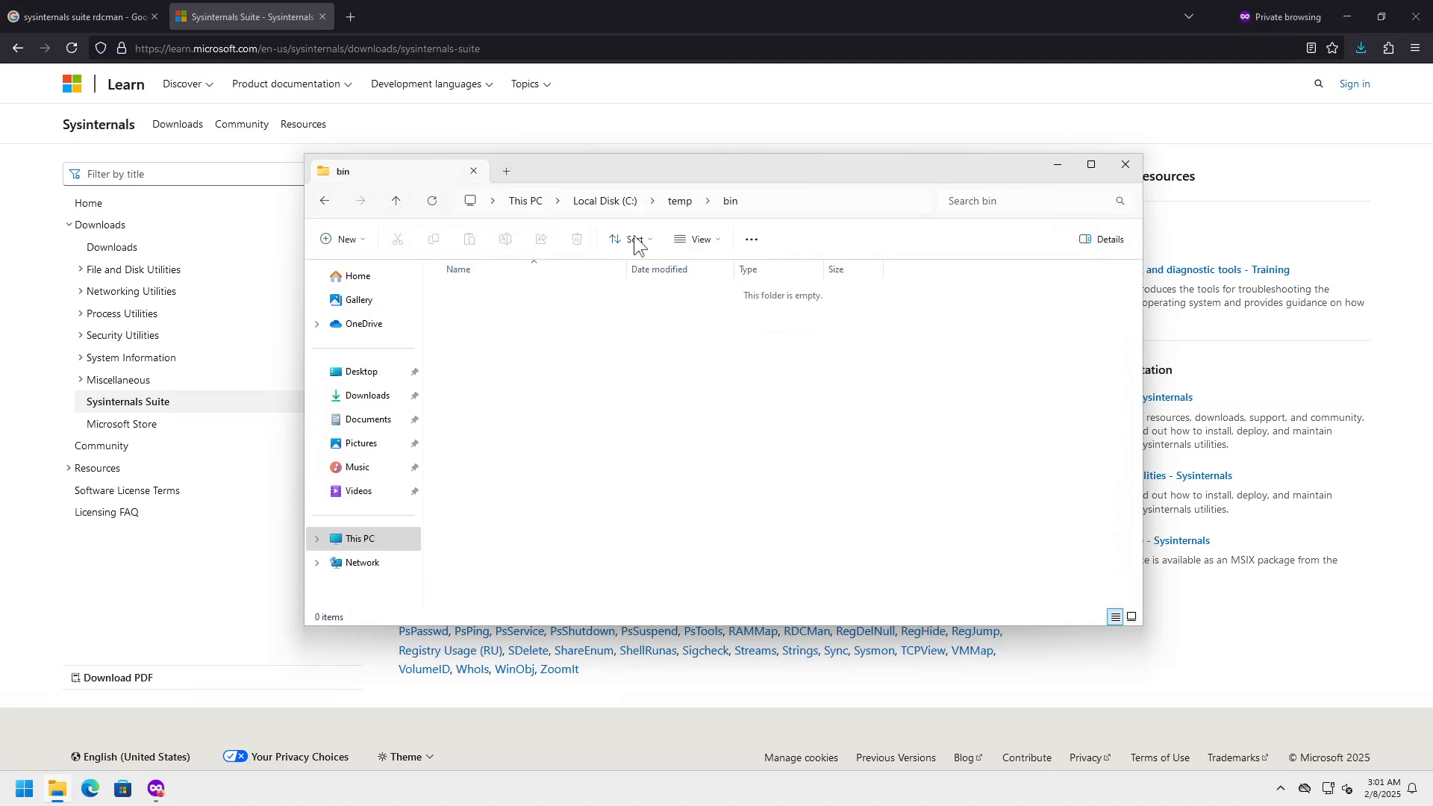
pyautogui.click(778, 206)
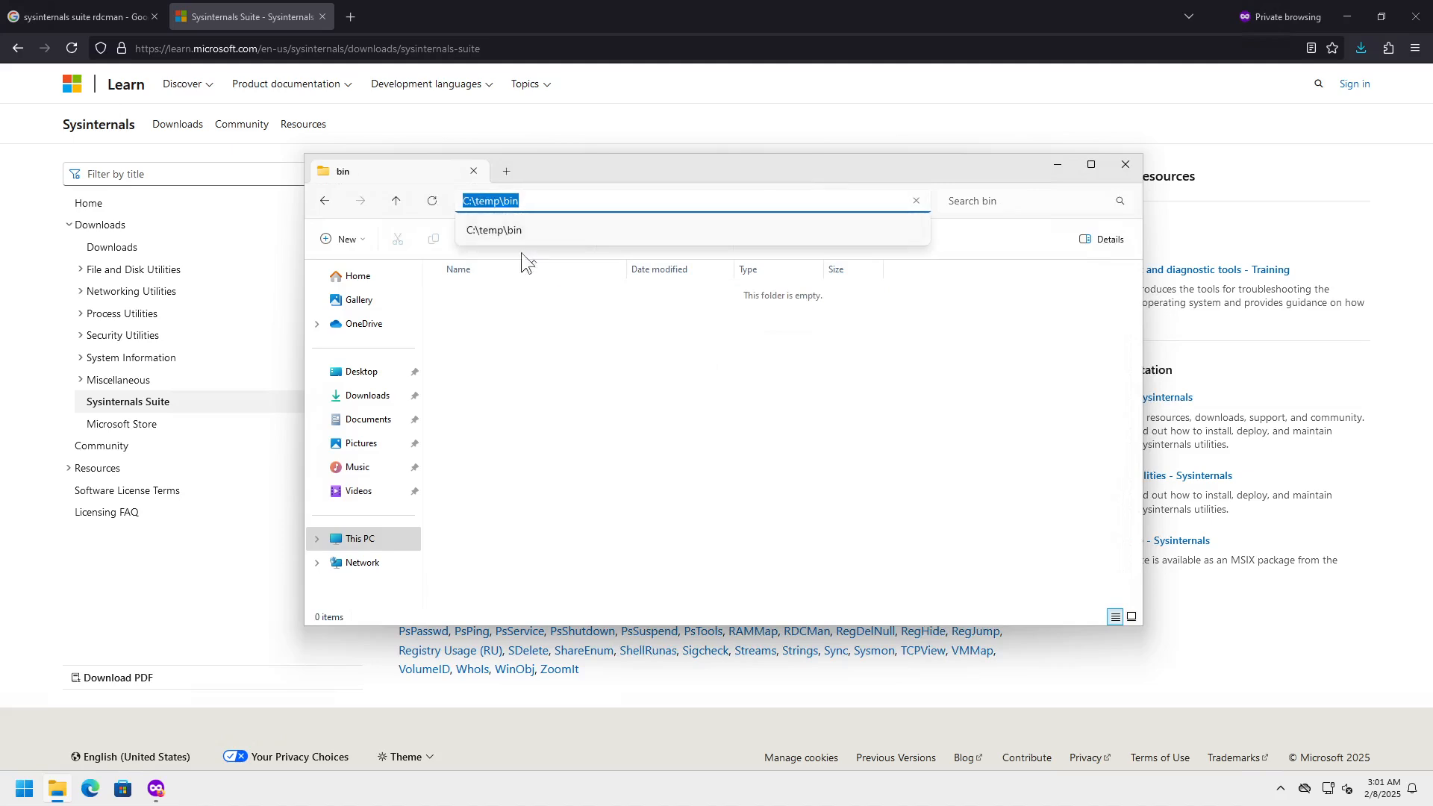
pyautogui.click(526, 327)
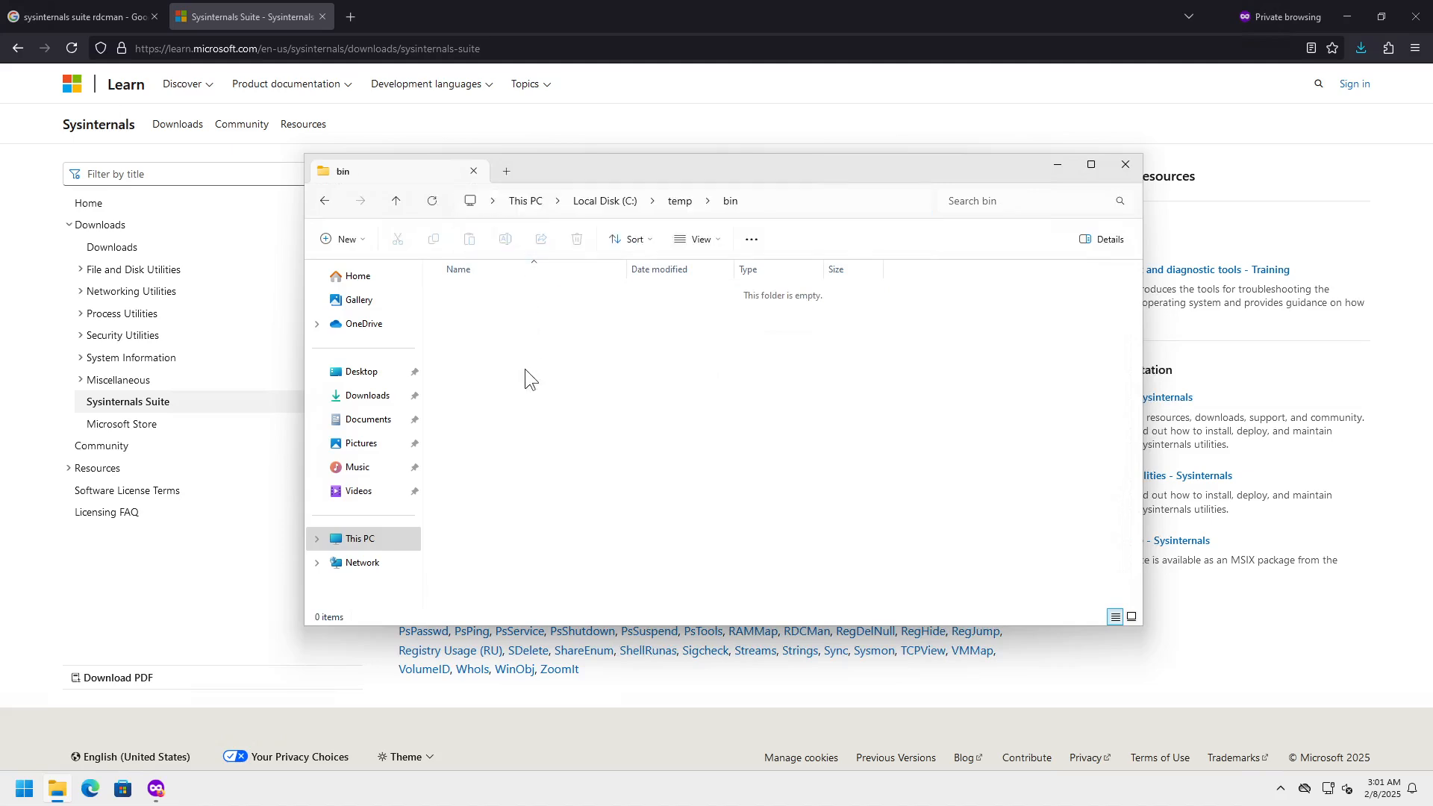
pyautogui.click(367, 395)
# - Extract SysinternalsSuite.zip in Downloads and cut the extracted SysinternalsSuite folder
pyautogui.rightClick(508, 315)
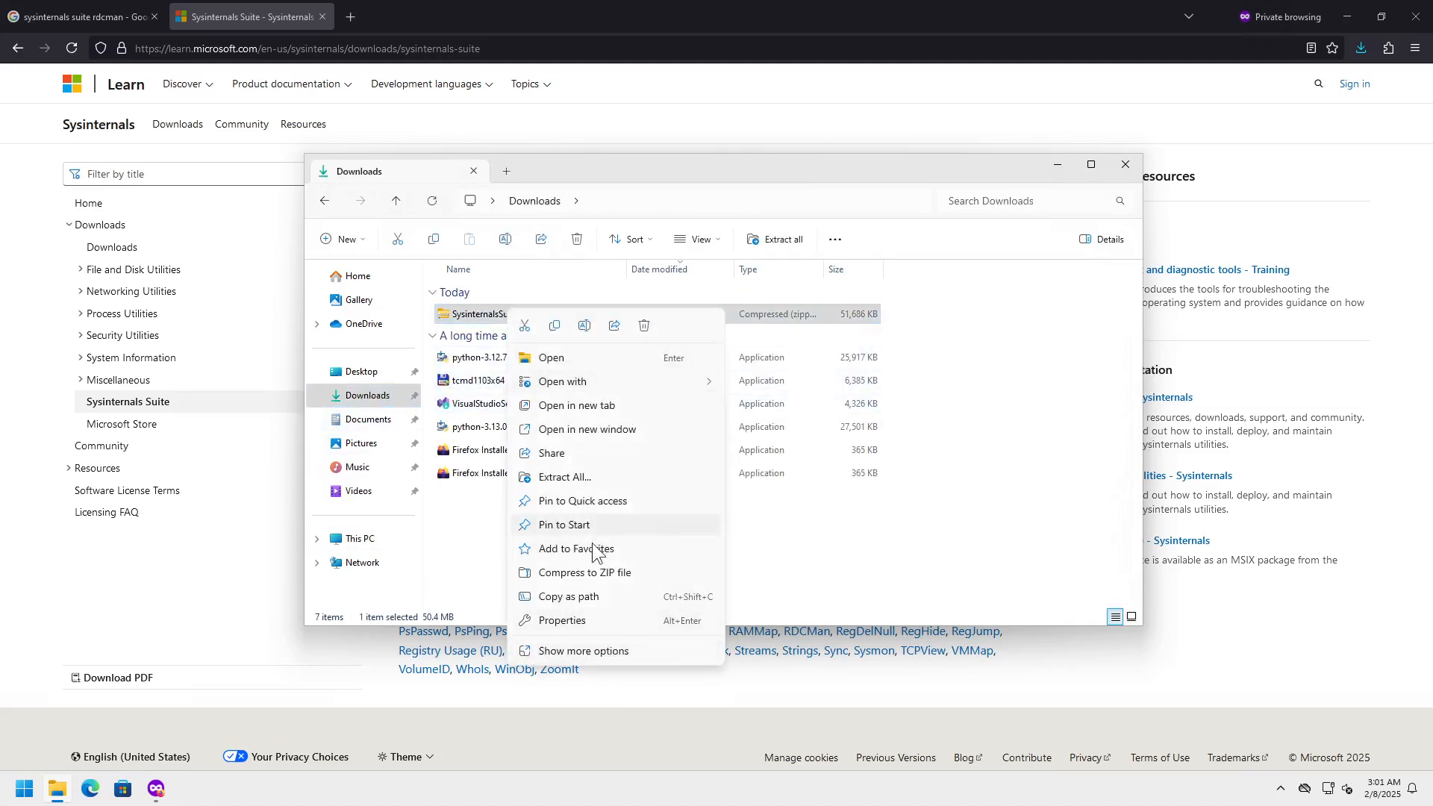
pyautogui.click(576, 478)
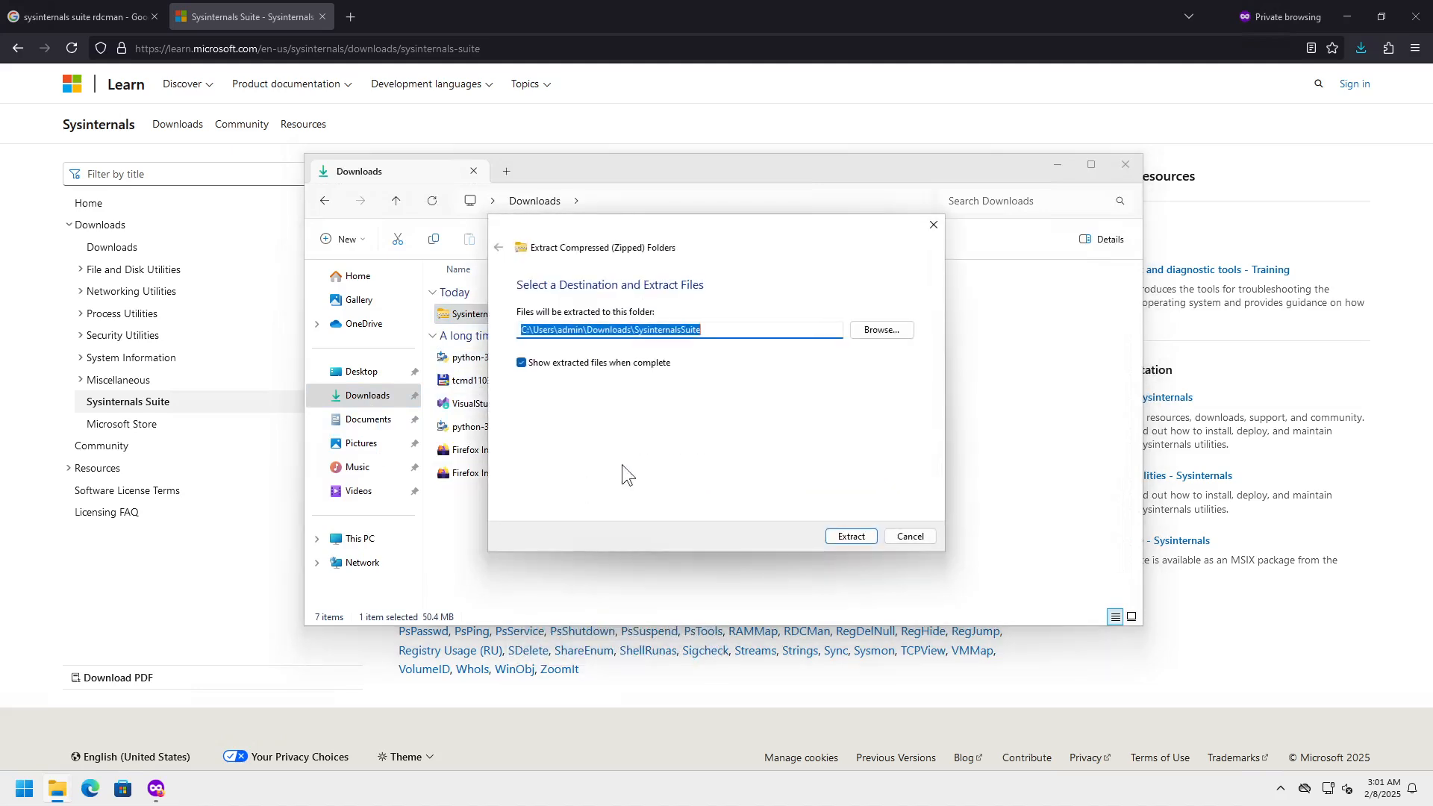
pyautogui.click(852, 537)
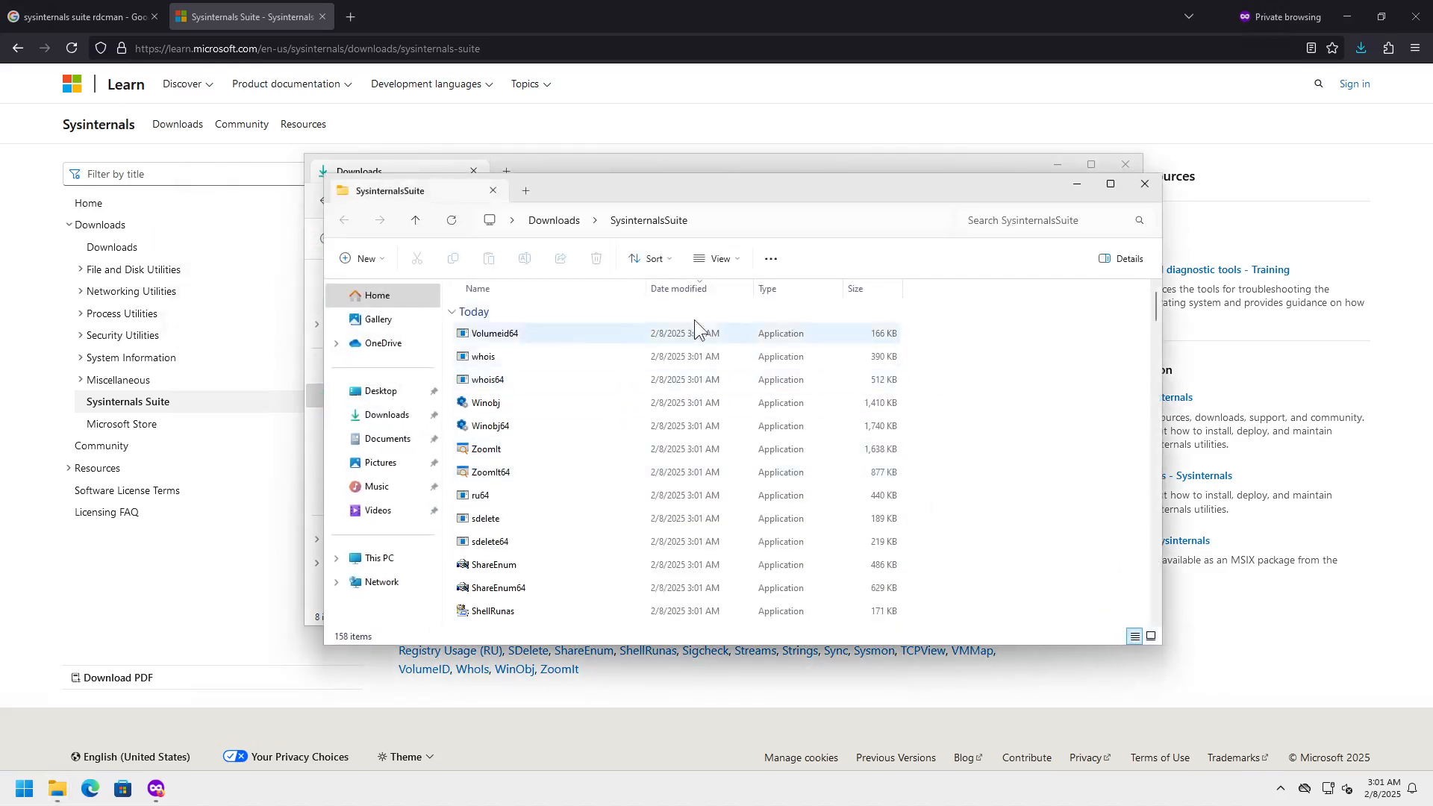
pyautogui.click(556, 220)
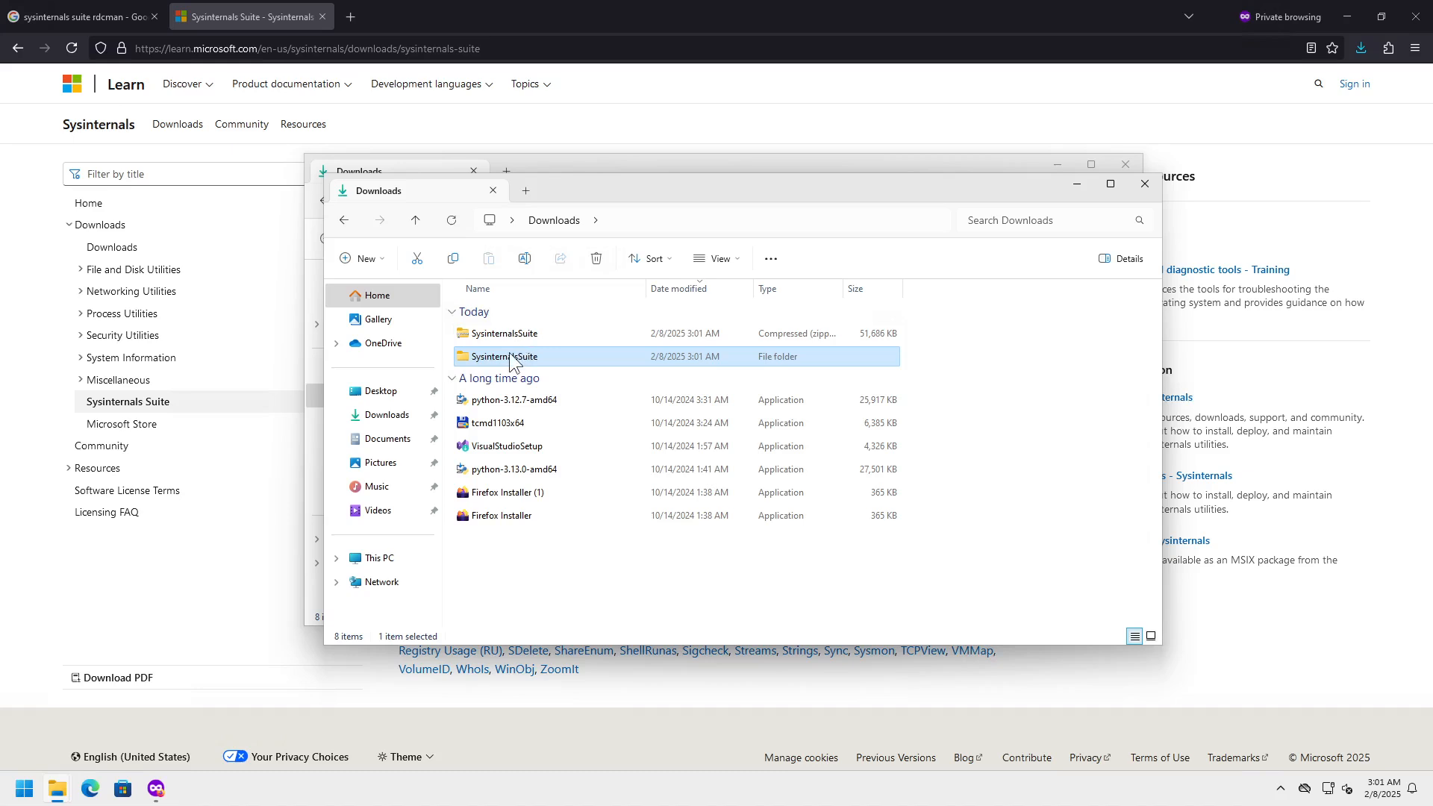
pyautogui.rightClick(501, 358)
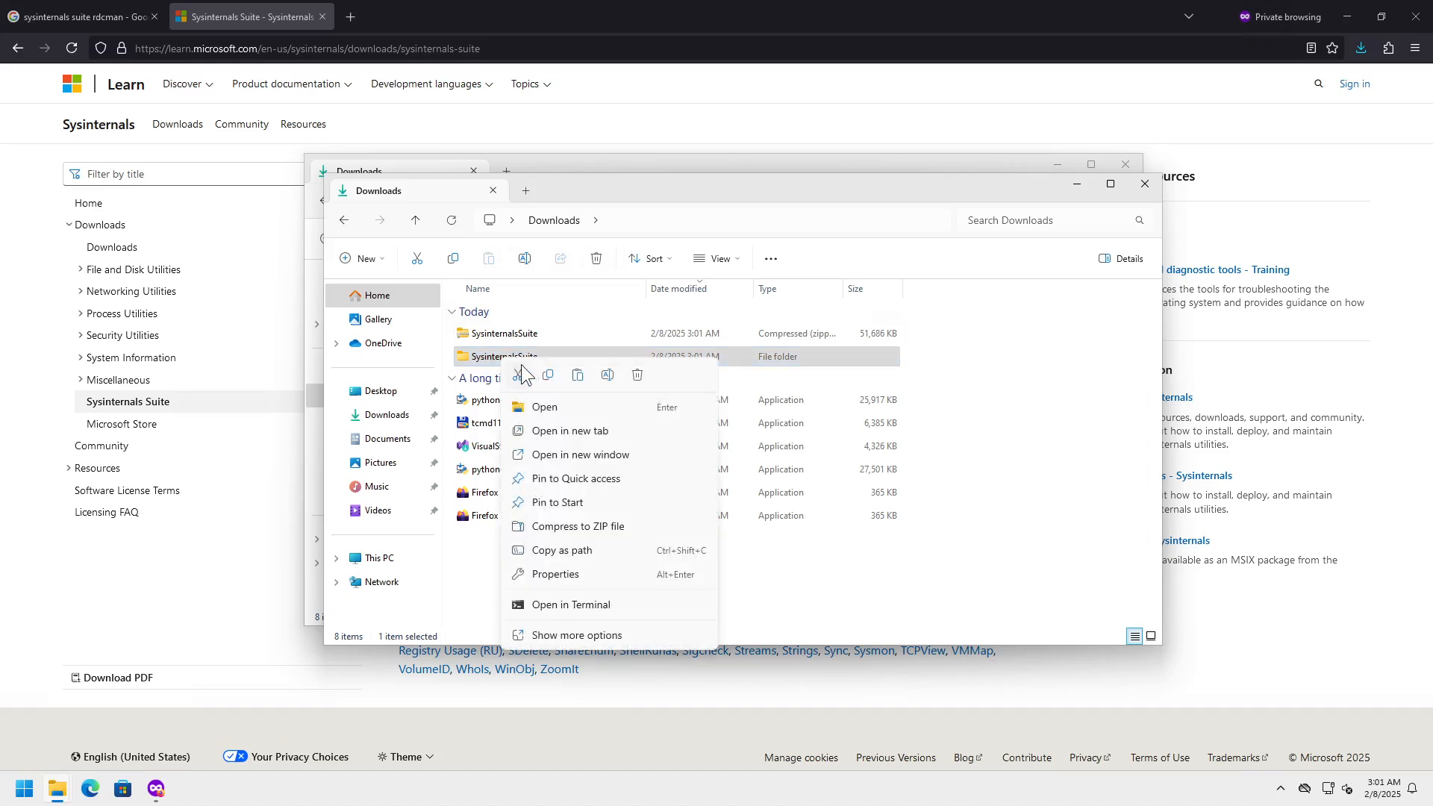
pyautogui.click(518, 372)
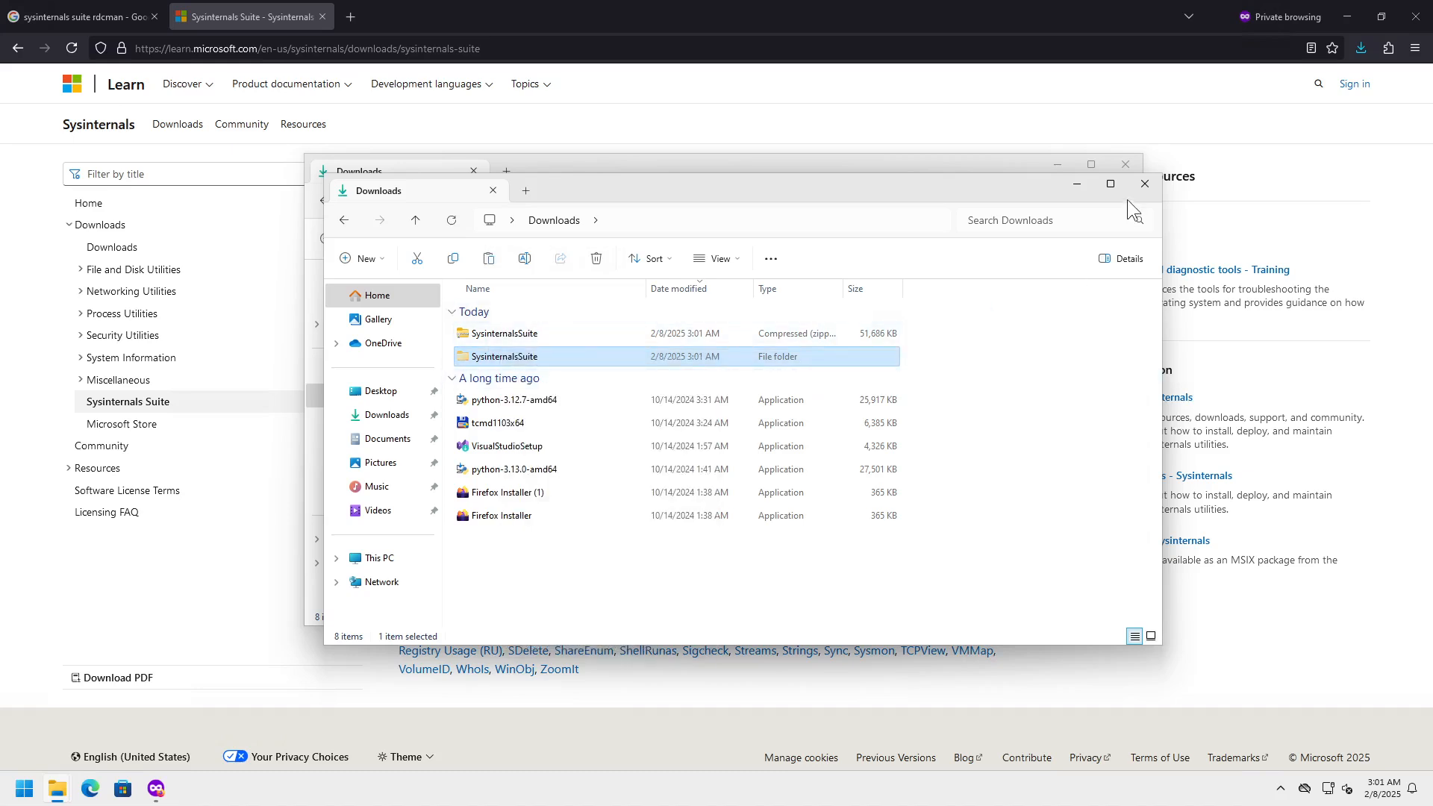
# - Paste the SysinternalsSuite folder into C:\temp\bin and open it
pyautogui.click(1144, 184)
pyautogui.moveTo(665, 167); pyautogui.dragTo(697, 268)
pyautogui.click(437, 640)
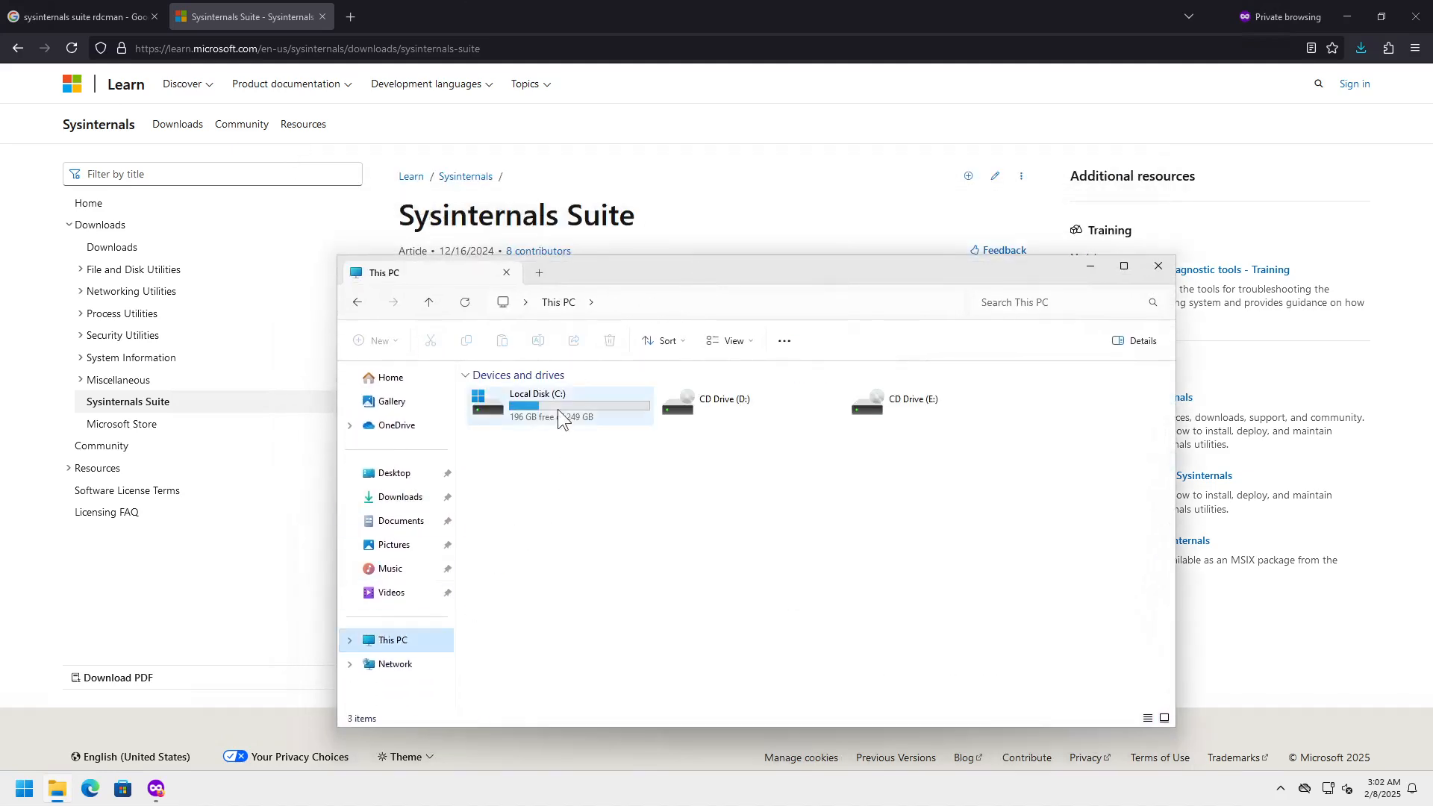
pyautogui.doubleClick(558, 405)
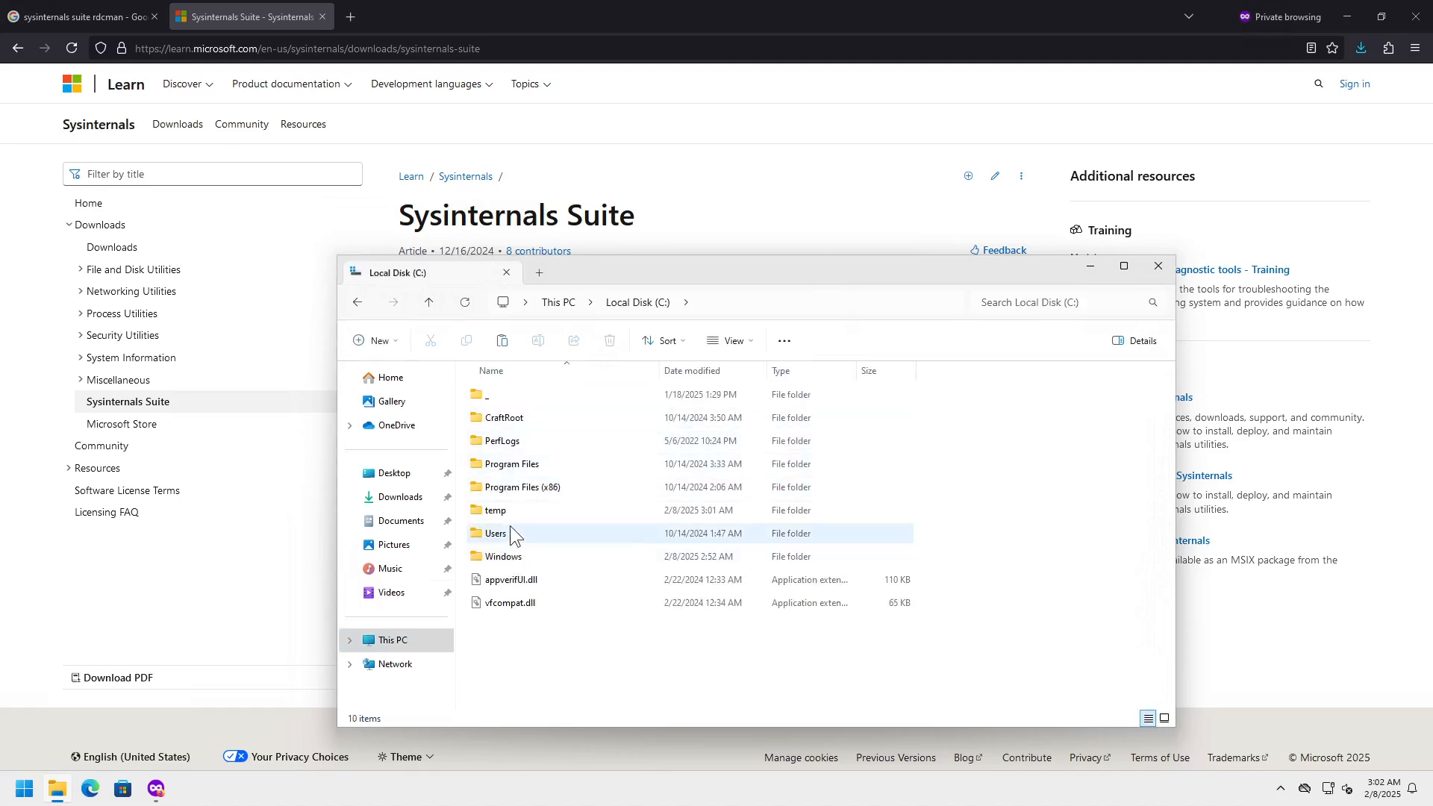
pyautogui.doubleClick(508, 513)
pyautogui.doubleClick(520, 394)
pyautogui.rightClick(530, 452)
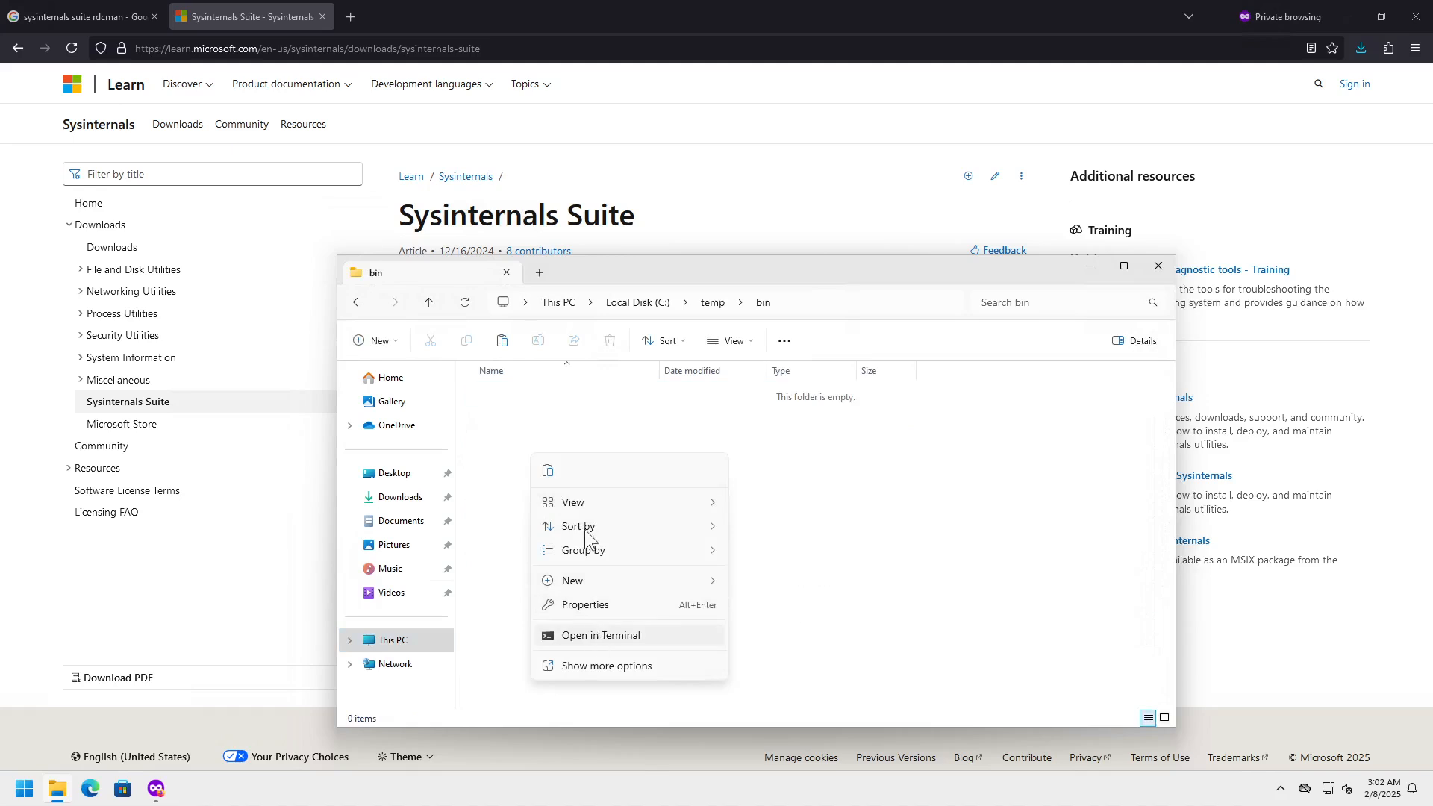
pyautogui.click(547, 470)
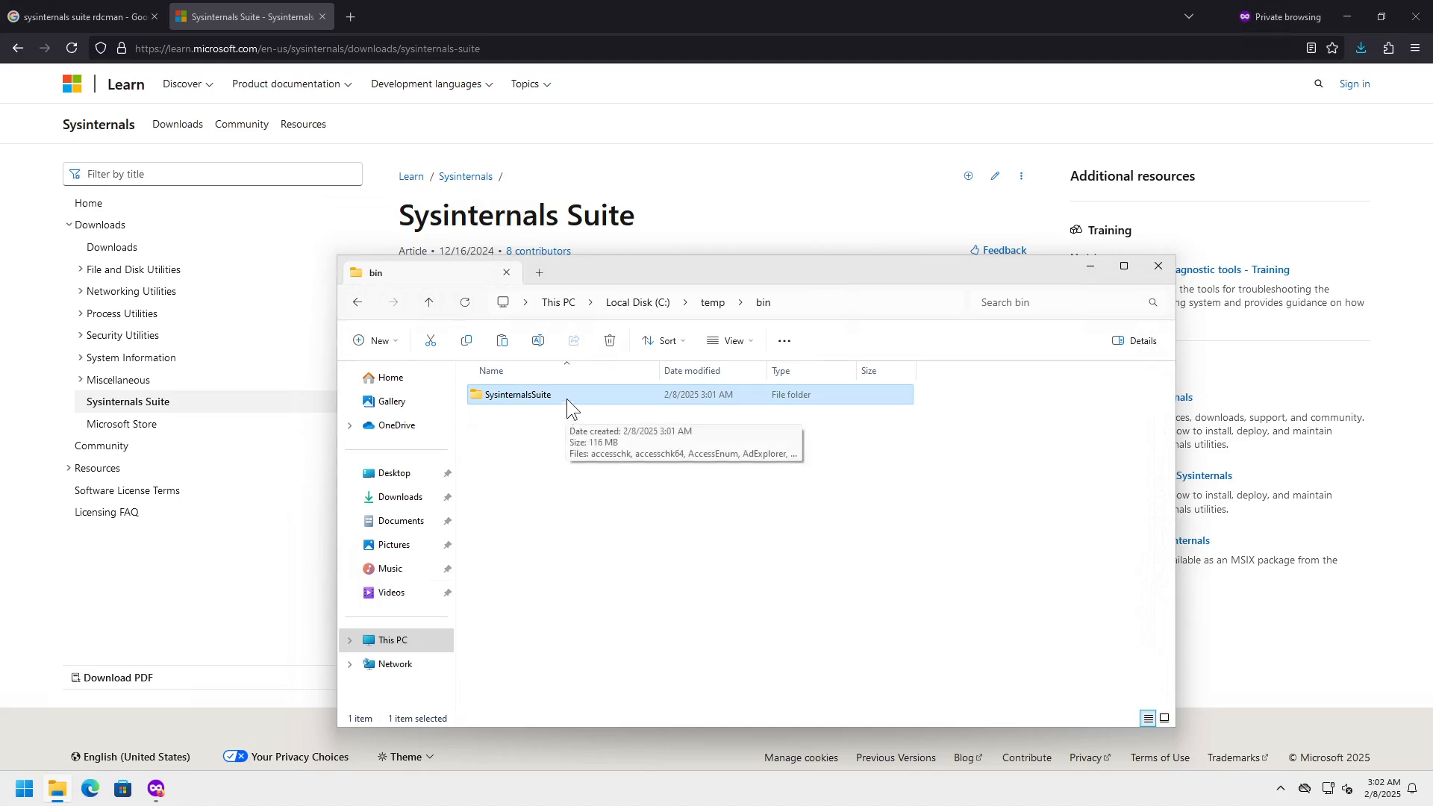
pyautogui.doubleClick(520, 396)
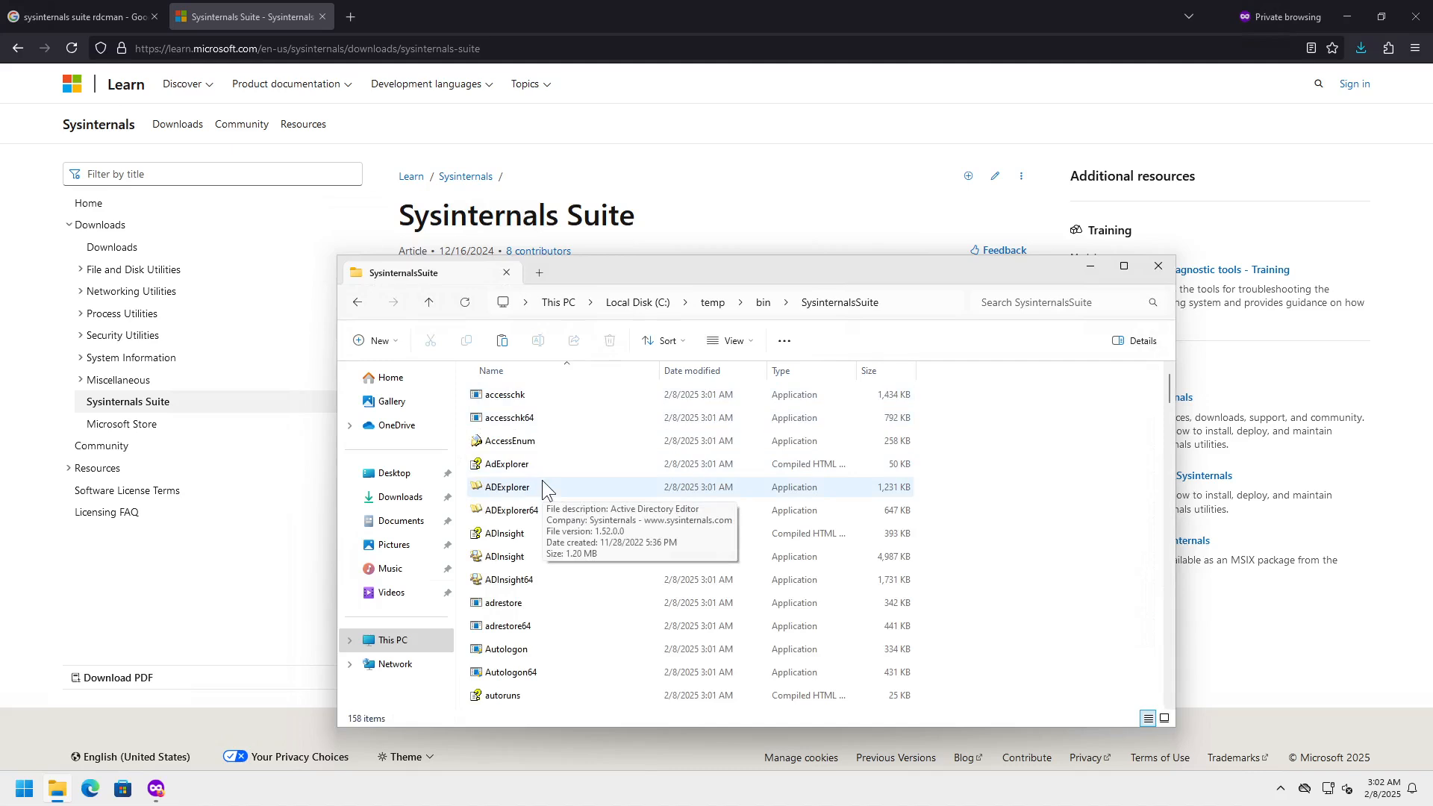
# - Launch Process Explorer from the SysinternalsSuite folder, accept its license, and close it
pyautogui.click(558, 463)
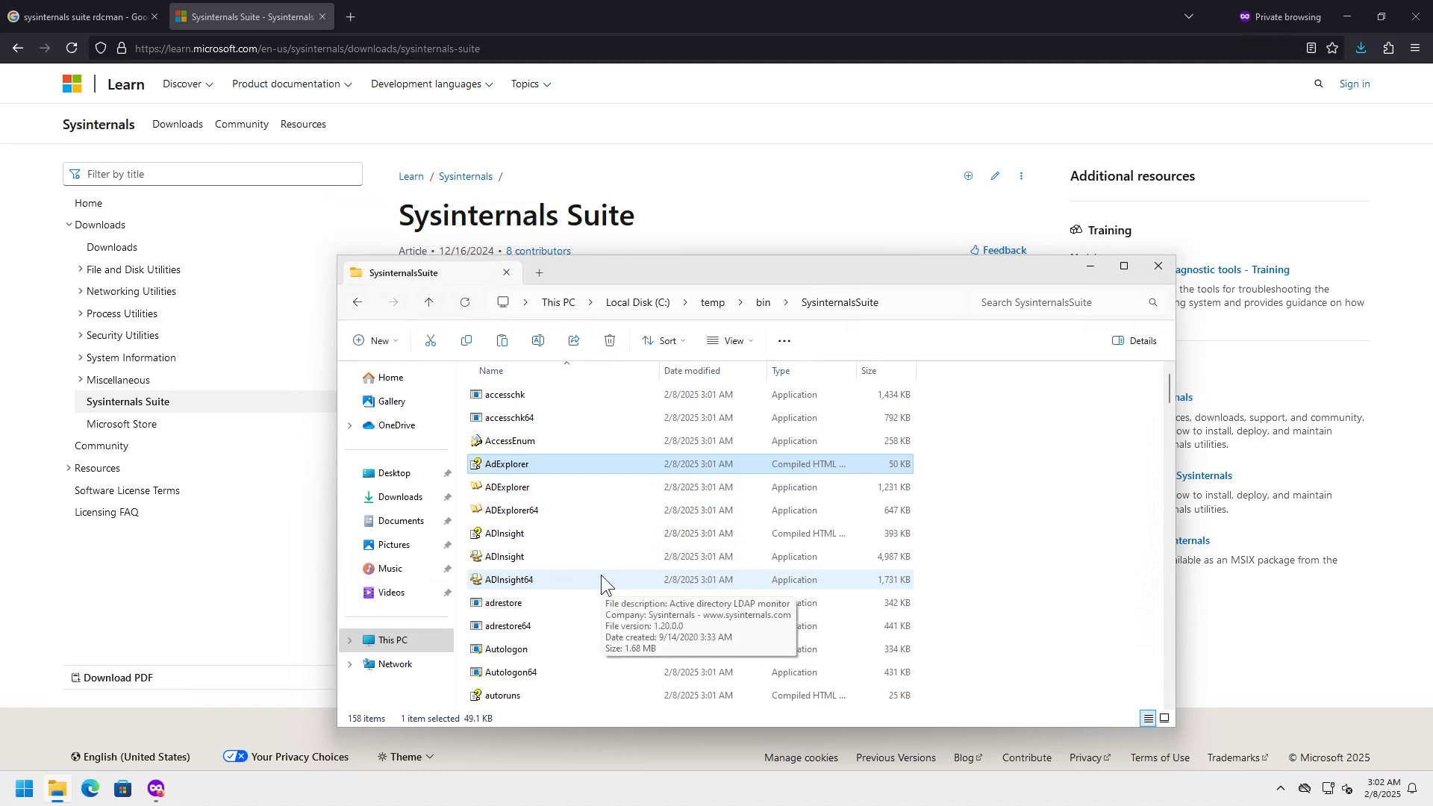
pyautogui.write('proc')
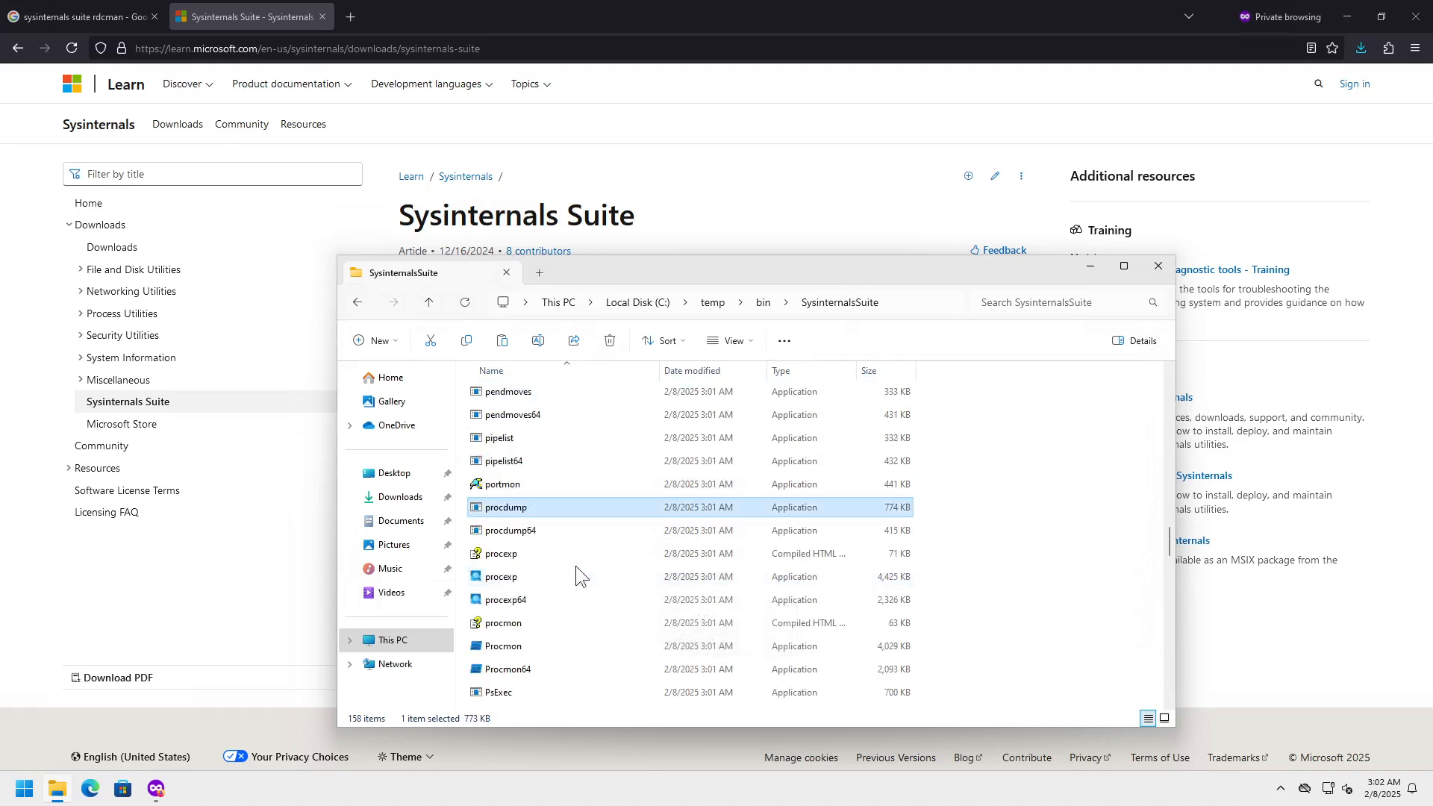
pyautogui.doubleClick(525, 579)
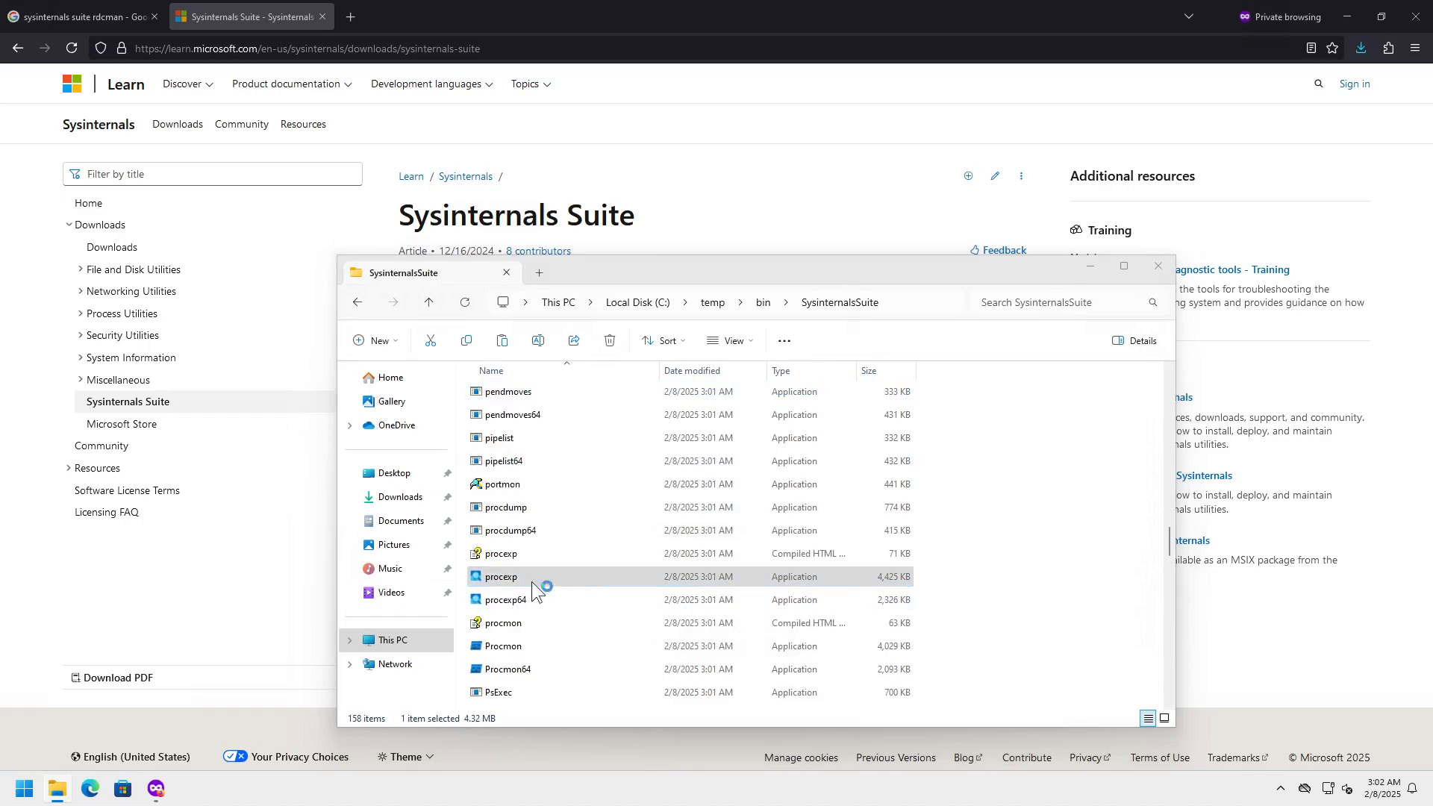
pyautogui.click(787, 491)
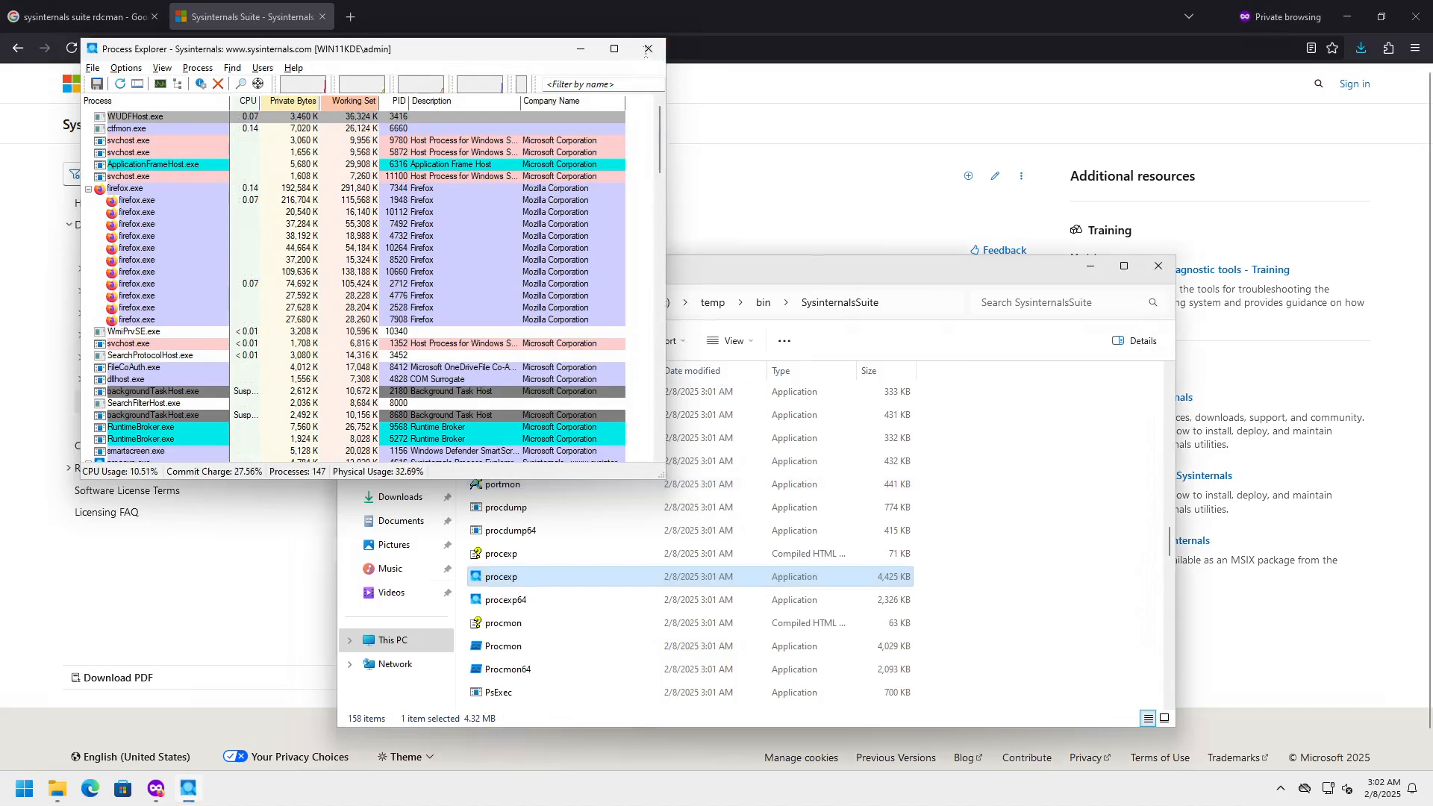
pyautogui.click(648, 49)
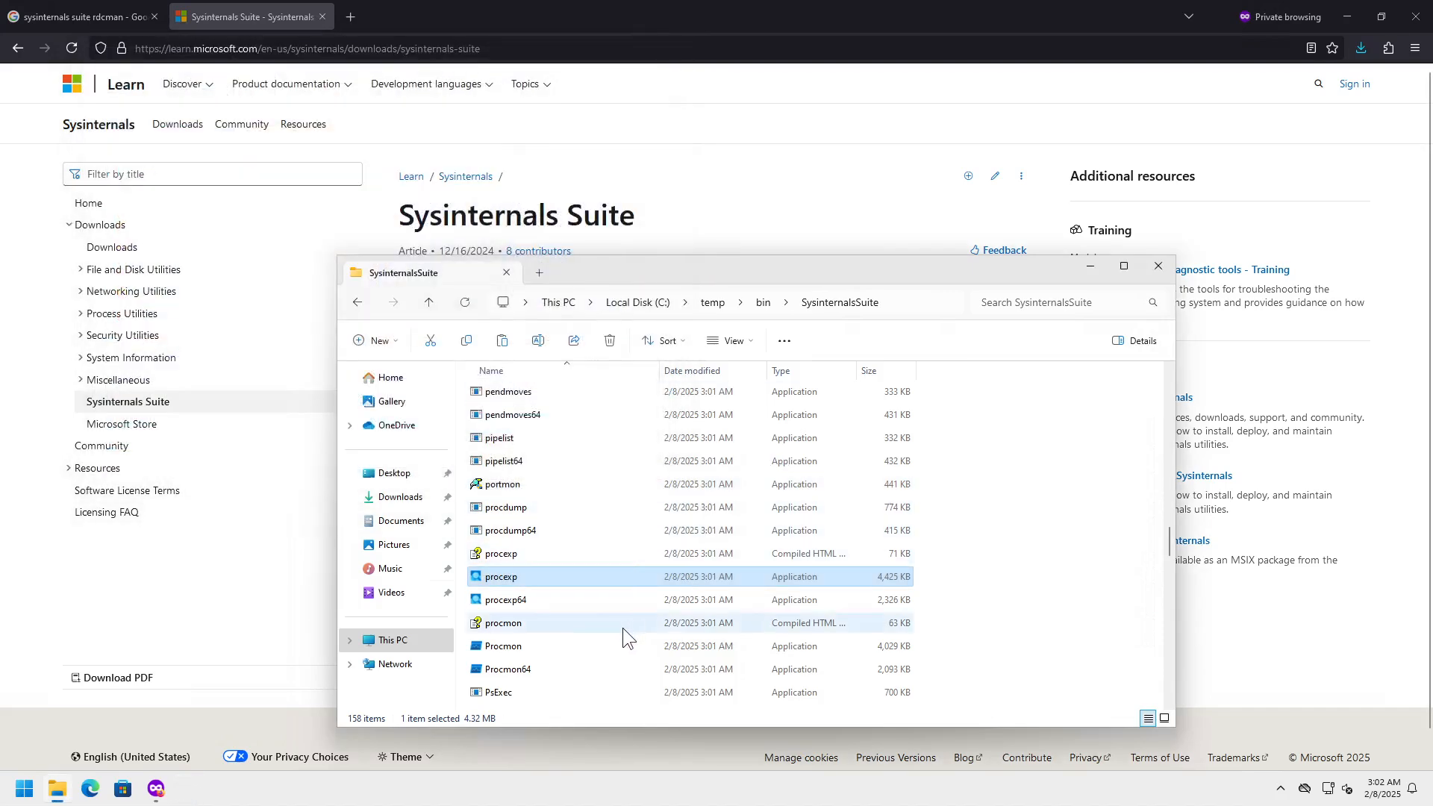
# - Run Process Monitor past its licence and admin prompts, close it, then jump to RDCMan with 'rdc'
pyautogui.doubleClick(534, 648)
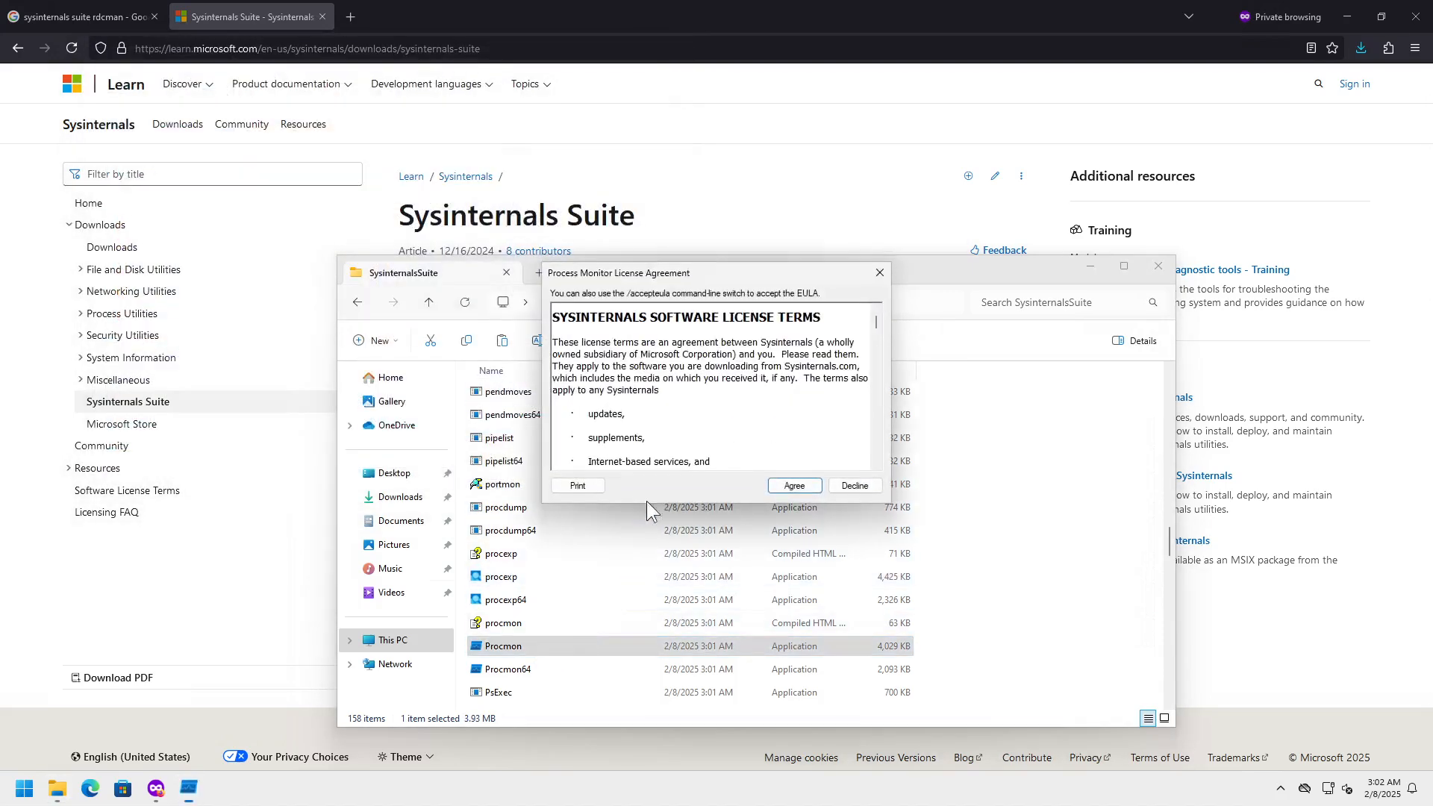
pyautogui.click(785, 491)
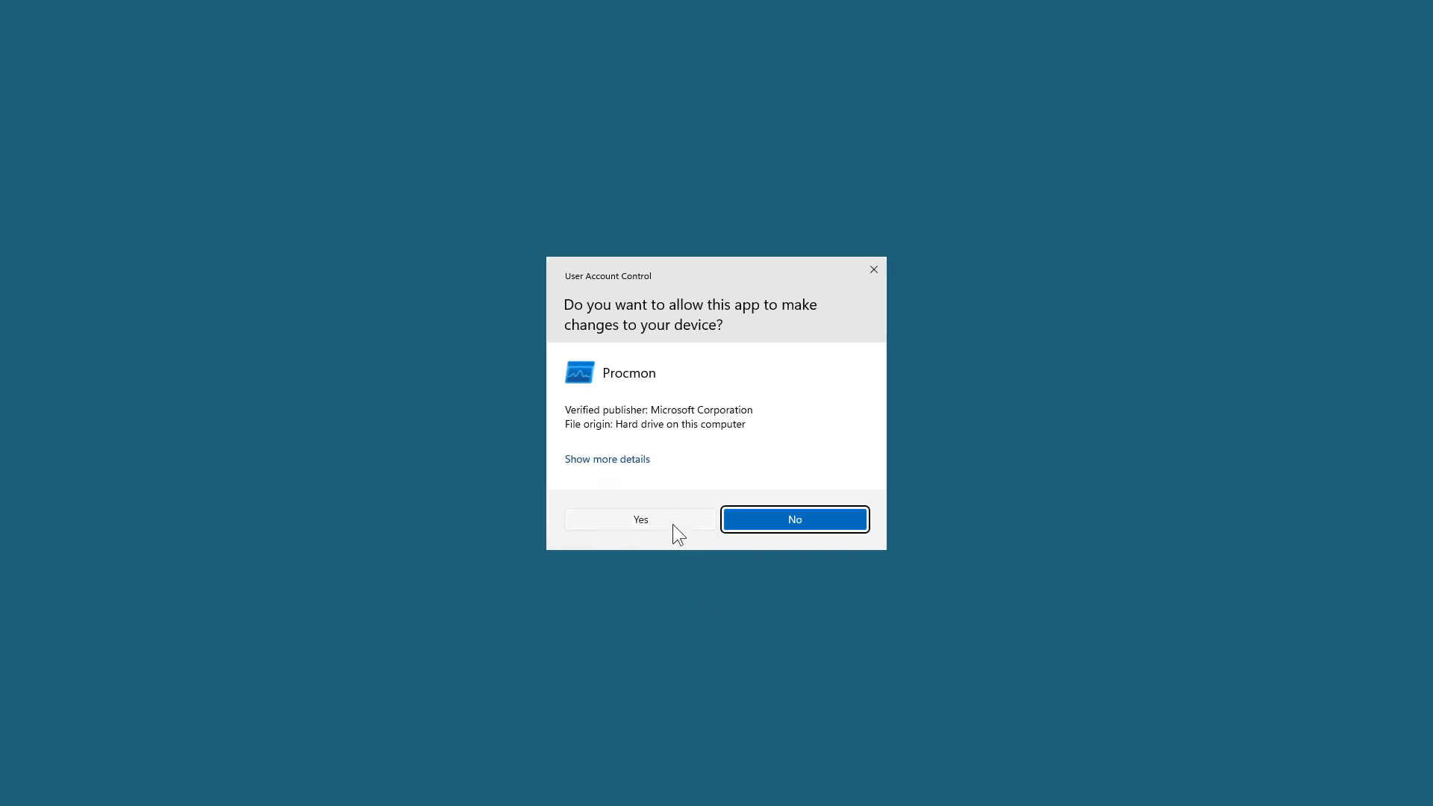
pyautogui.click(671, 520)
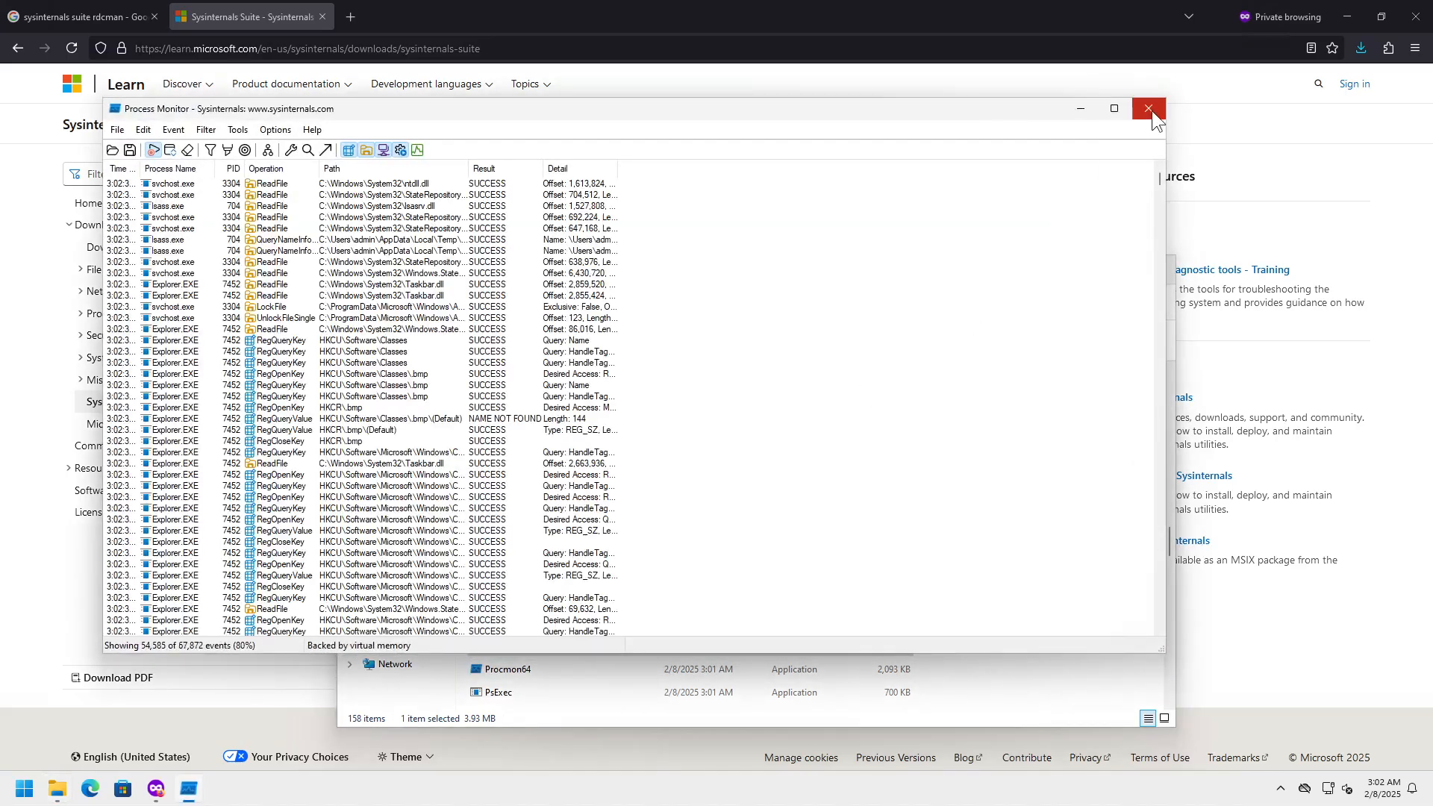
pyautogui.click(1149, 109)
pyautogui.click(612, 585)
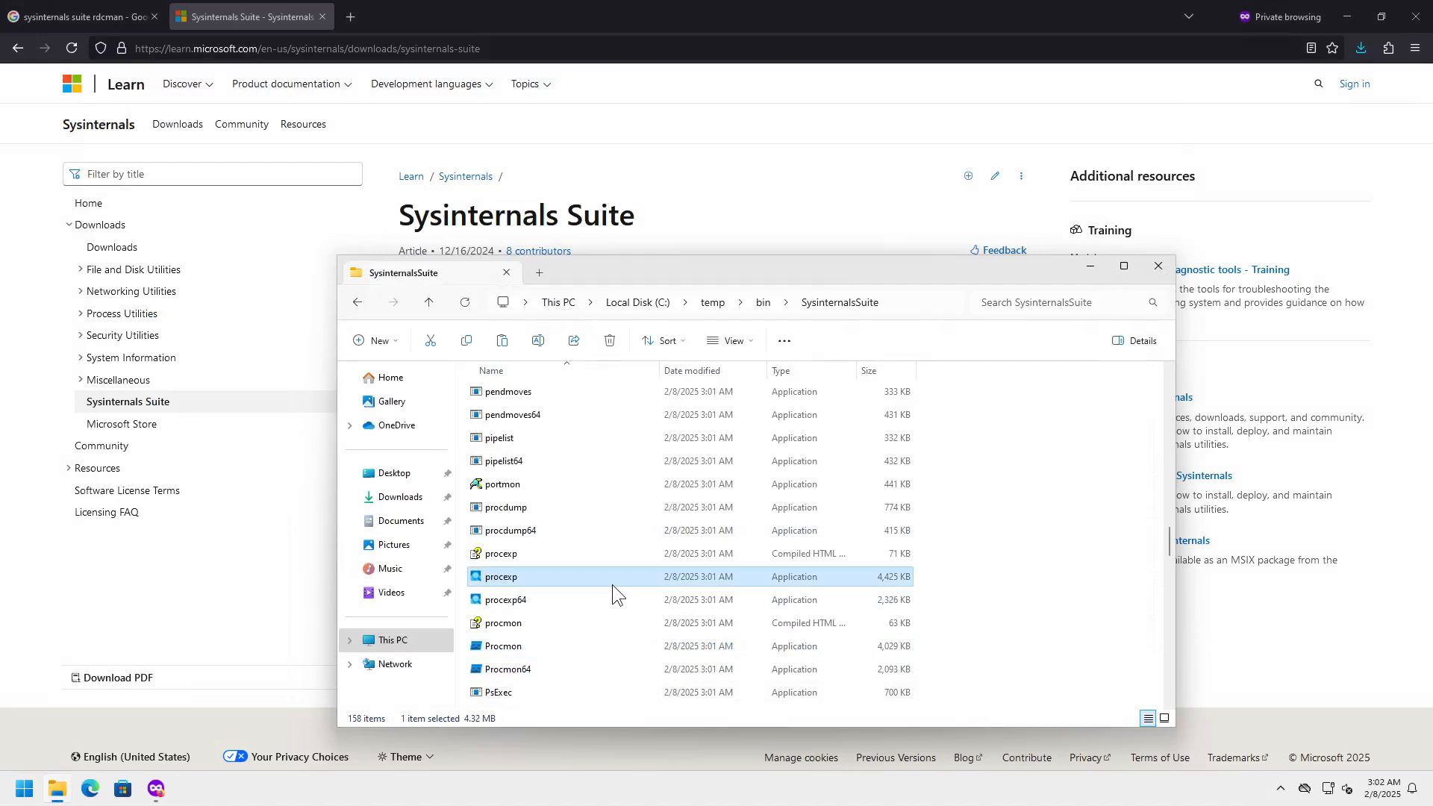
pyautogui.write('rdc')
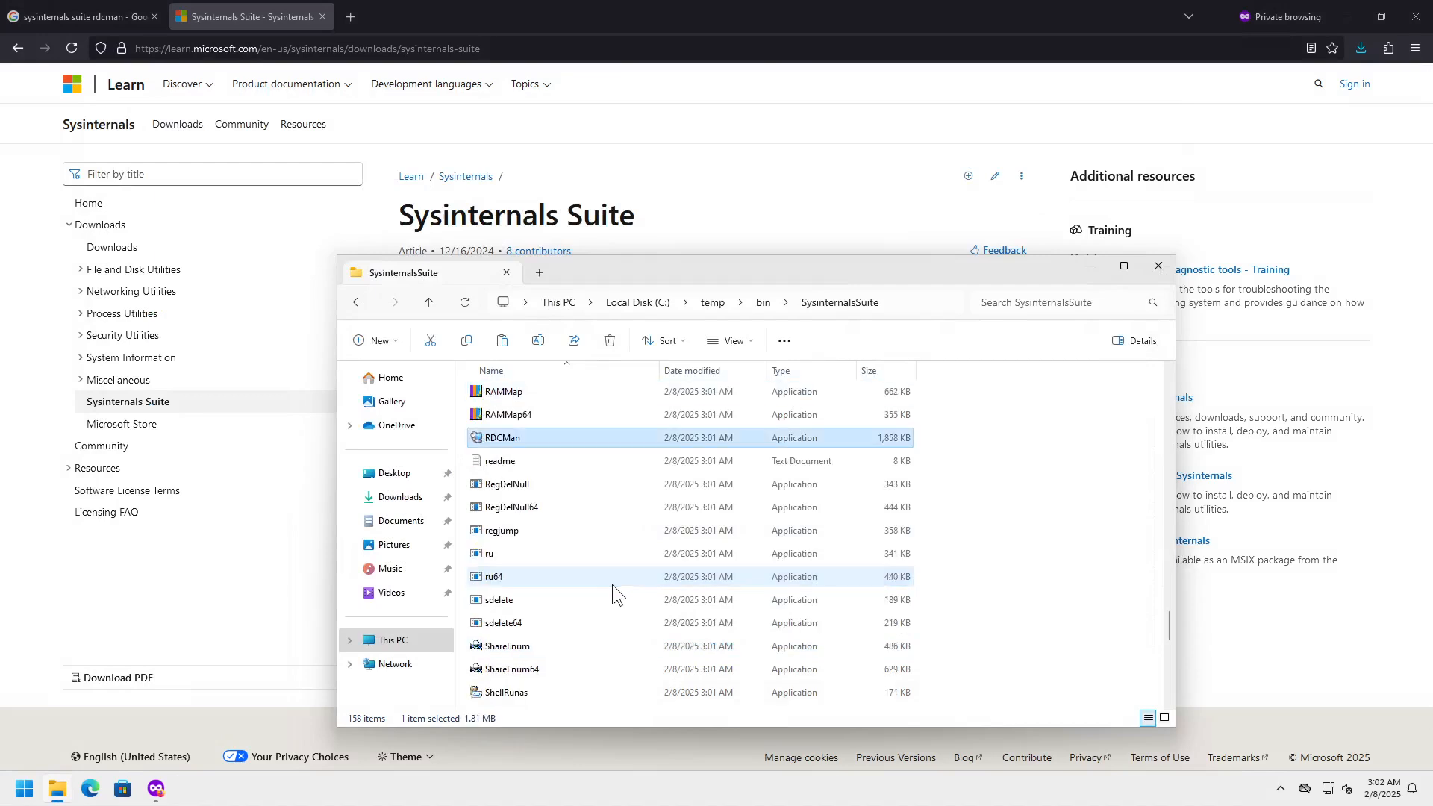
# - Launch RDCMan and use File > New to save a new RdcmanConnections.rdg file in Documents
pyautogui.doubleClick(504, 440)
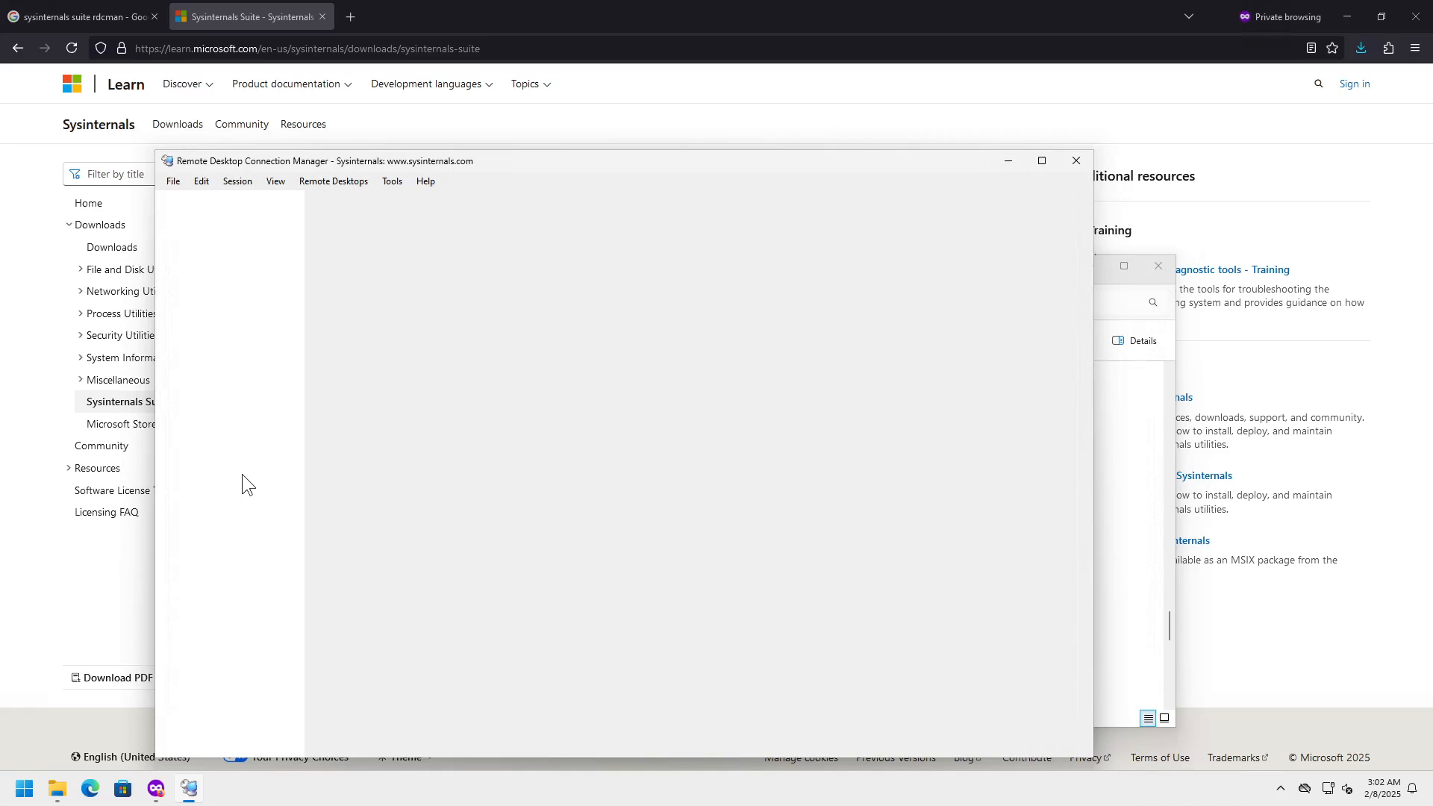
pyautogui.click(174, 183)
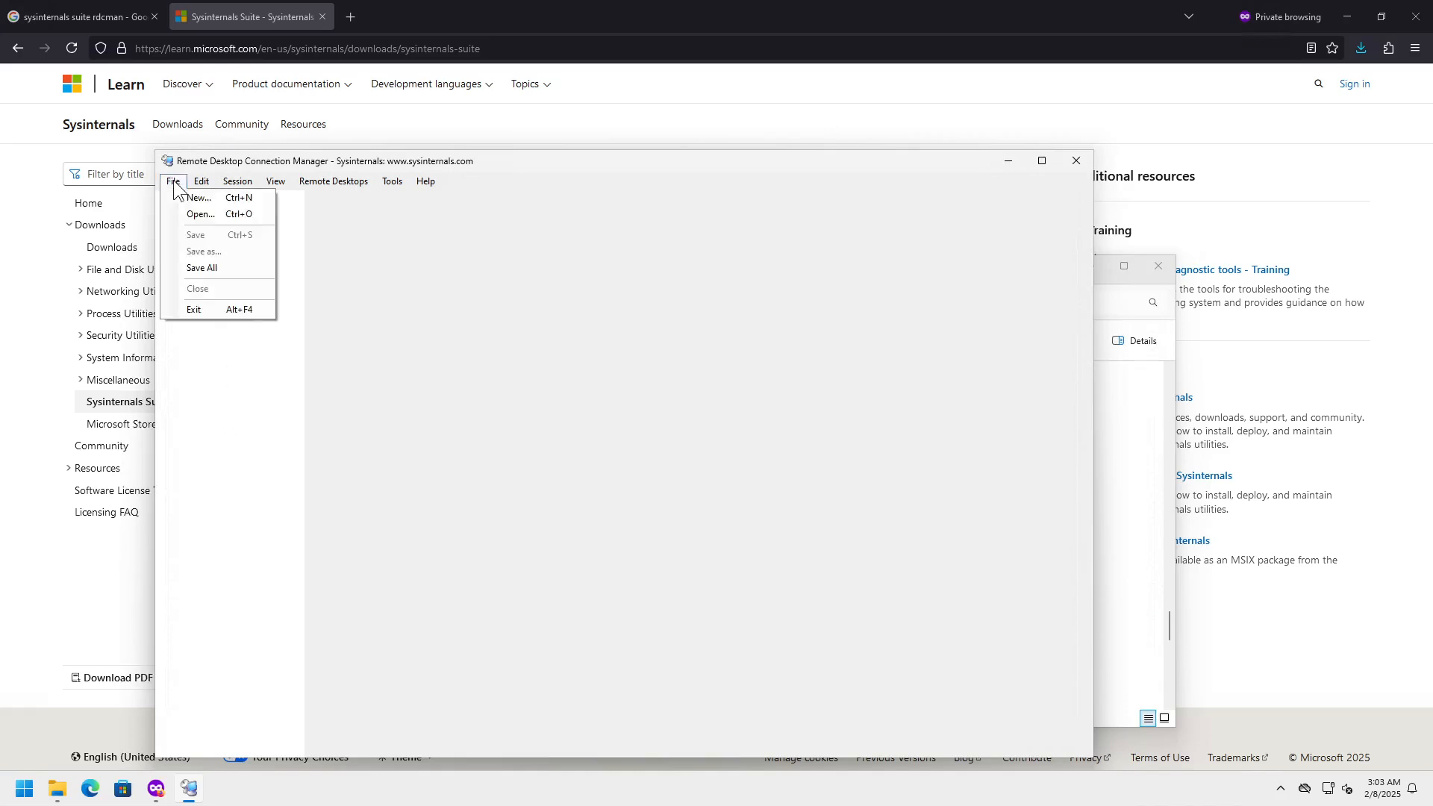
pyautogui.click(216, 197)
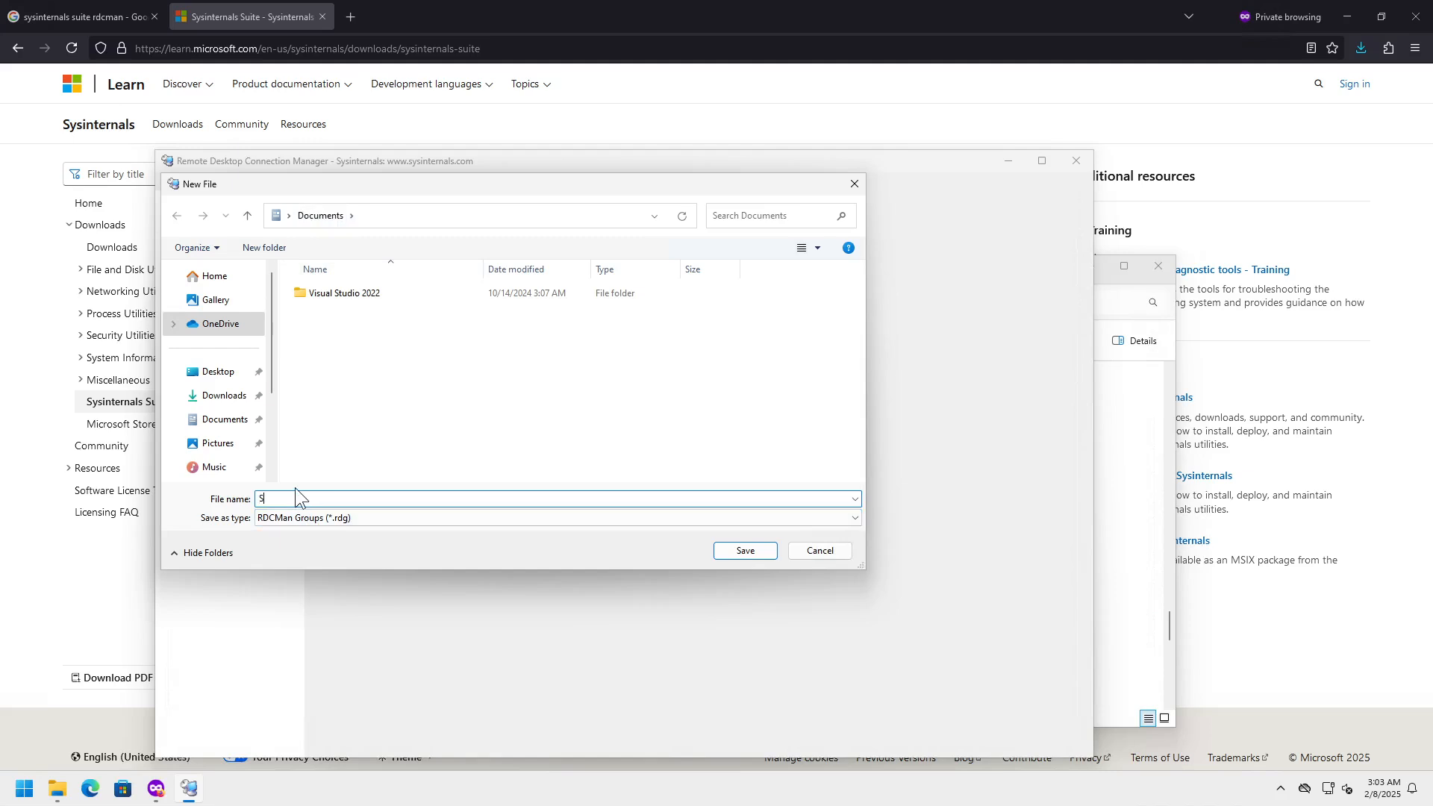
pyautogui.write('Connec')
pyautogui.write('tions')
pyautogui.write('R')
pyautogui.write('dcman')
pyautogui.press('Return')
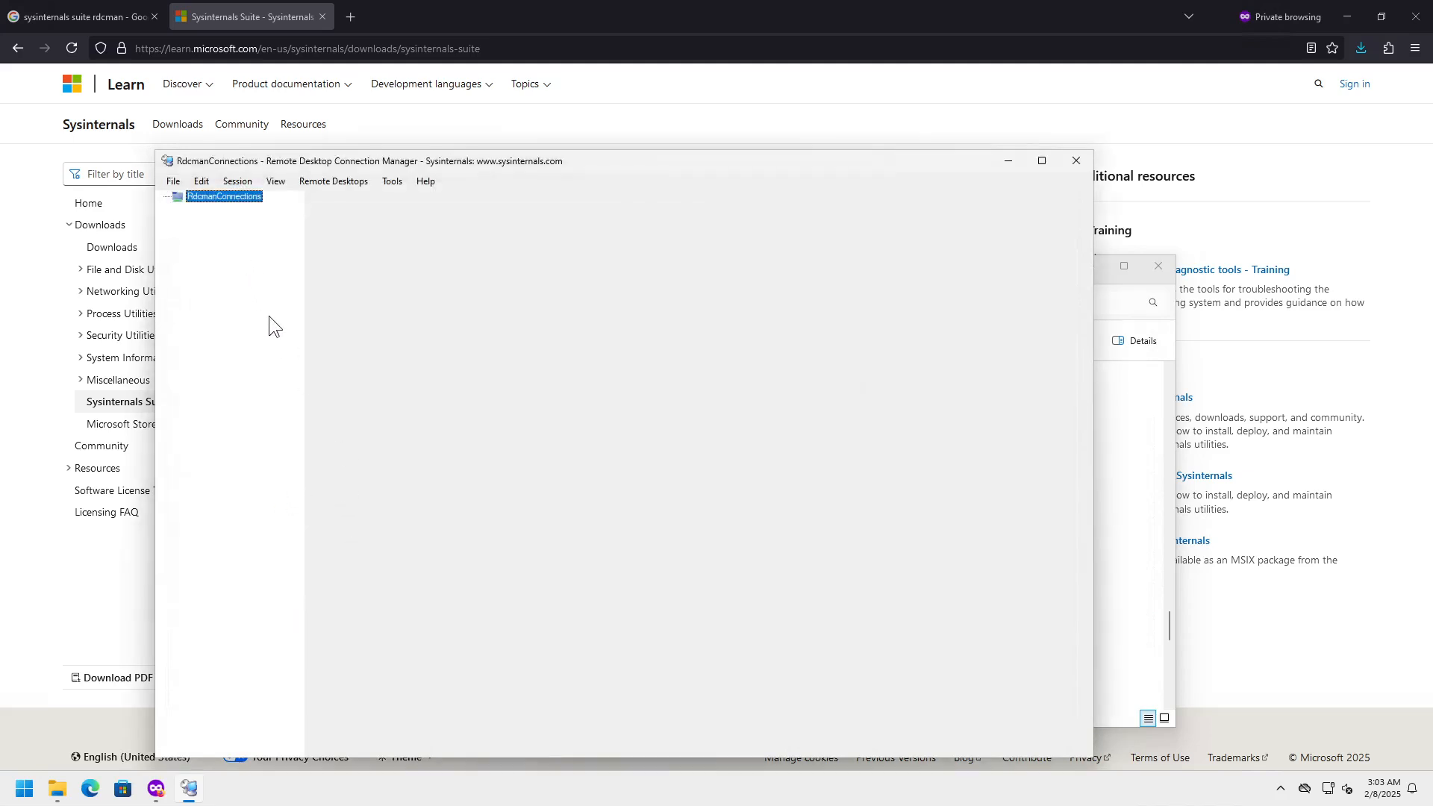
# - In RdcmanConnections properties, set non-inherited Remote Desktop settings: 32-bit colour, same as client area
pyautogui.rightClick(232, 195)
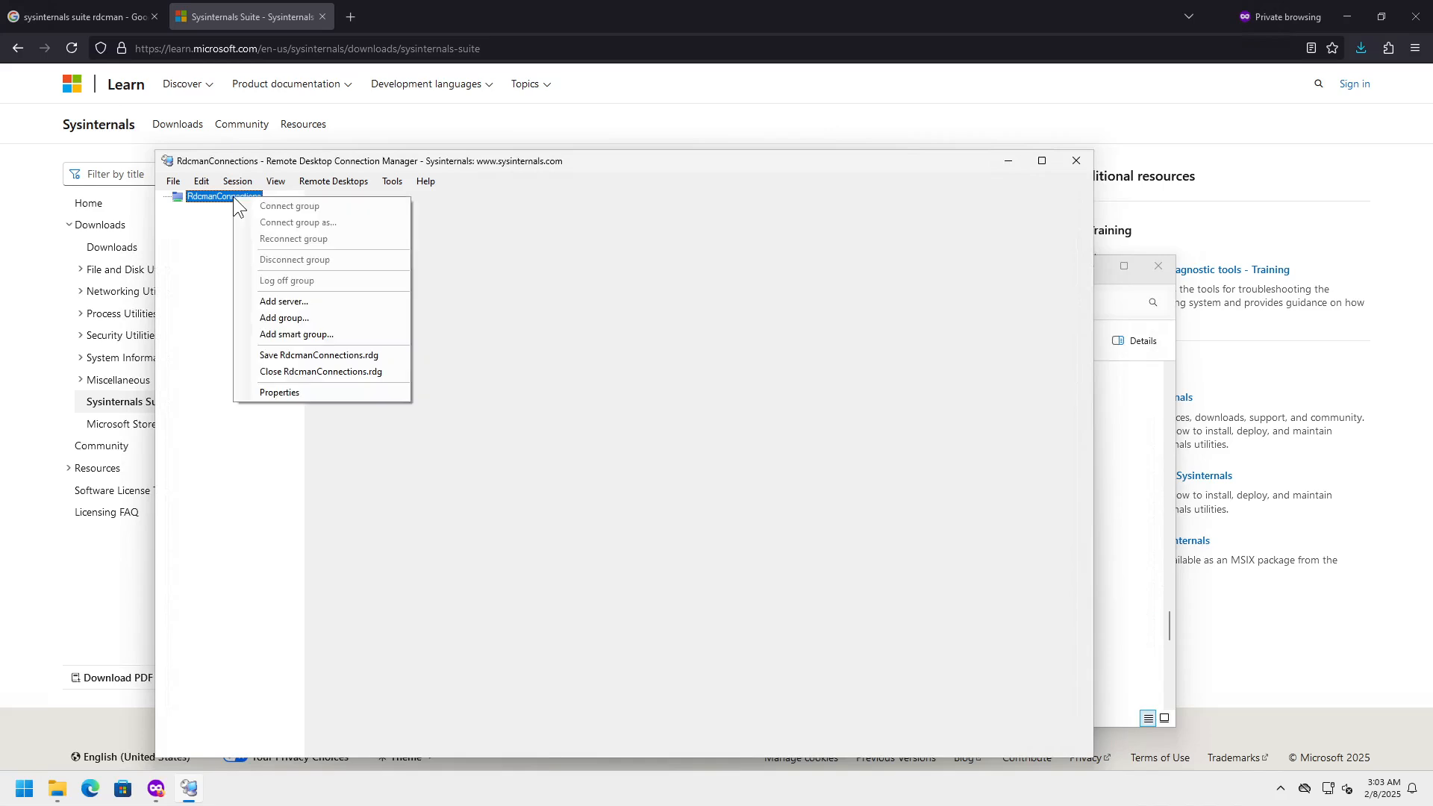
pyautogui.click(319, 394)
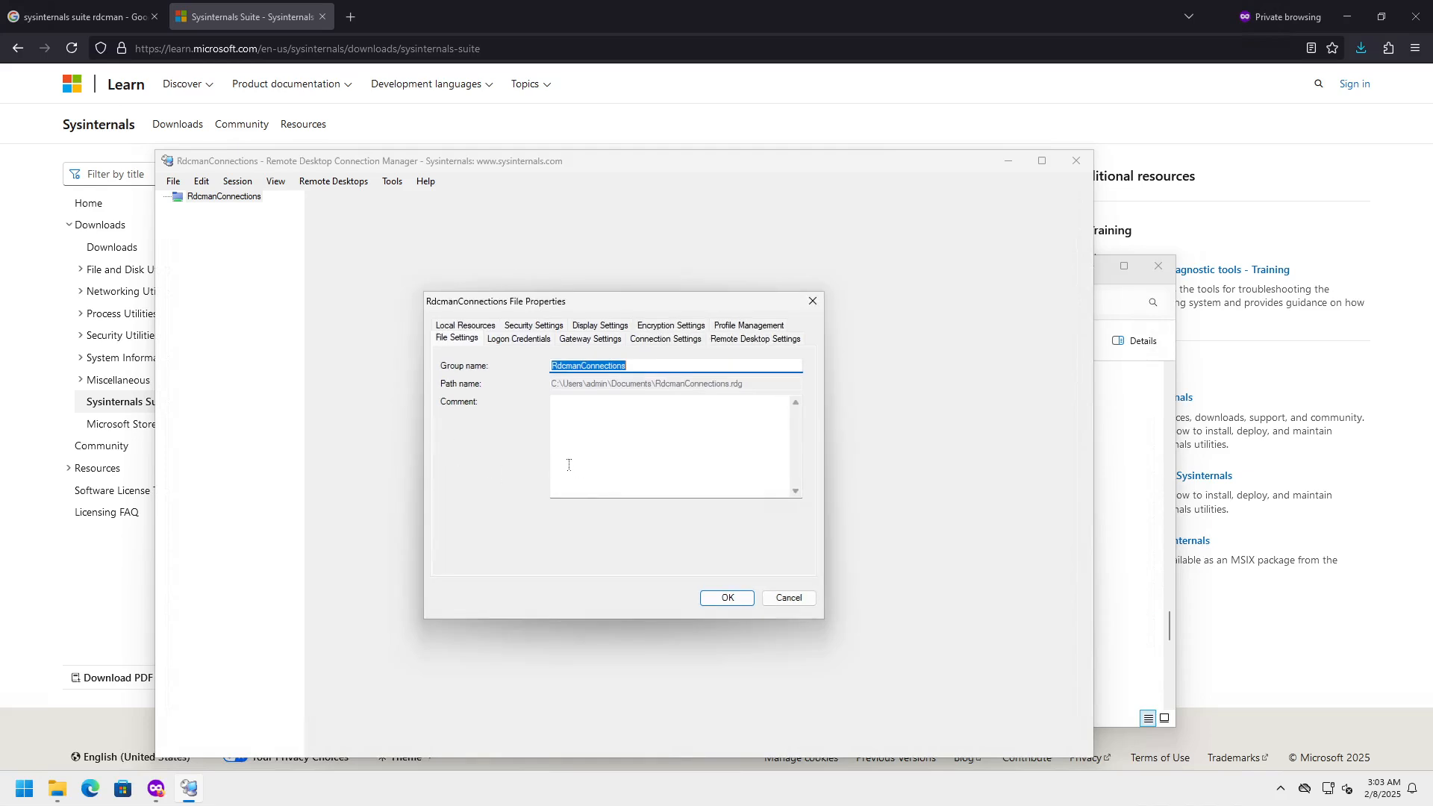
pyautogui.click(507, 339)
pyautogui.click(601, 343)
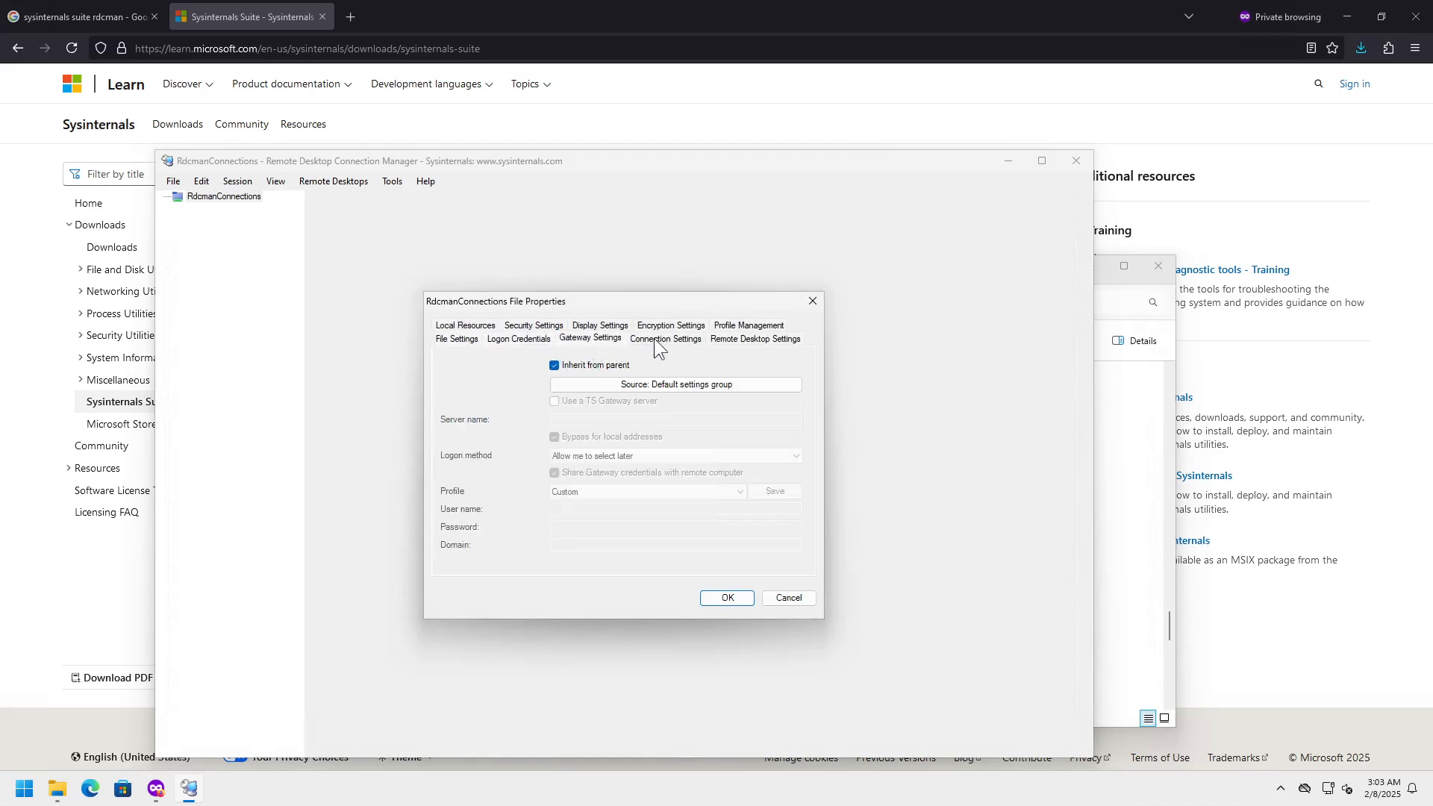
pyautogui.click(651, 341)
pyautogui.click(750, 338)
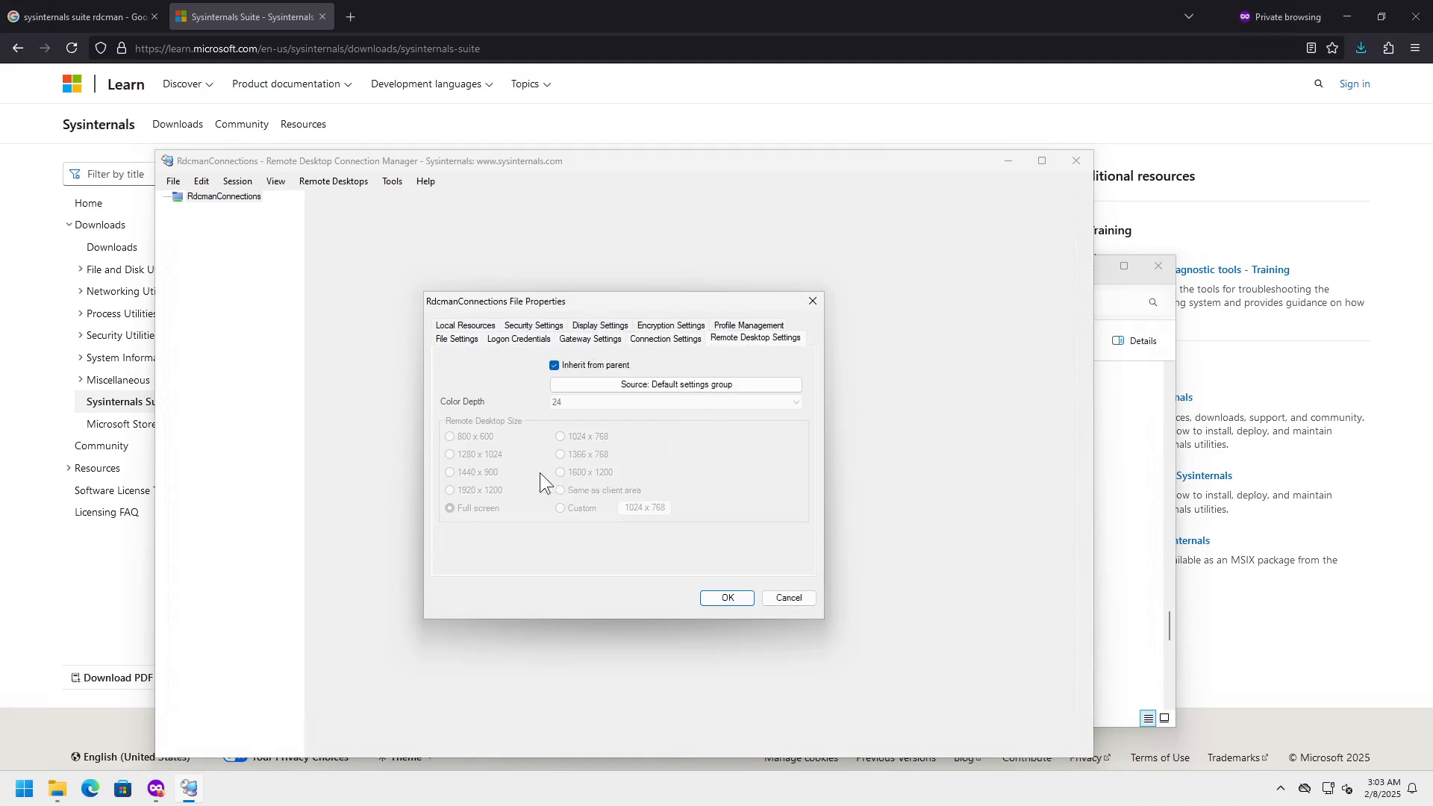
pyautogui.click(553, 365)
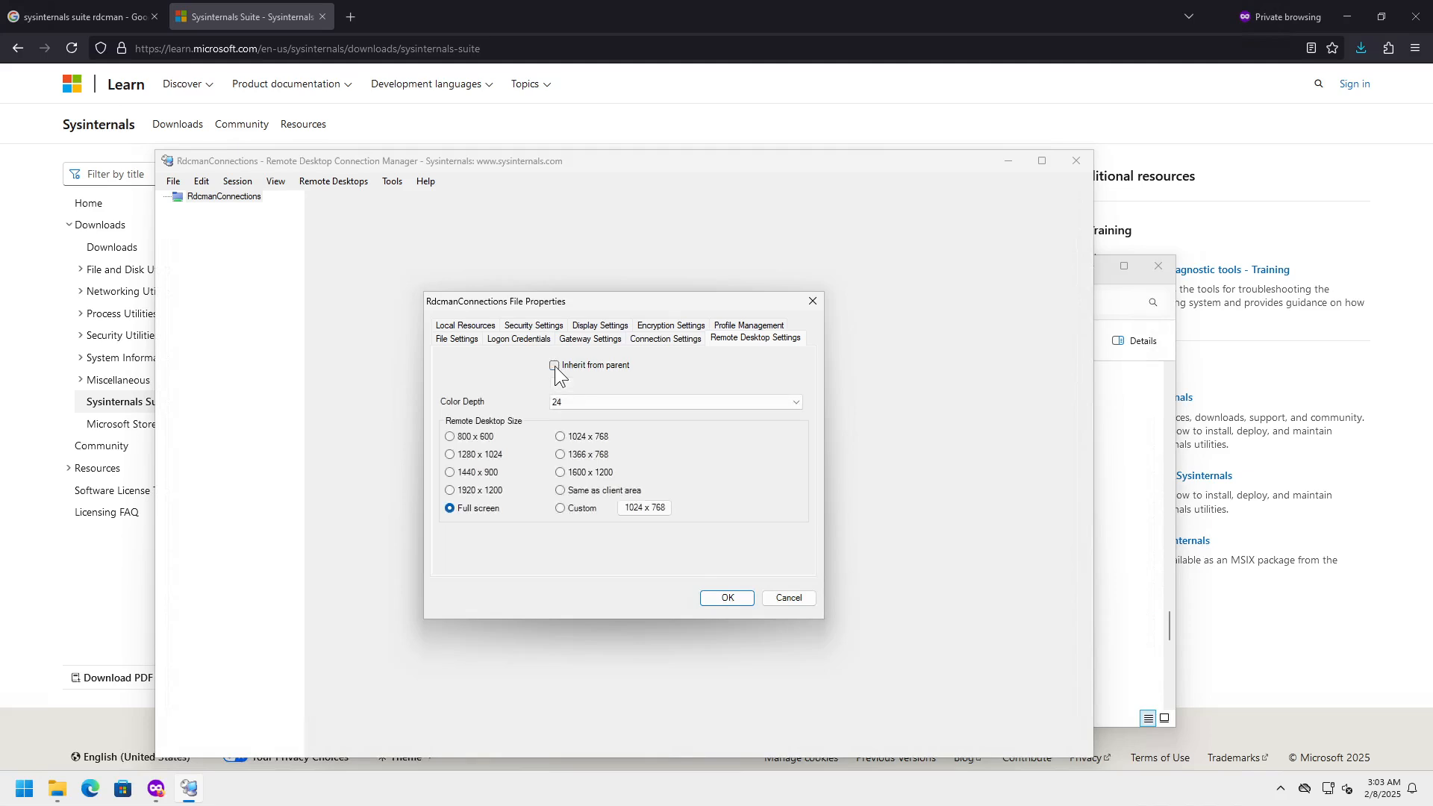
pyautogui.click(571, 404)
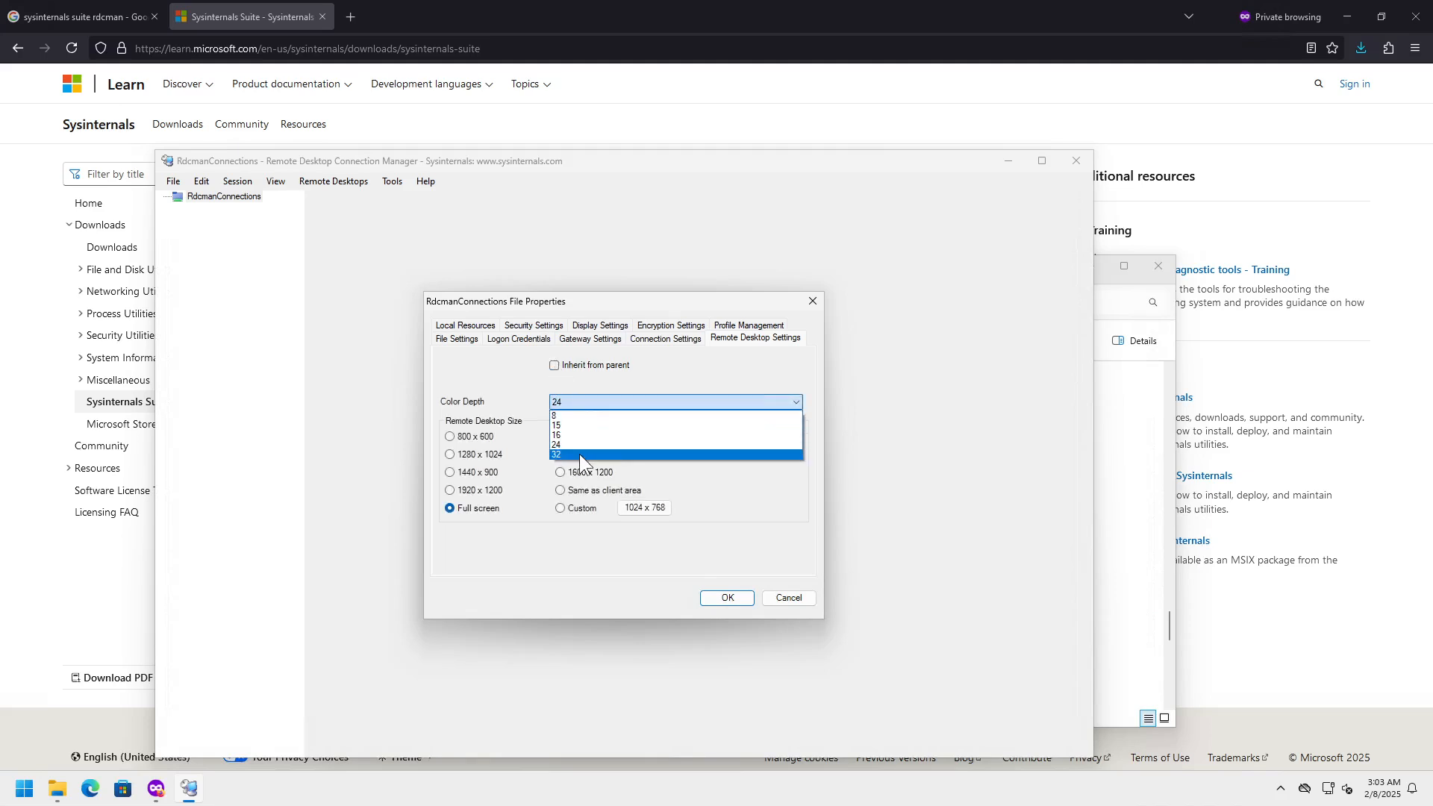
pyautogui.click(579, 454)
pyautogui.click(593, 493)
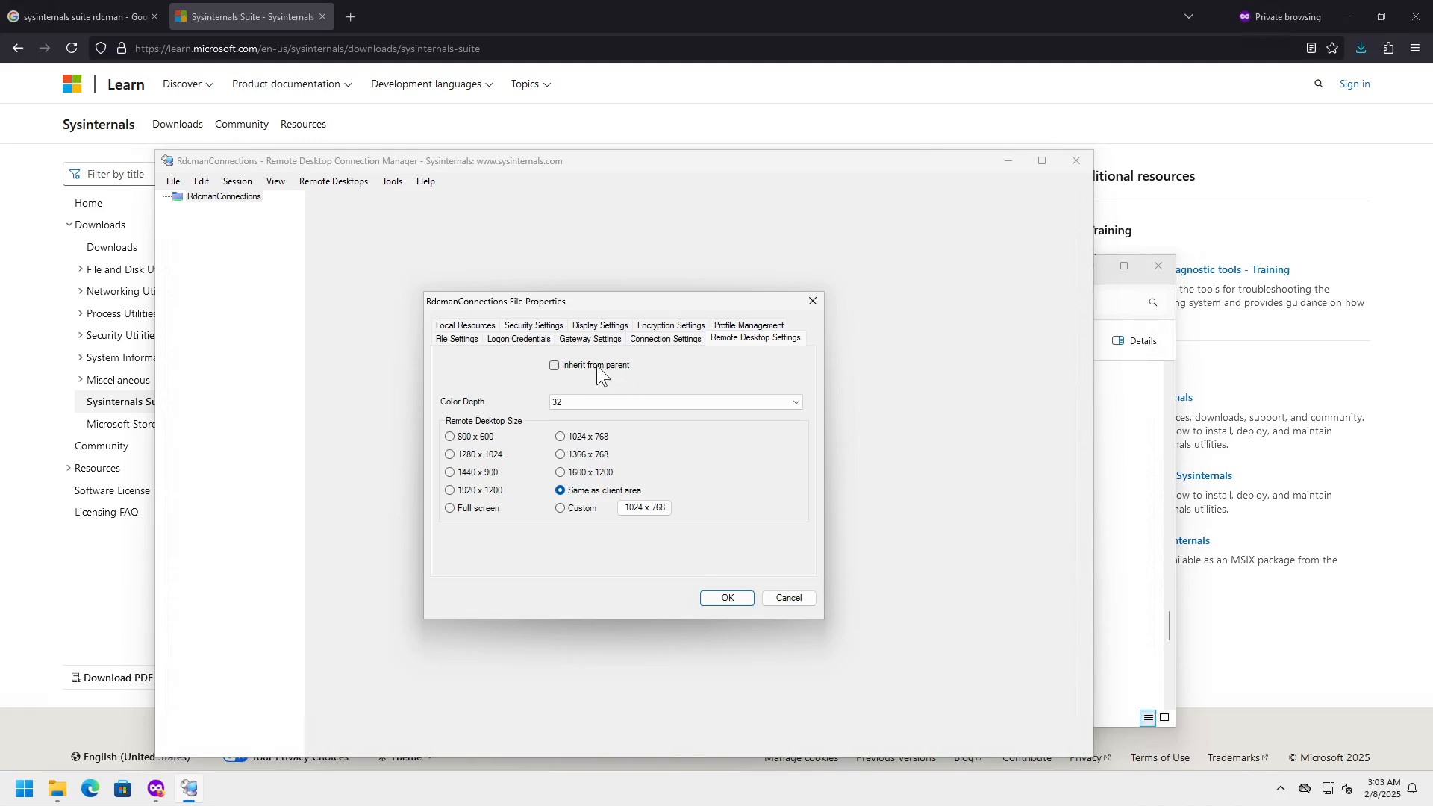
pyautogui.click(570, 401)
pyautogui.click(570, 402)
# - Review the remaining property tabs through Local Resources and apply the properties with OK
pyautogui.click(748, 326)
pyautogui.click(675, 338)
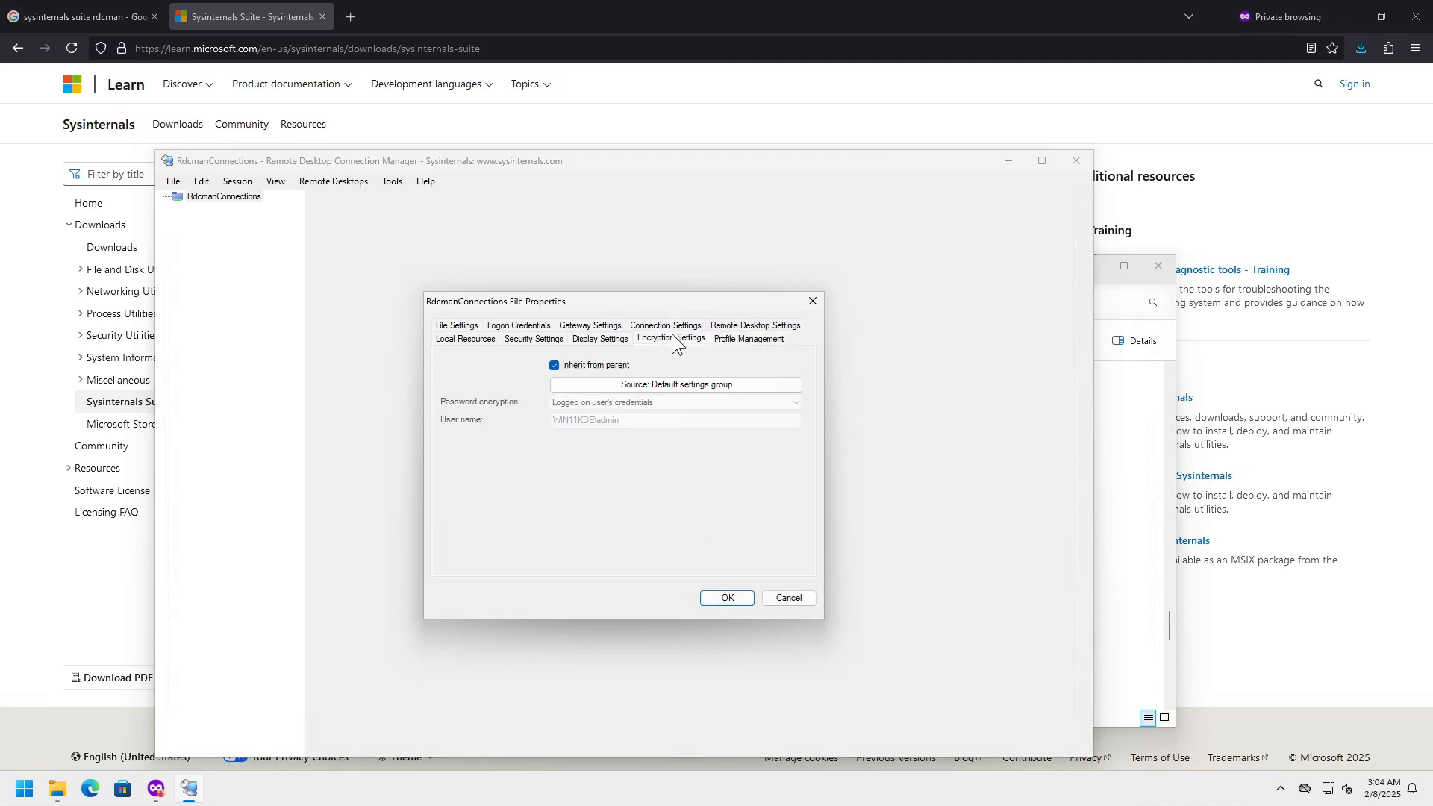
pyautogui.click(600, 339)
pyautogui.click(537, 339)
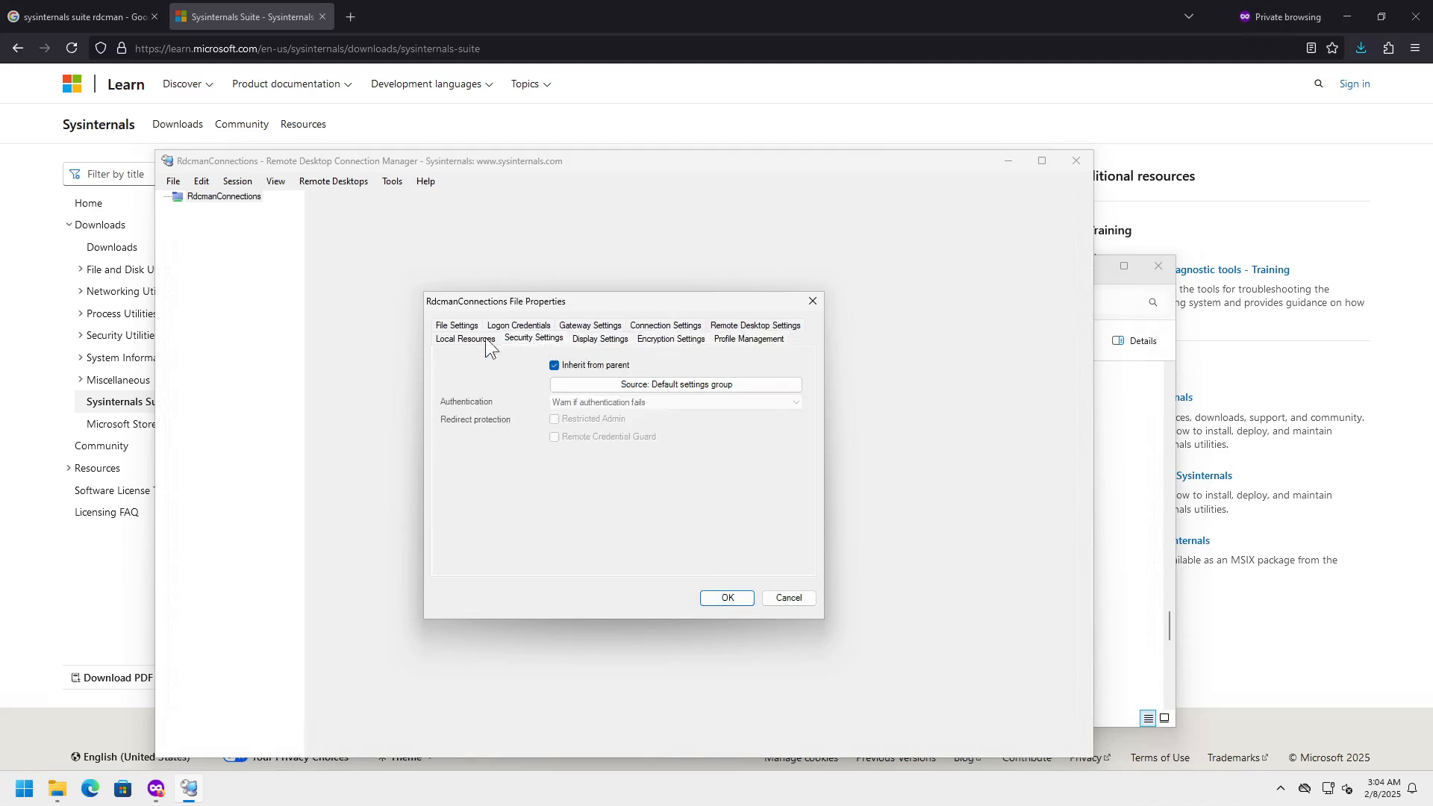
pyautogui.click(478, 338)
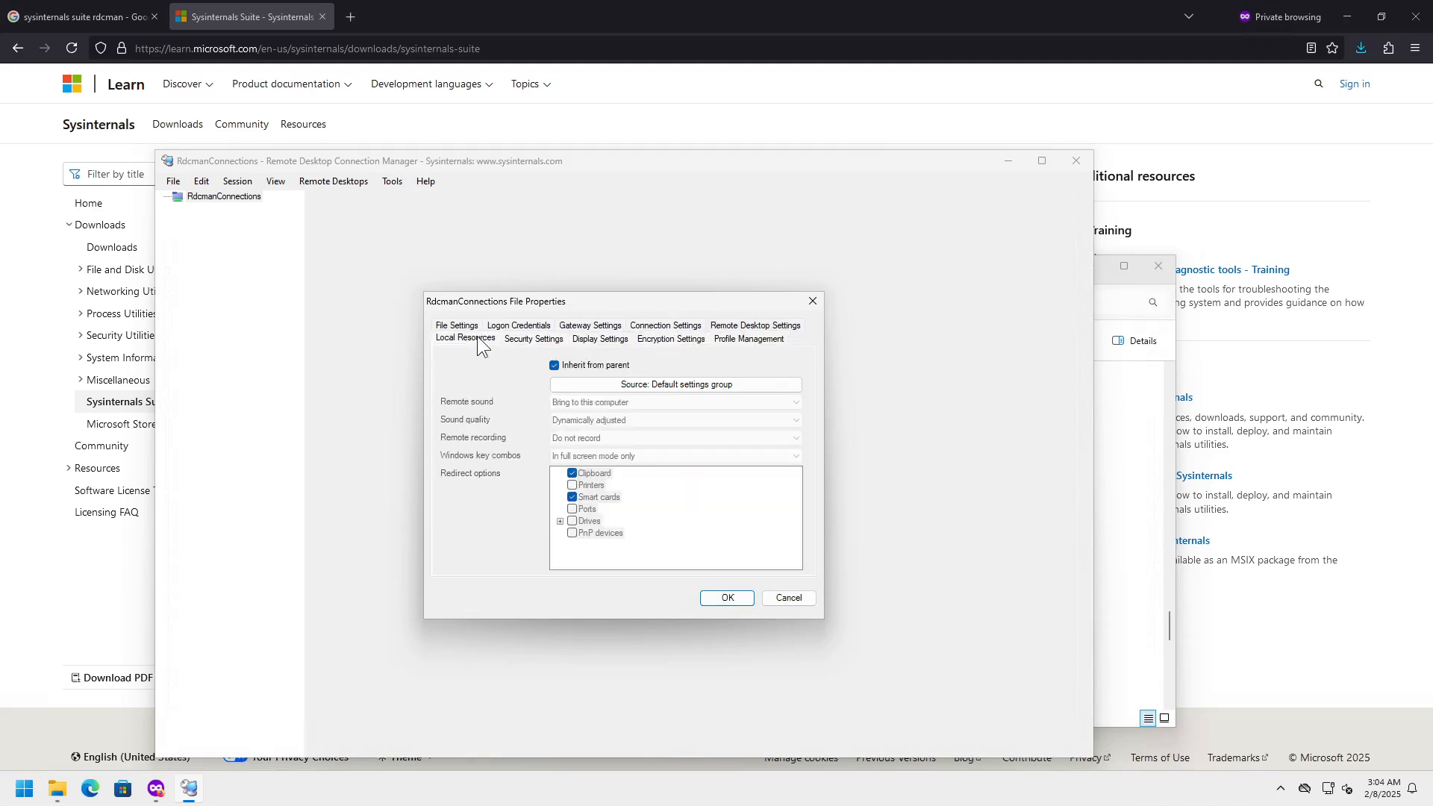
pyautogui.click(724, 597)
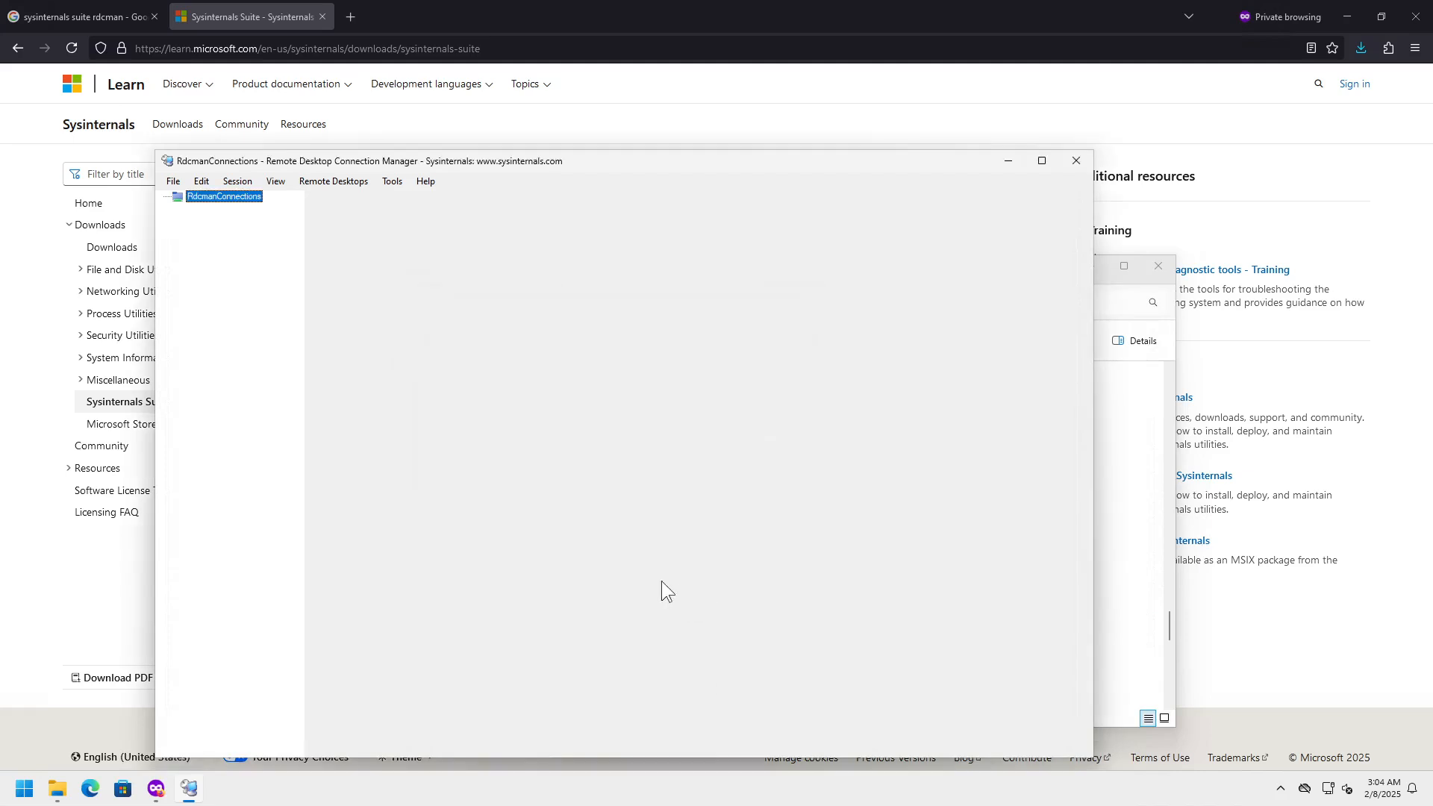
# - Start adding a server to RdcmanConnections and paste 192.168.122.17 as its name
pyautogui.rightClick(250, 198)
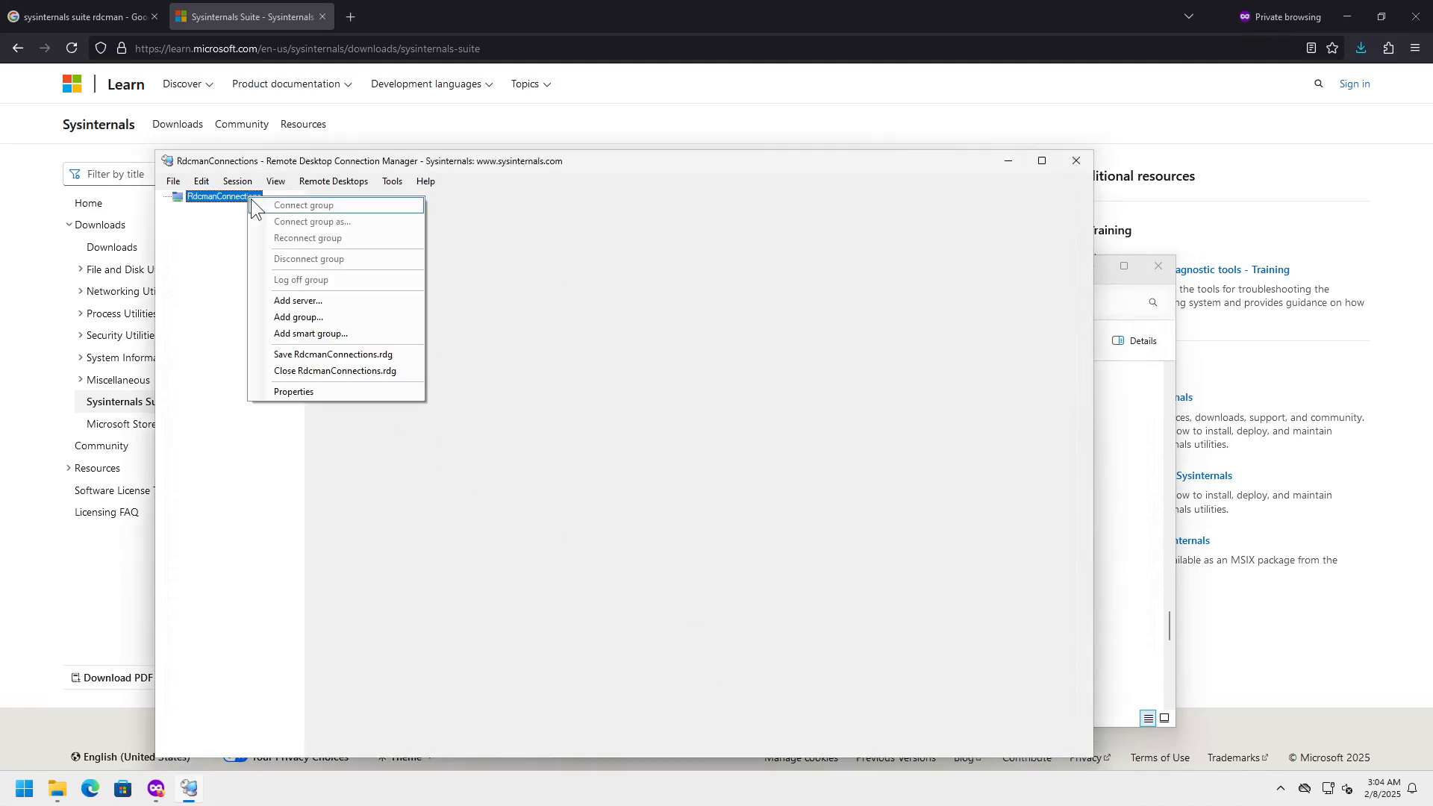
pyautogui.click(306, 302)
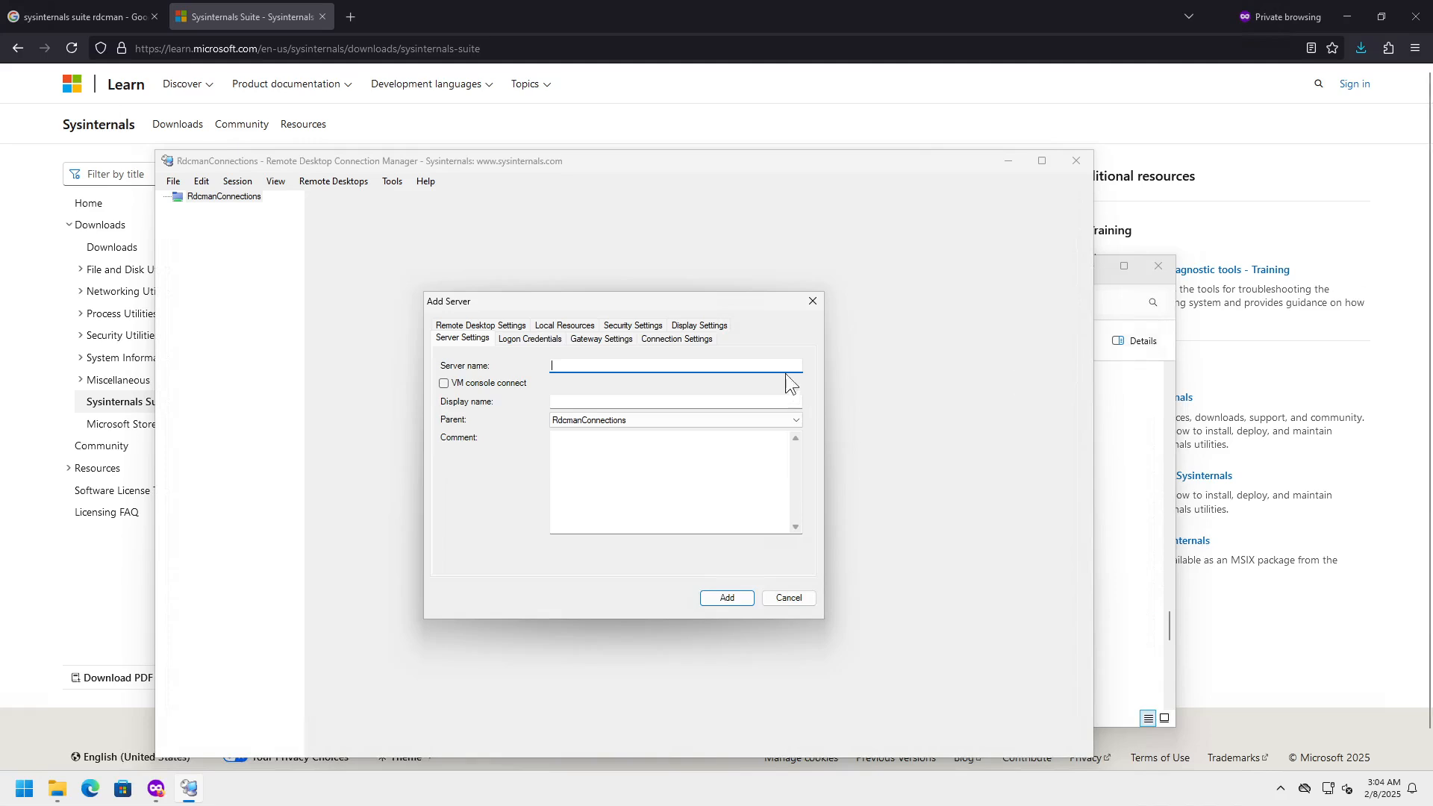
pyautogui.write('192.168.122.17')
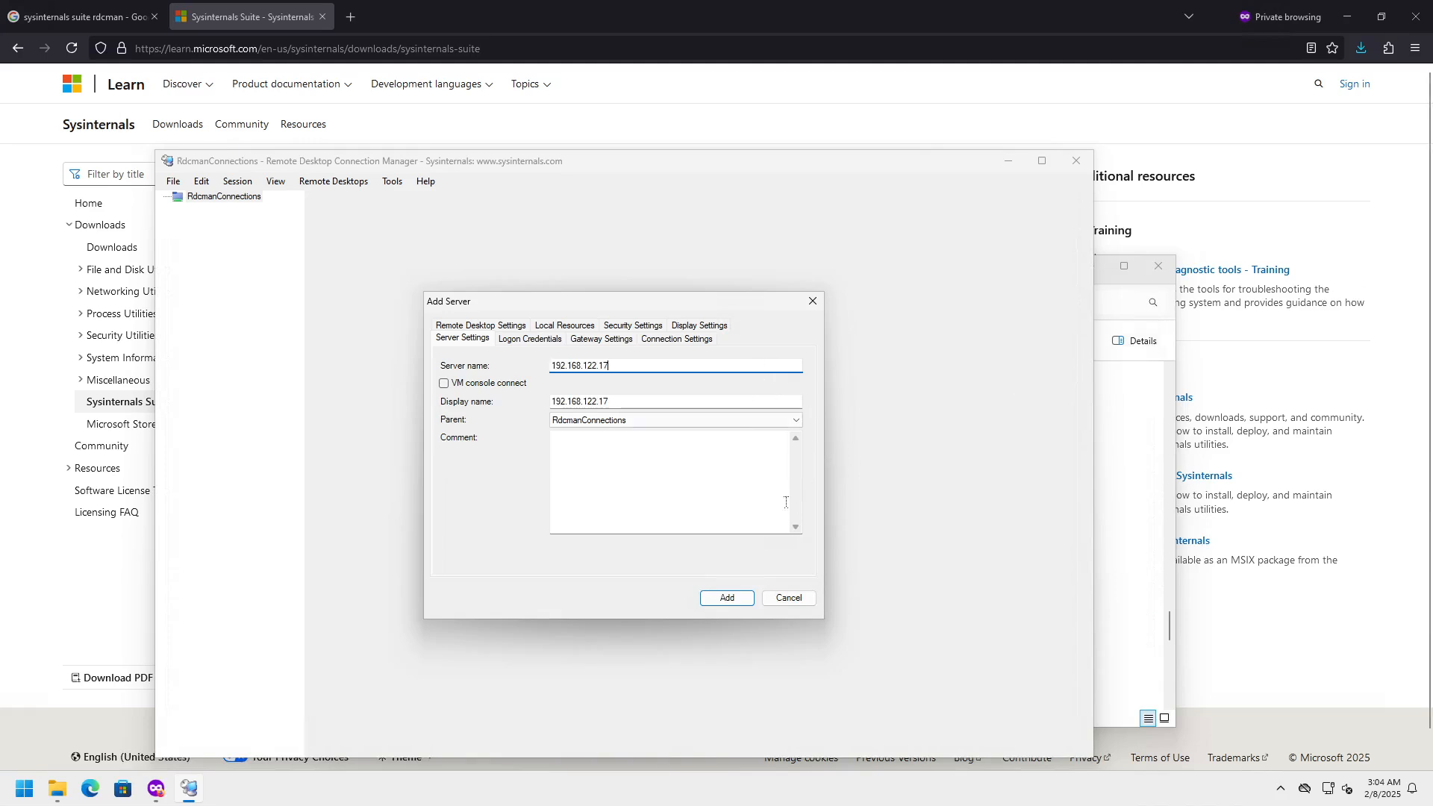
# - Give the server its own logon credentials, domain '.' and the account password, then add it
pyautogui.click(520, 345)
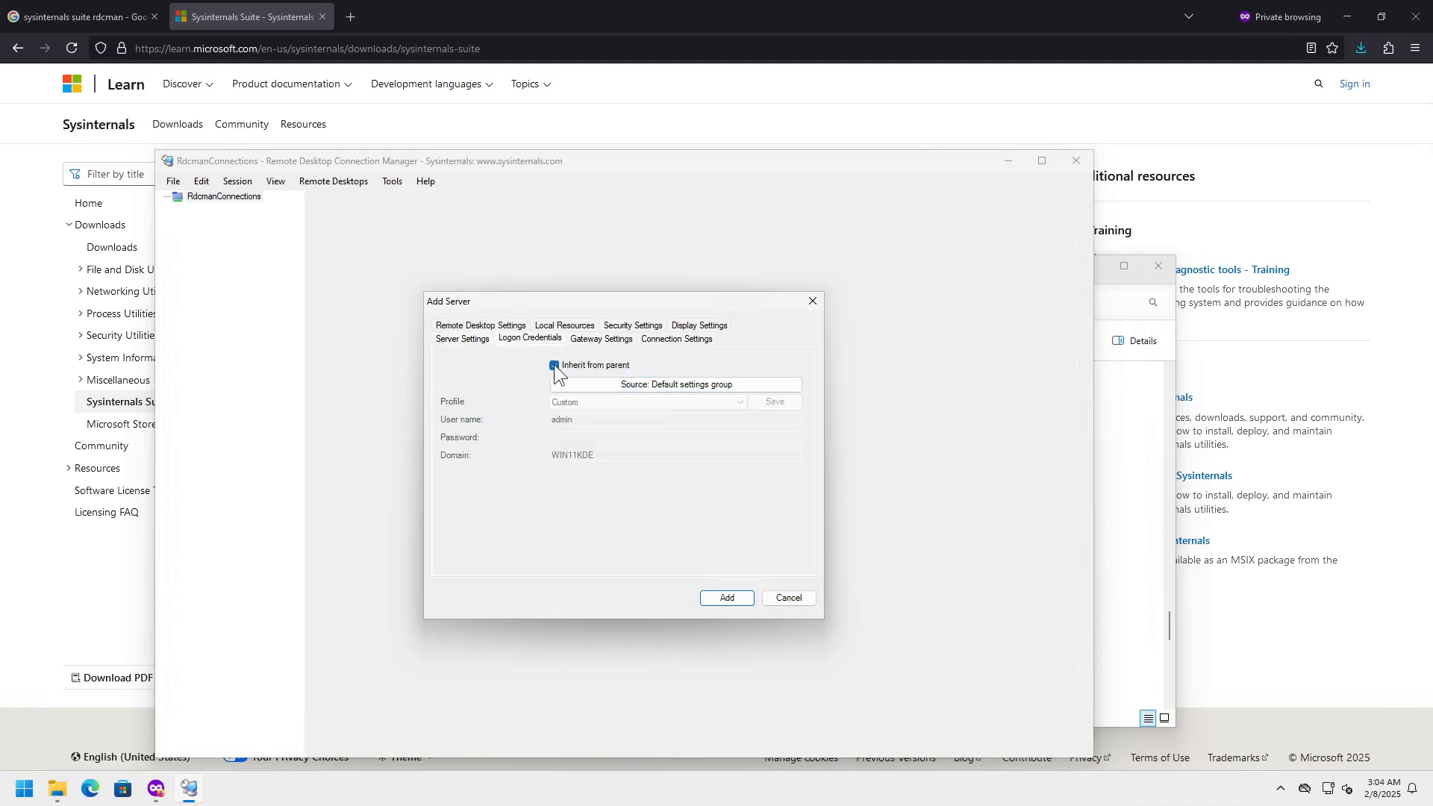
pyautogui.click(555, 365)
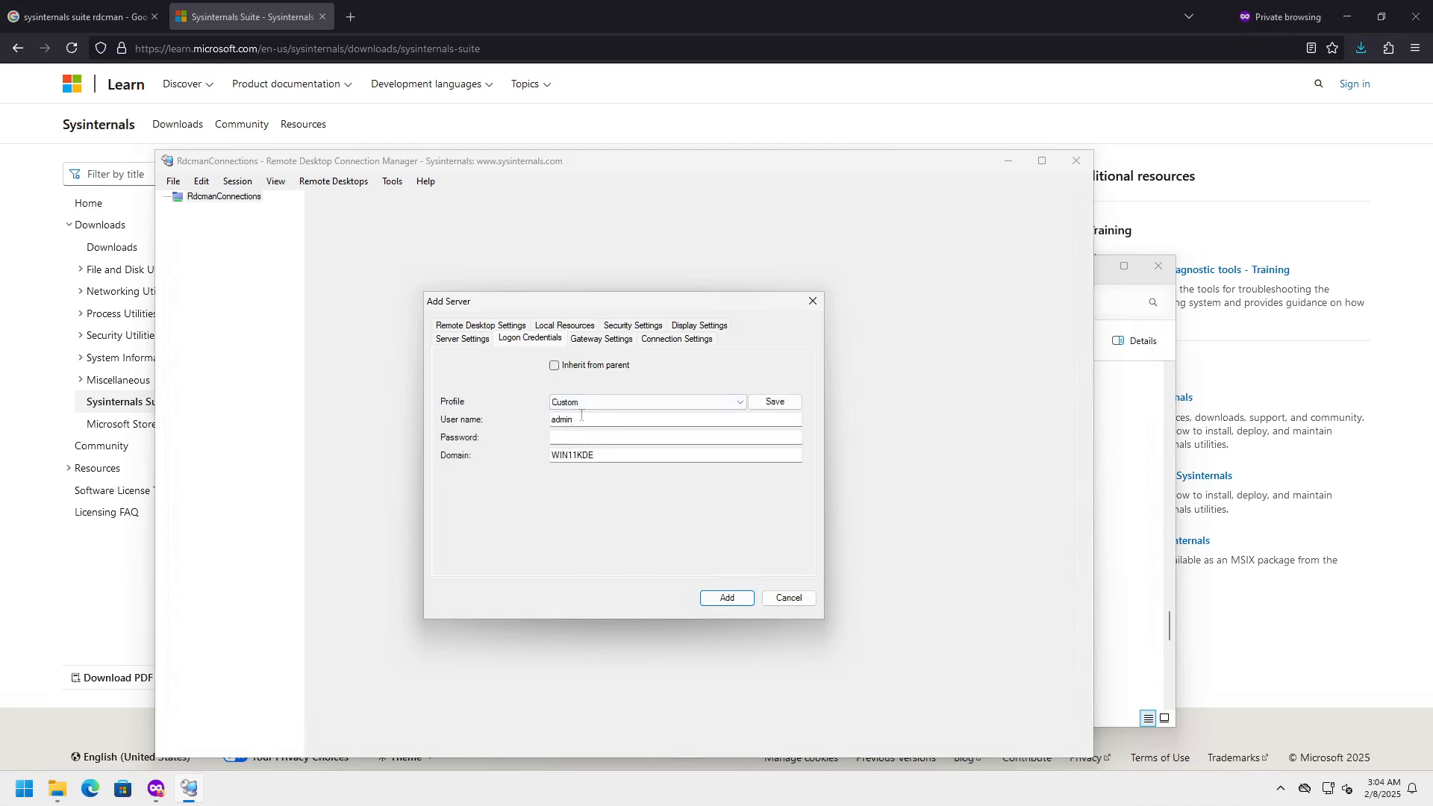
pyautogui.moveTo(594, 454); pyautogui.dragTo(524, 449)
pyautogui.press('BackSpace')
pyautogui.write('.')
pyautogui.click(572, 435)
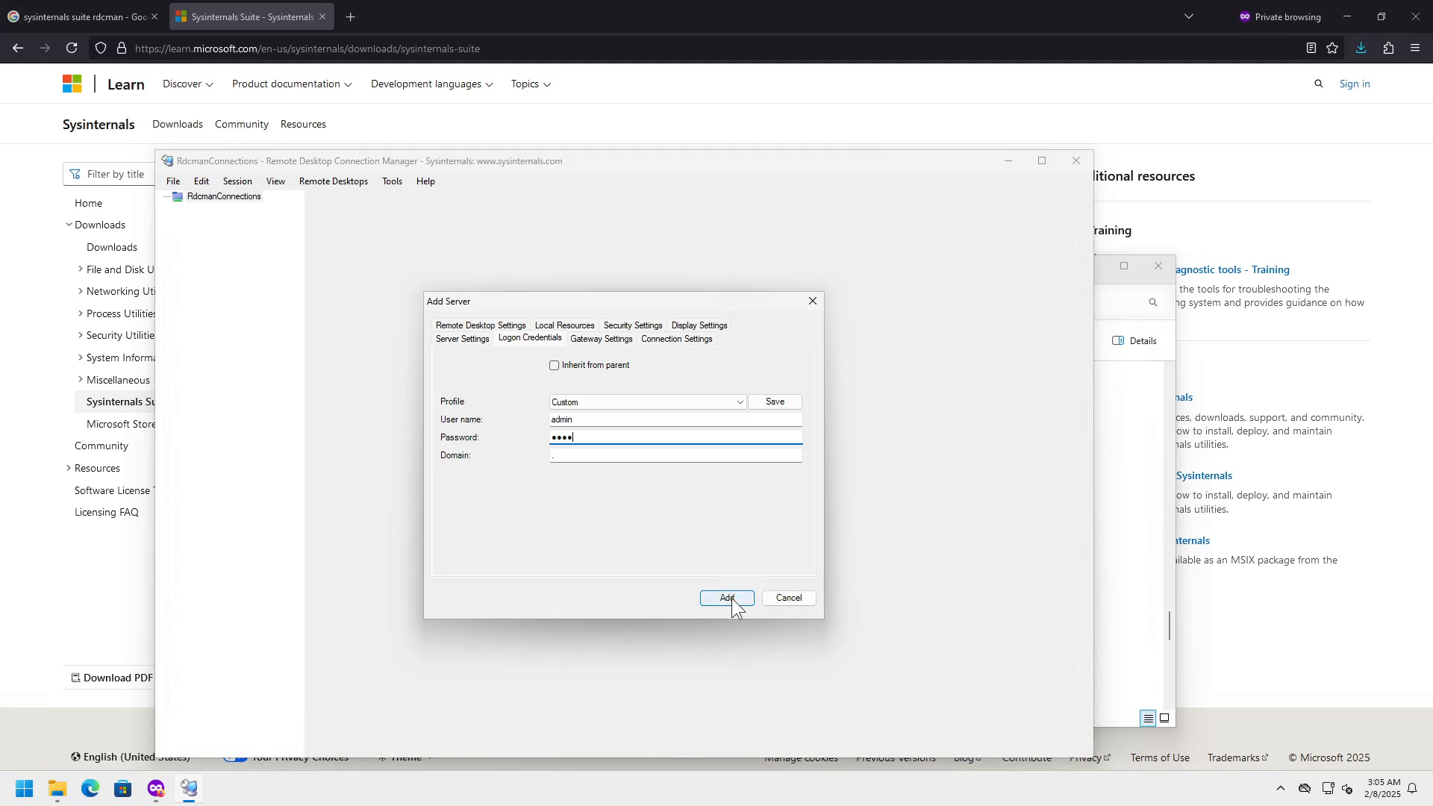
pyautogui.click(728, 598)
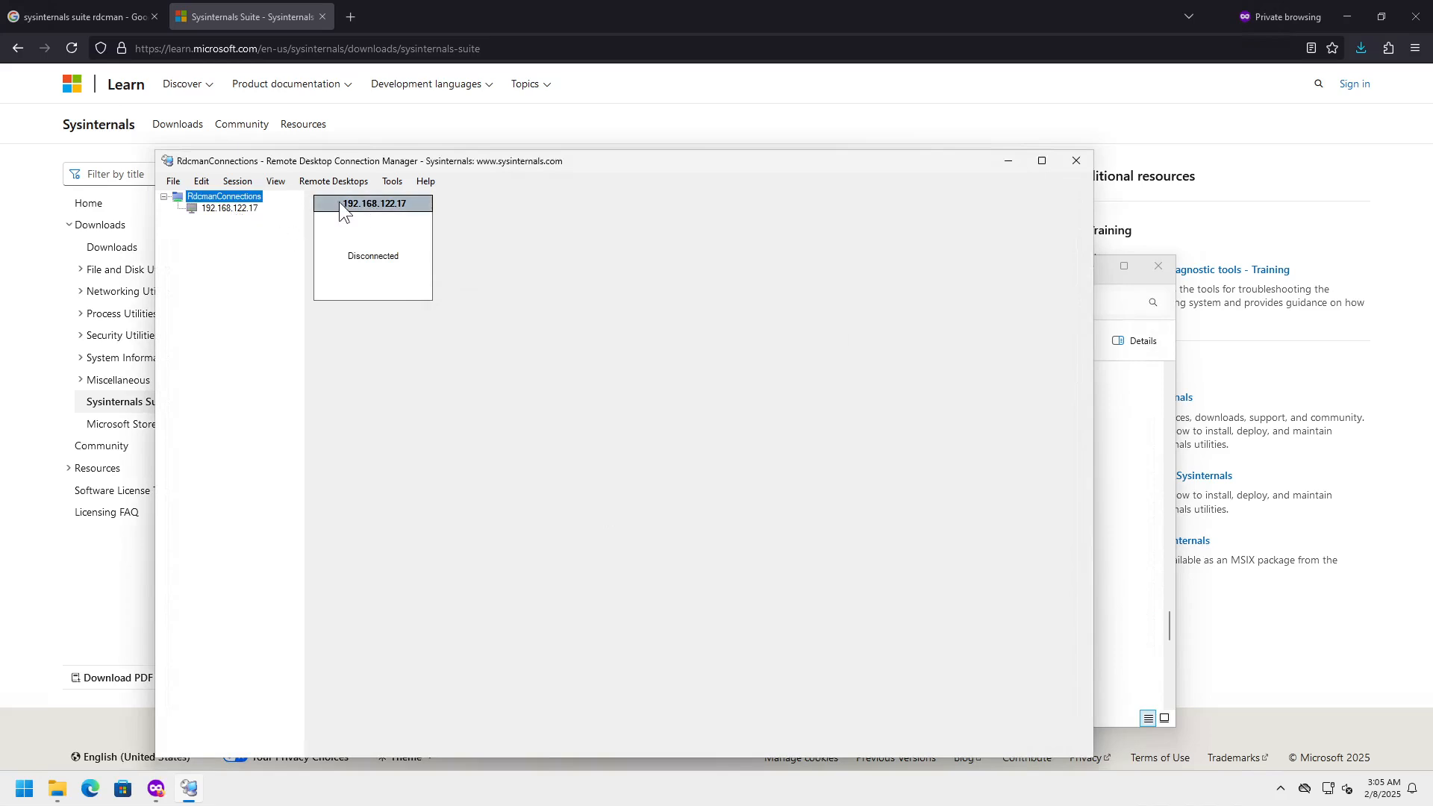
# - Connect to 192.168.122.17, accepting its certificate without future warnings
pyautogui.doubleClick(379, 203)
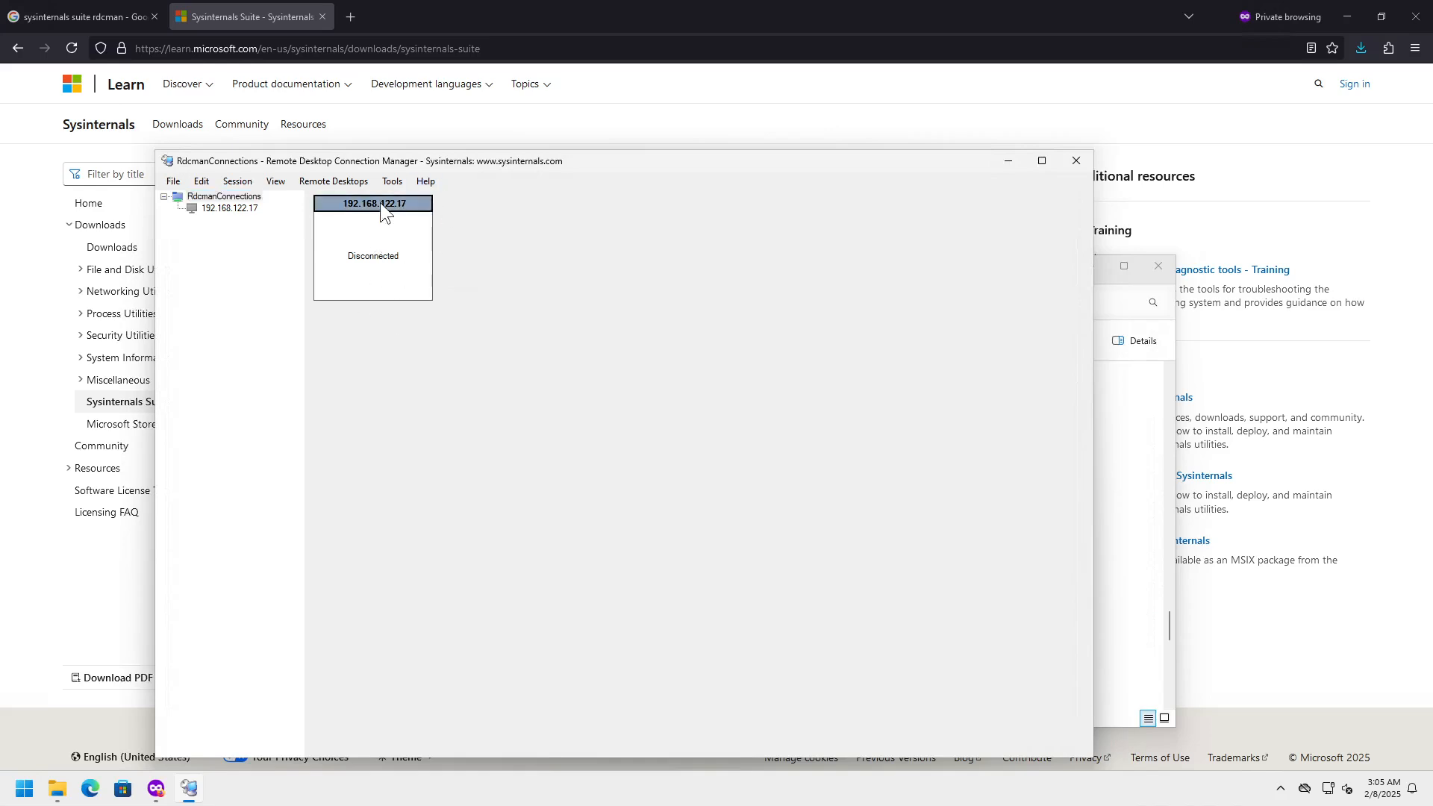
pyautogui.click(639, 576)
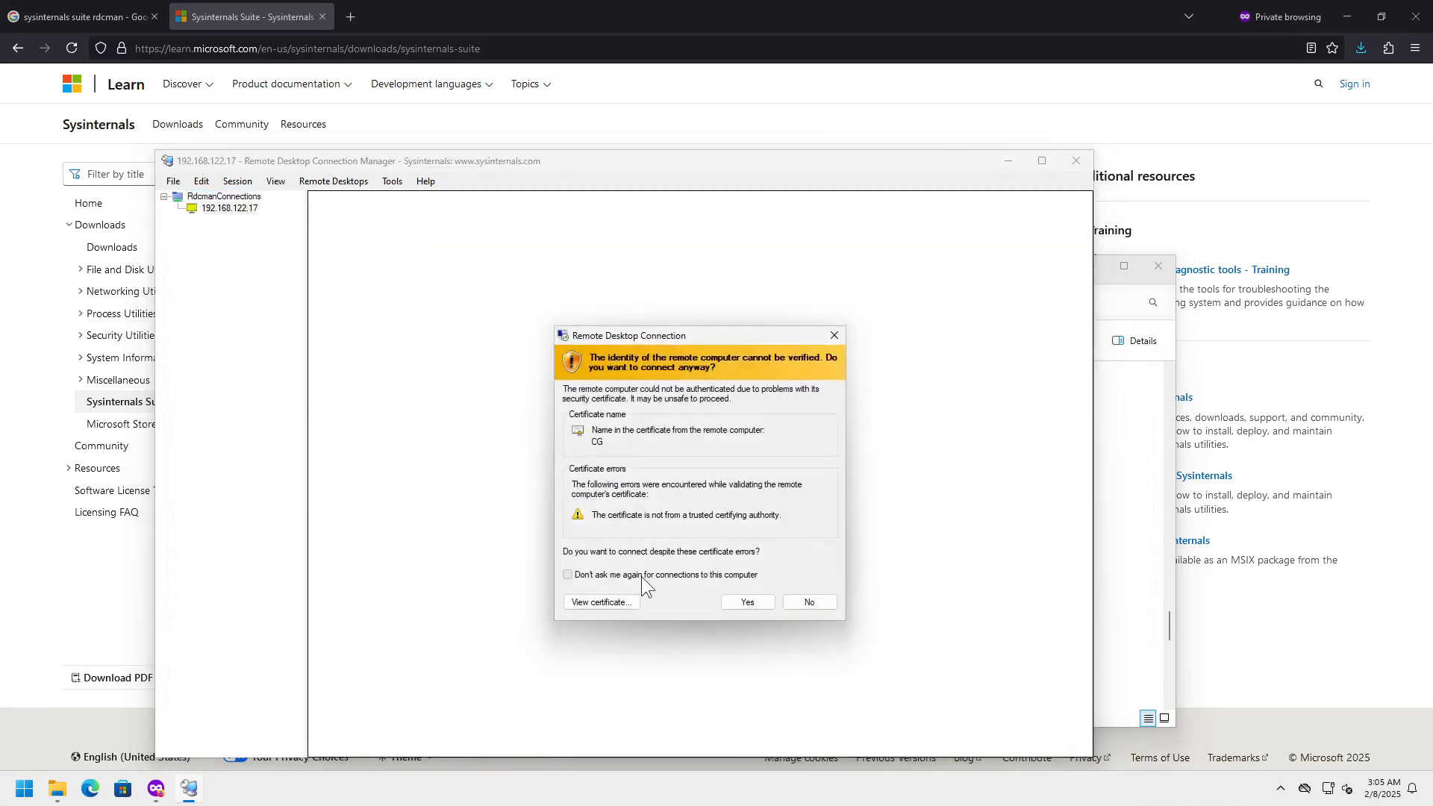
pyautogui.click(746, 602)
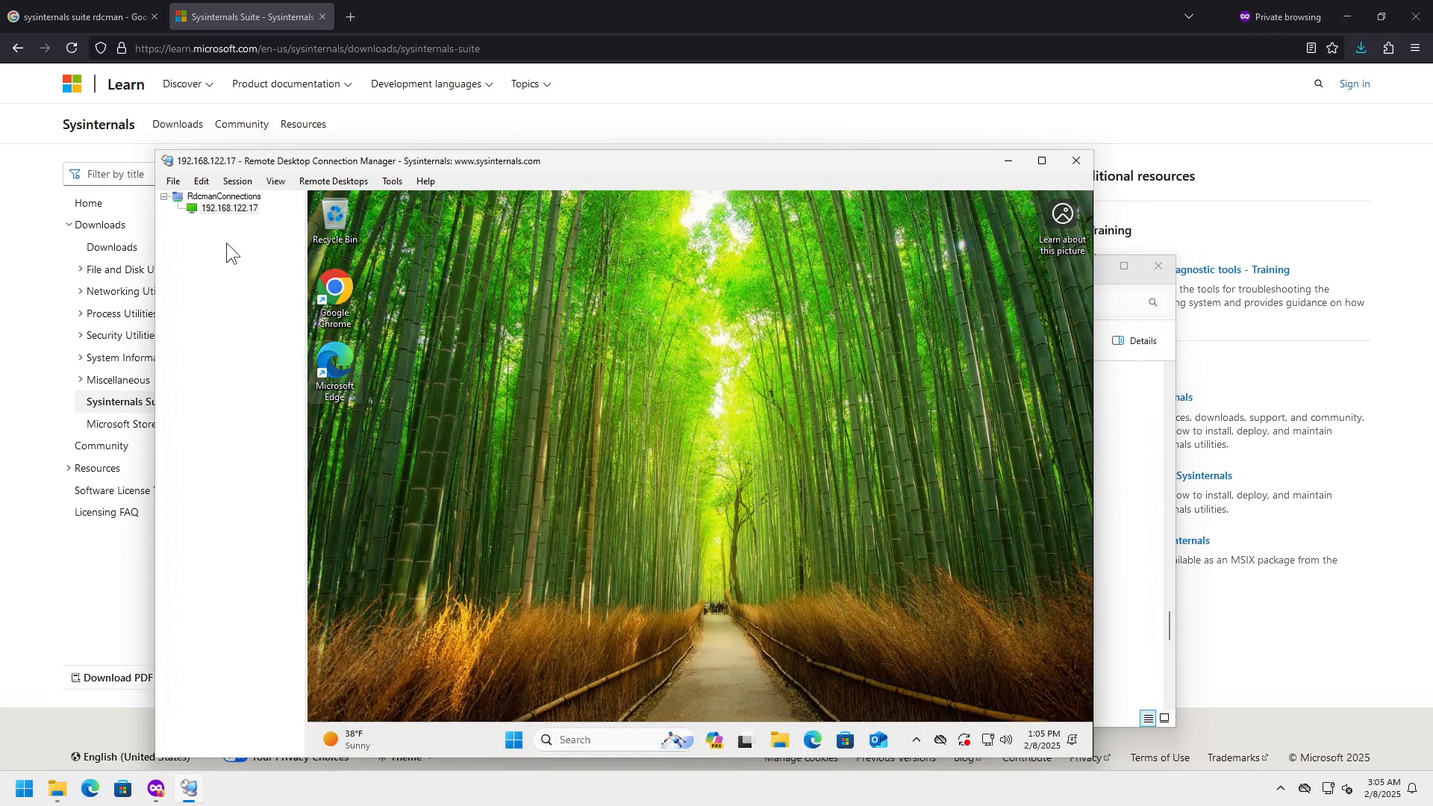
# - Disconnect the server session, then reconnect it from the server's context menu
pyautogui.rightClick(222, 210)
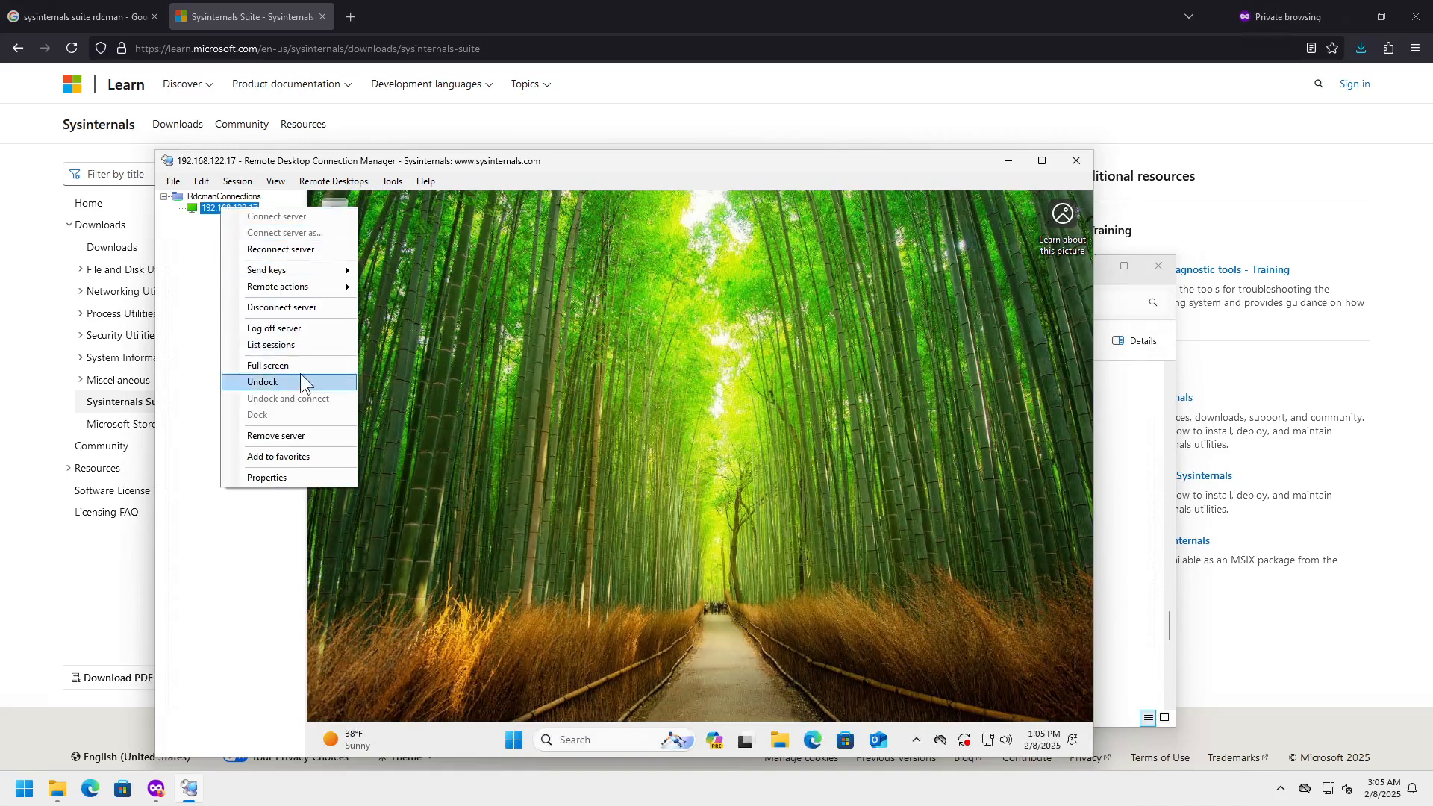
pyautogui.click(282, 307)
pyautogui.rightClick(244, 202)
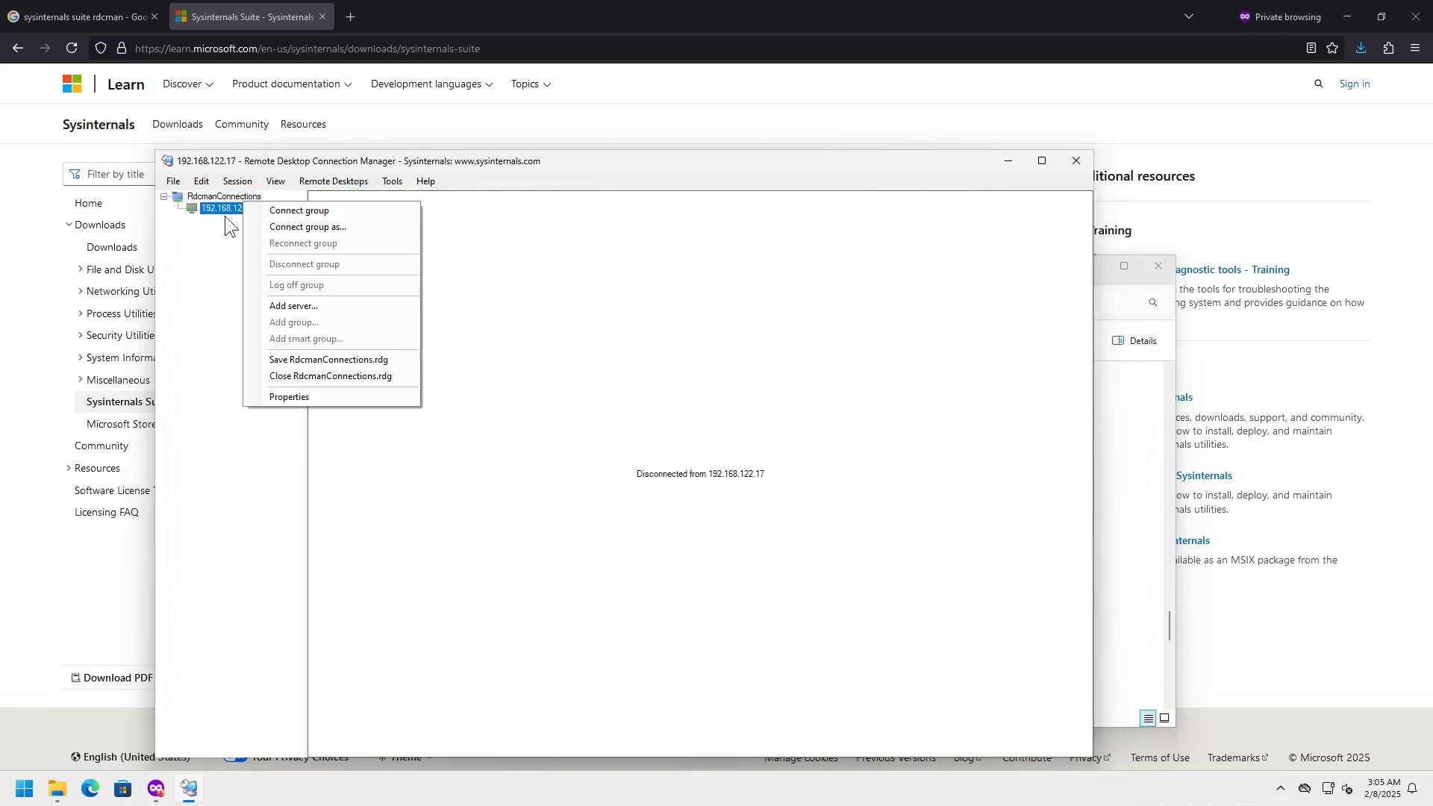
pyautogui.rightClick(228, 208)
pyautogui.click(254, 213)
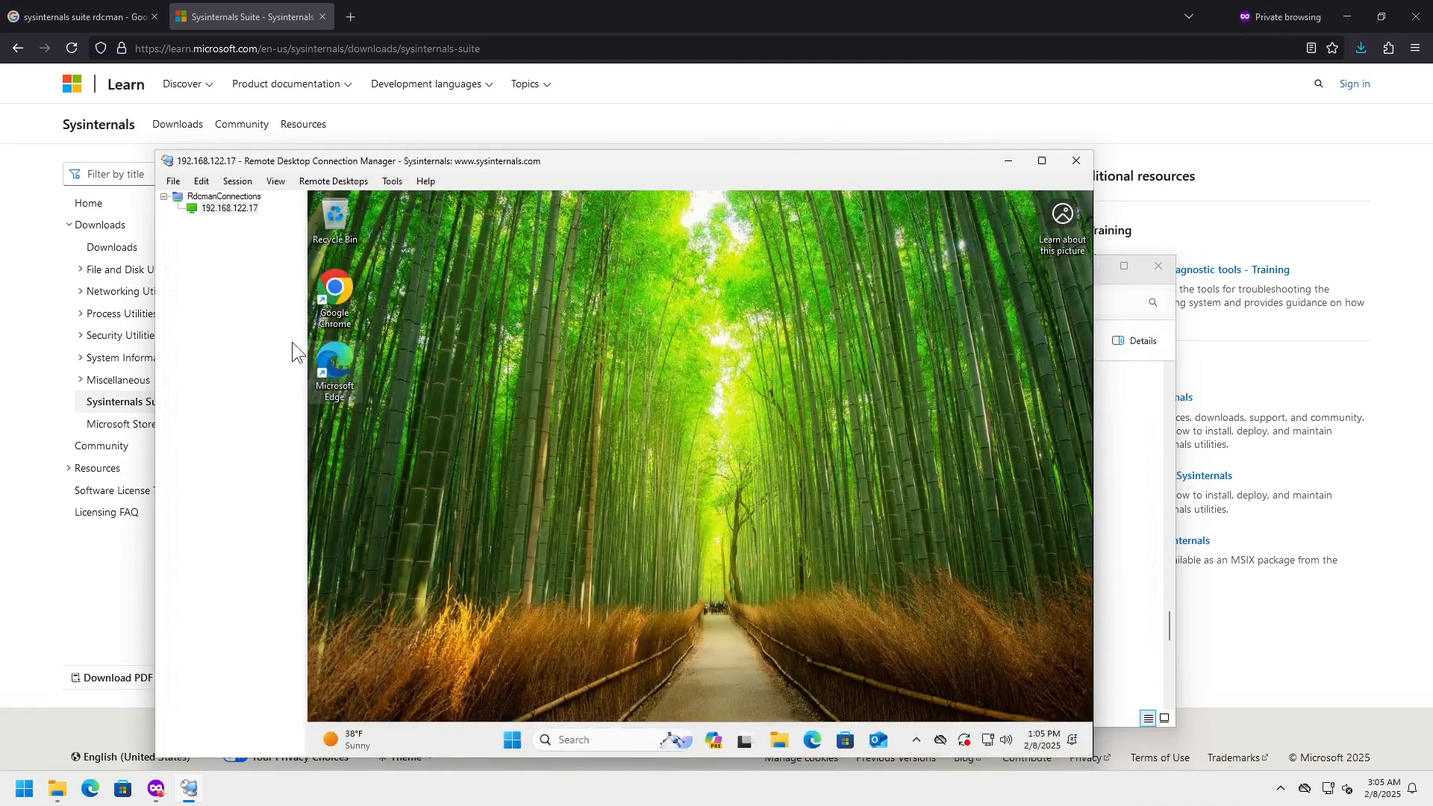
# - Disconnect 192.168.122.17 again and reconnect by double-clicking the server node
pyautogui.rightClick(241, 207)
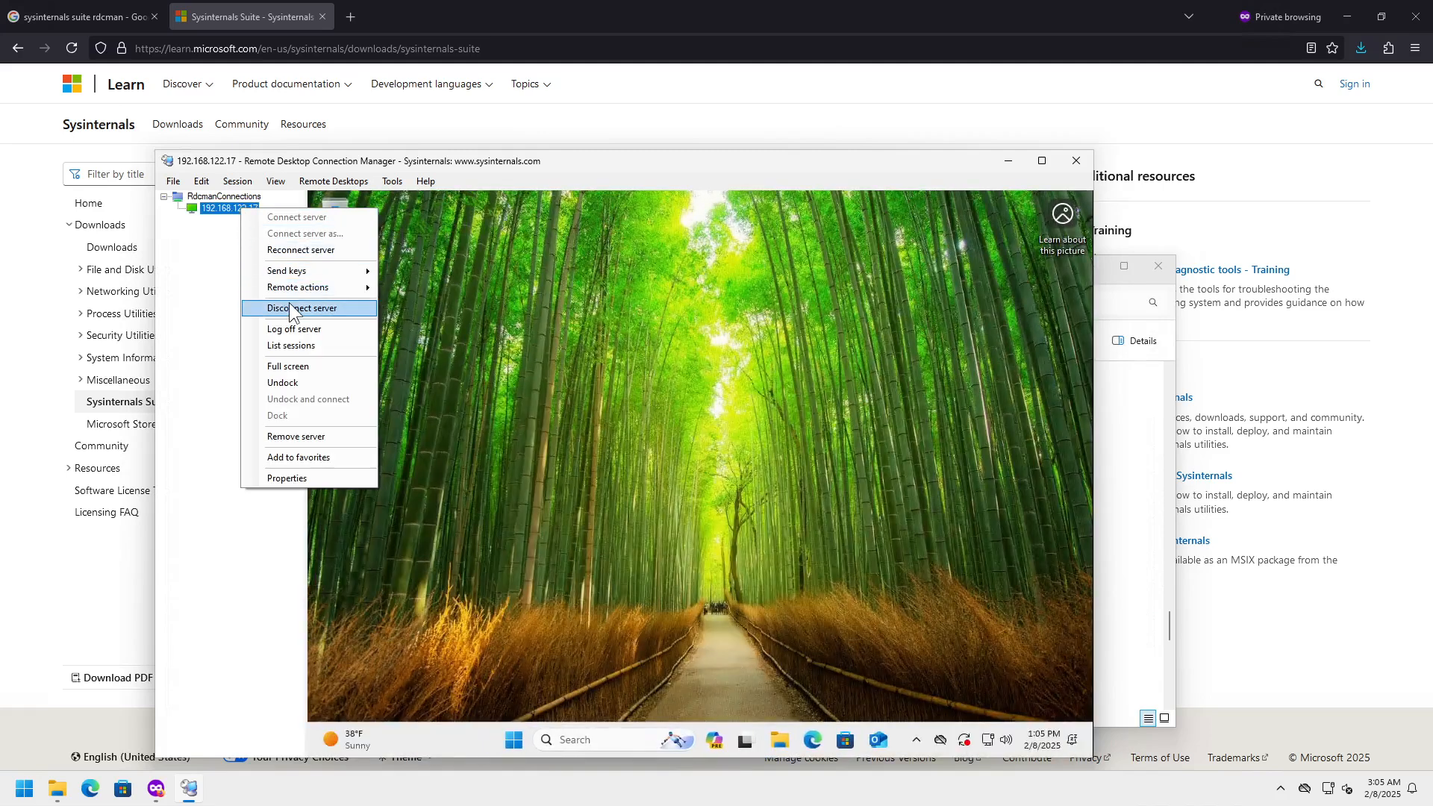
pyautogui.click(288, 306)
pyautogui.rightClick(235, 209)
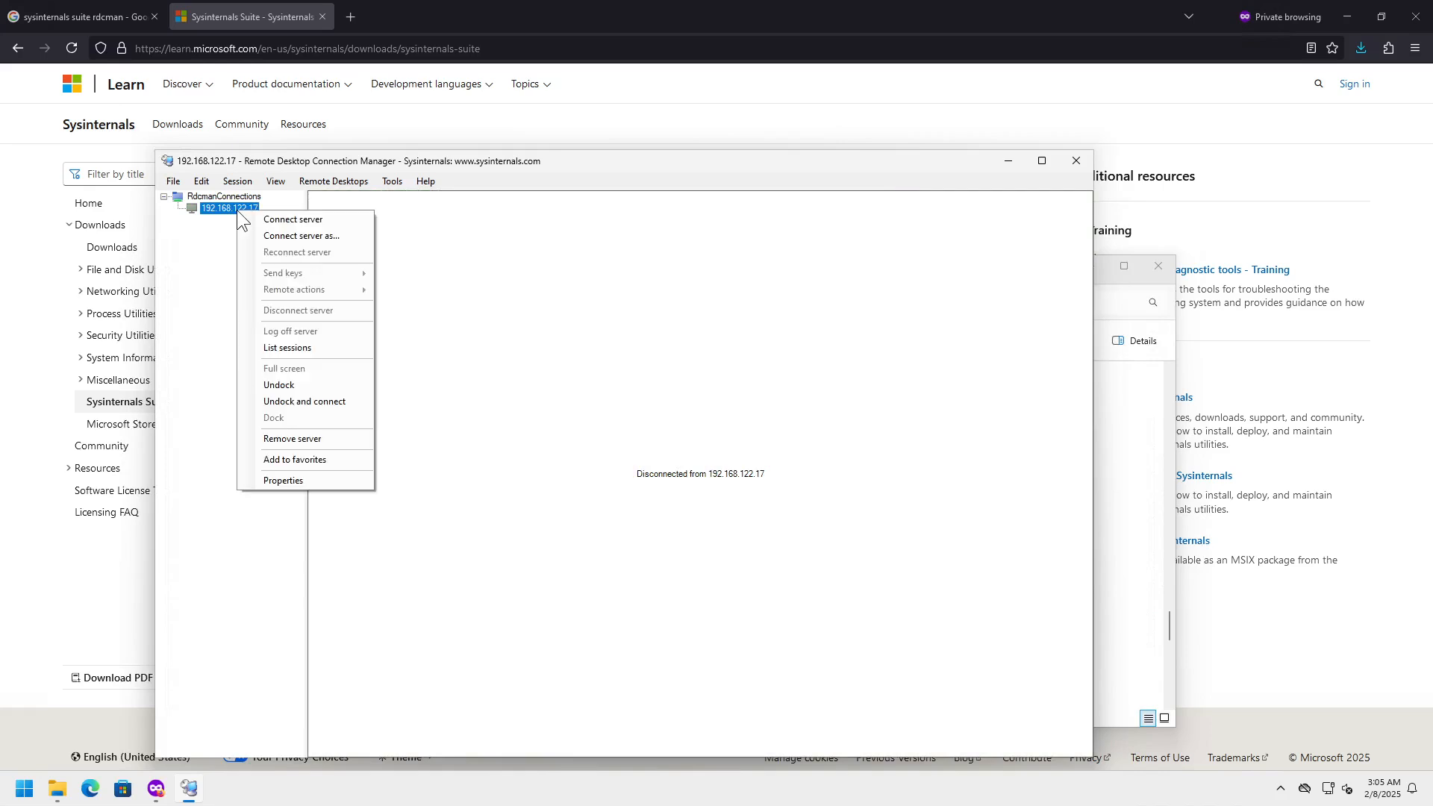
pyautogui.click(216, 208)
pyautogui.doubleClick(216, 208)
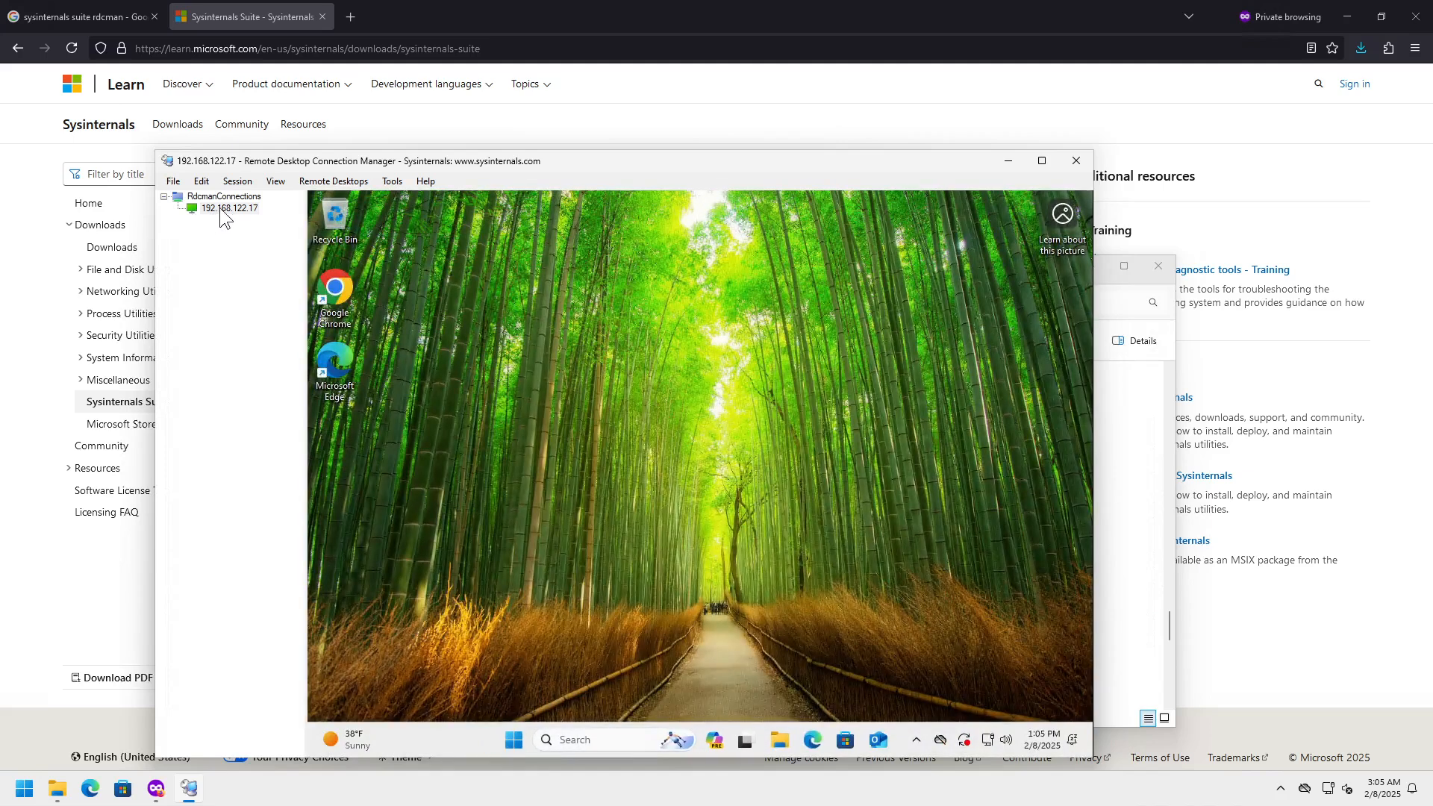
pyautogui.rightClick(240, 207)
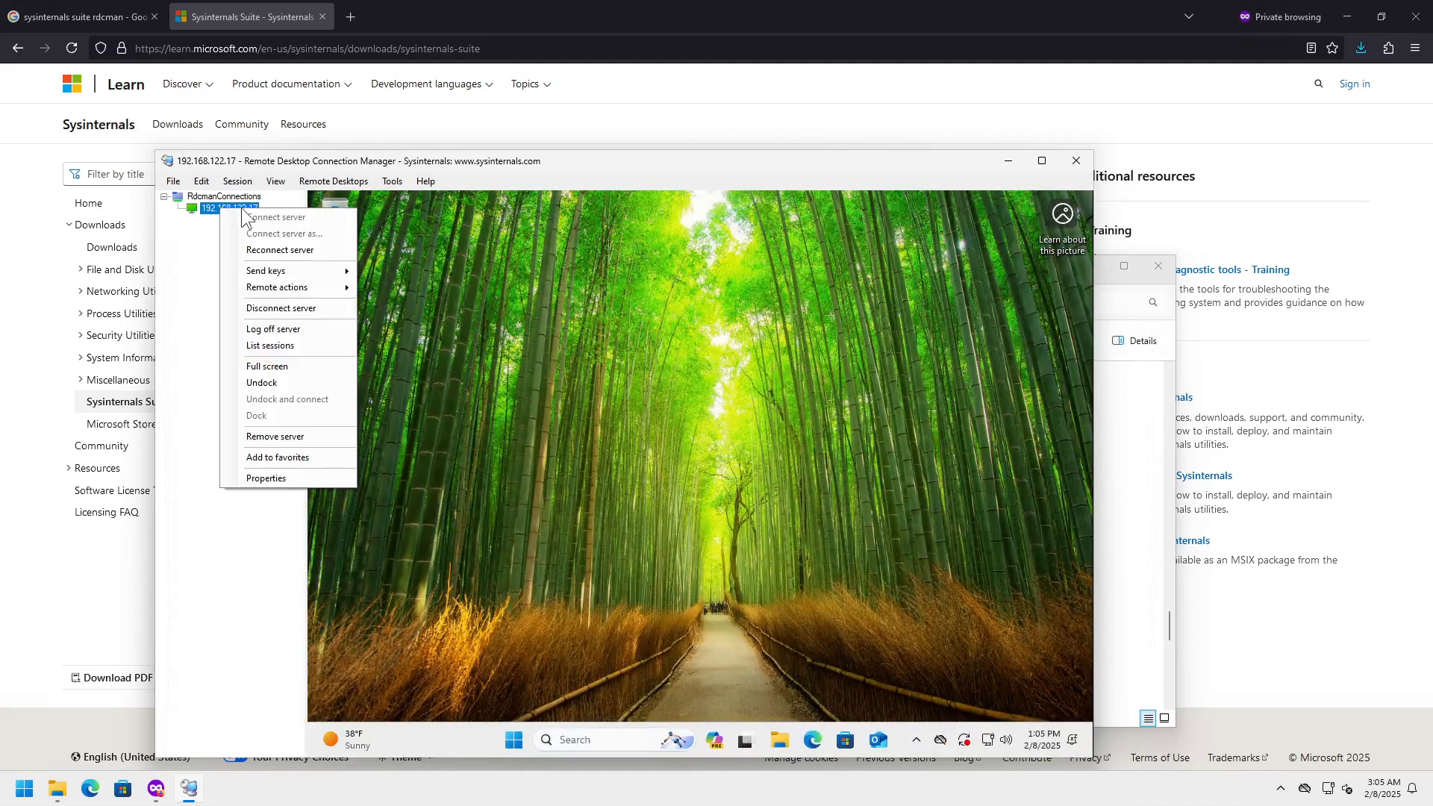
# - Launch Notepad from the remote session's Start menu and move its window up and right
pyautogui.click(515, 739)
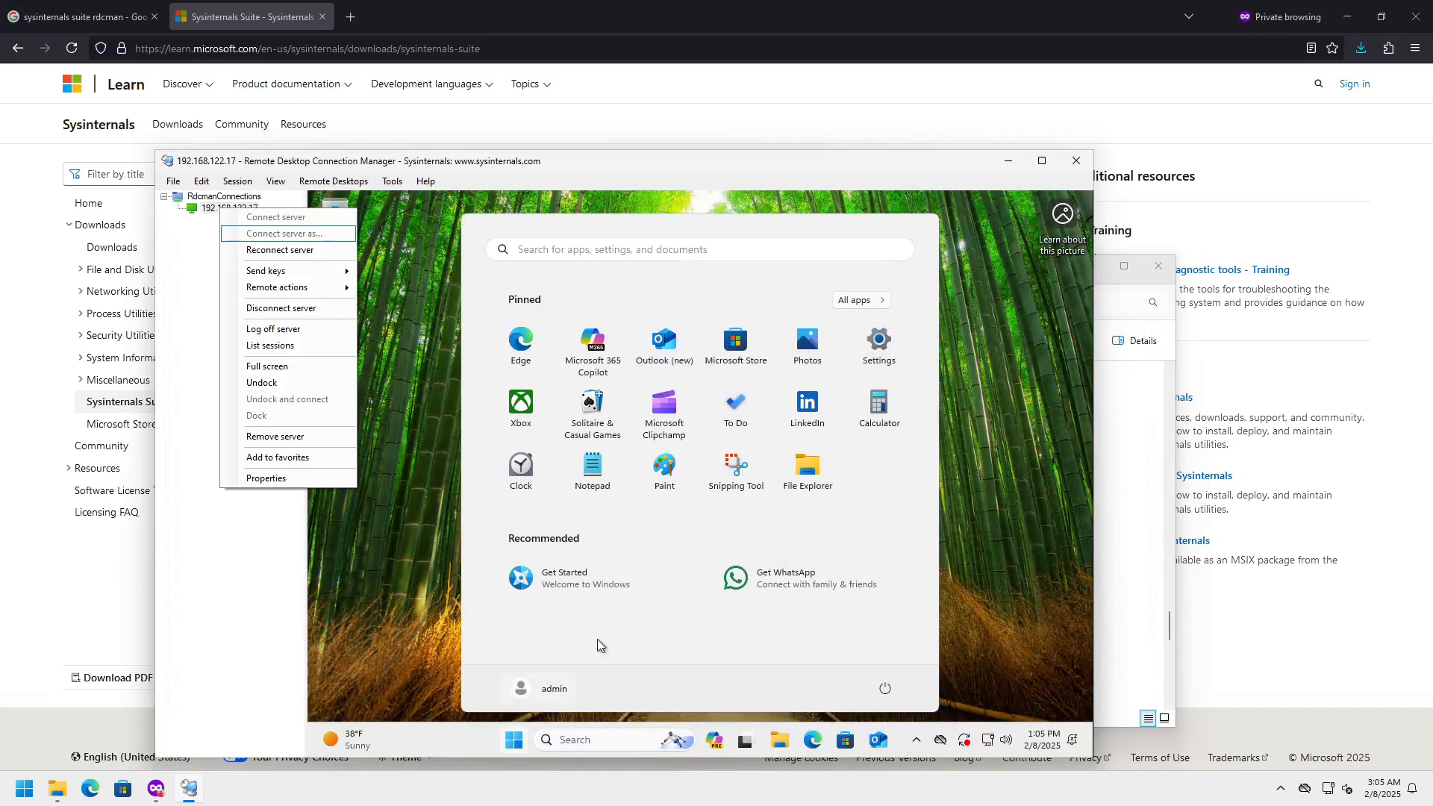
pyautogui.click(599, 481)
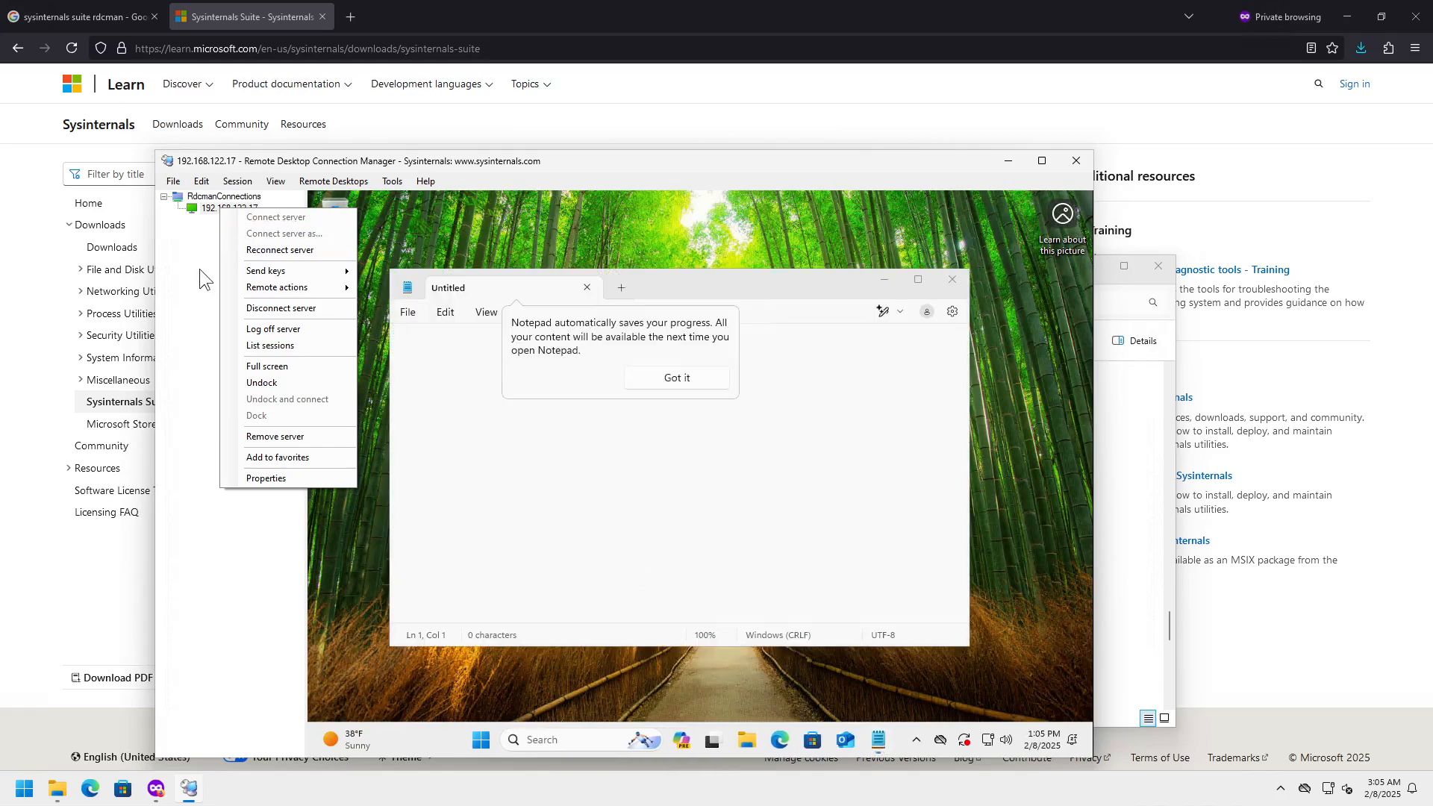
pyautogui.click(200, 272)
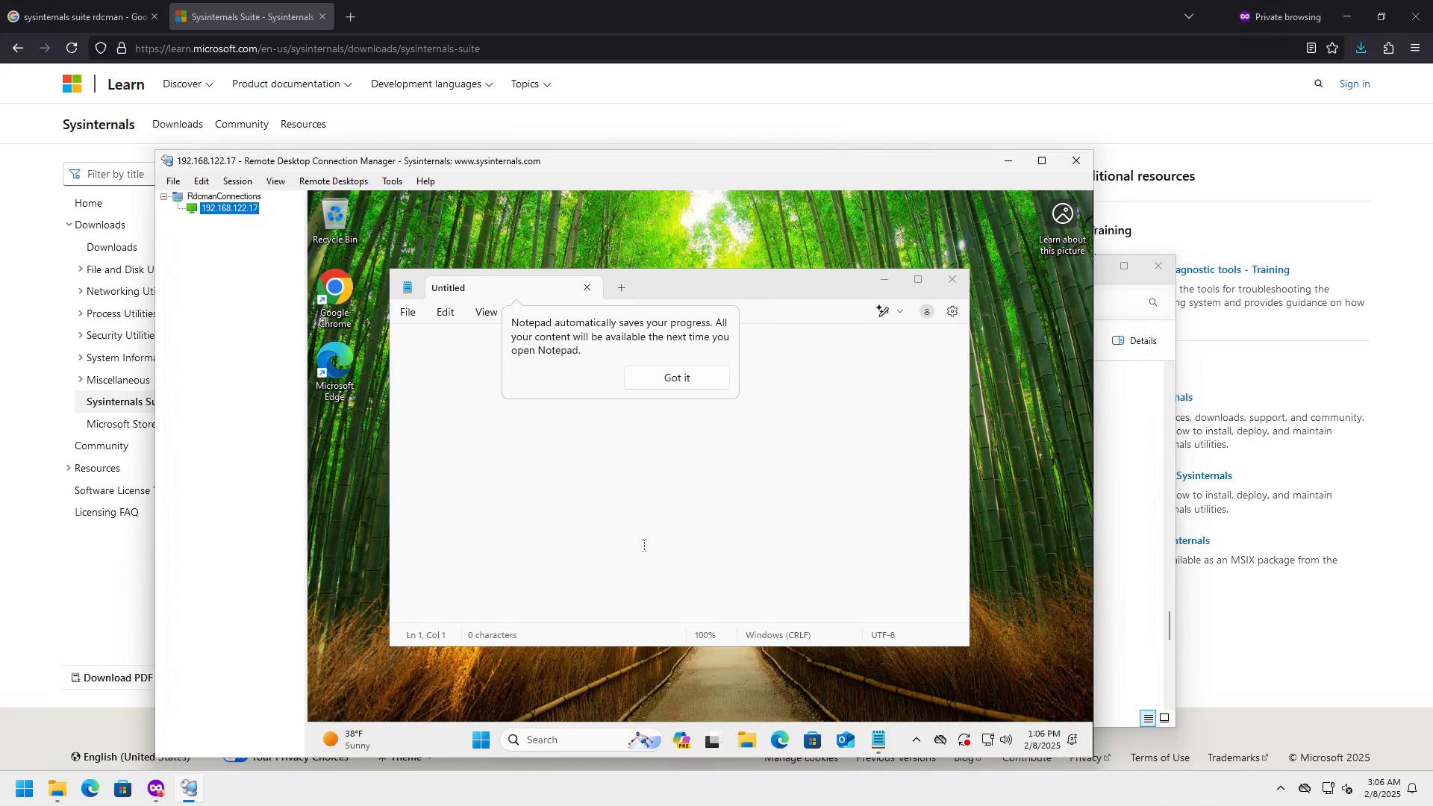
pyautogui.click(720, 289)
pyautogui.moveTo(698, 286); pyautogui.dragTo(816, 216)
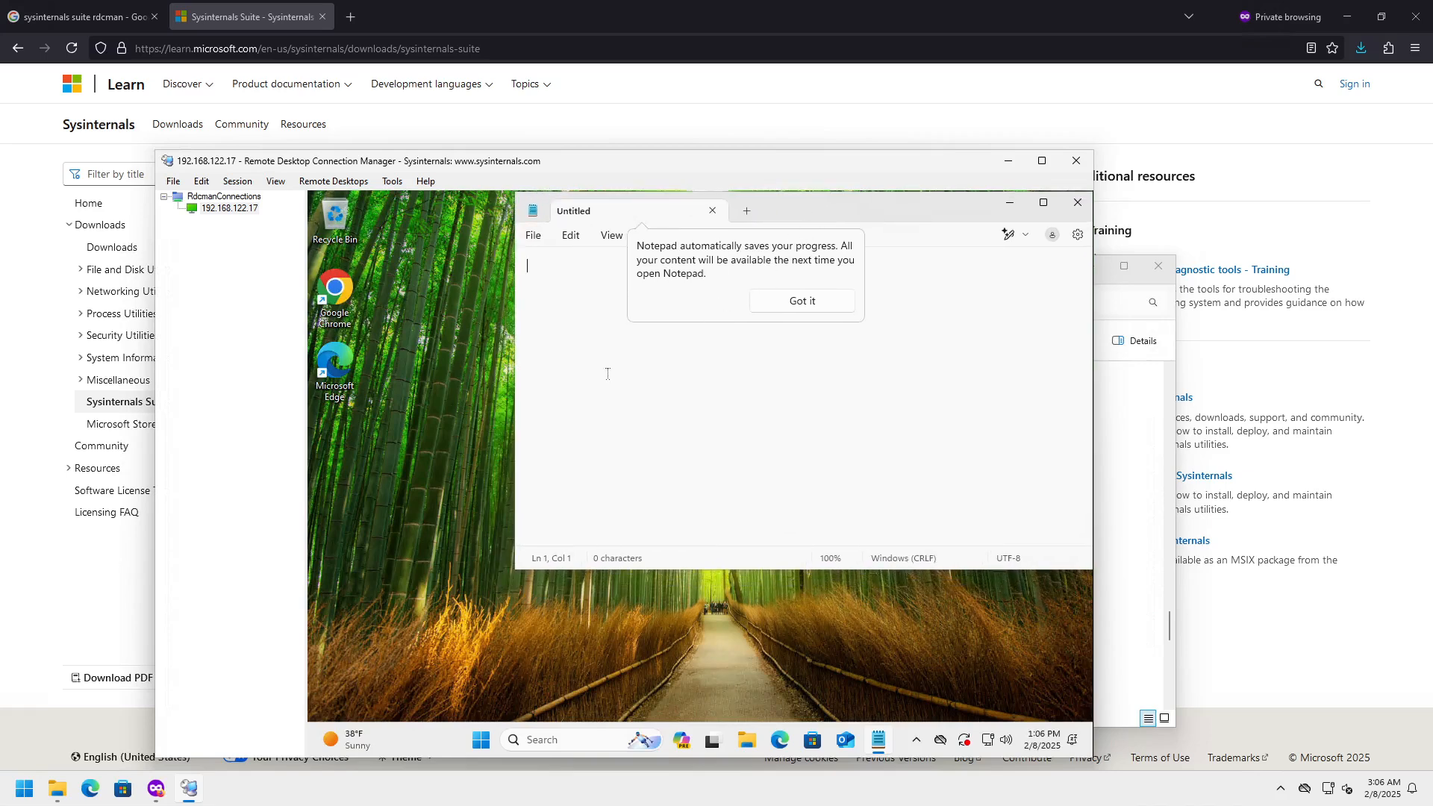
# - Disconnect from server 192.168.122.17
pyautogui.rightClick(240, 211)
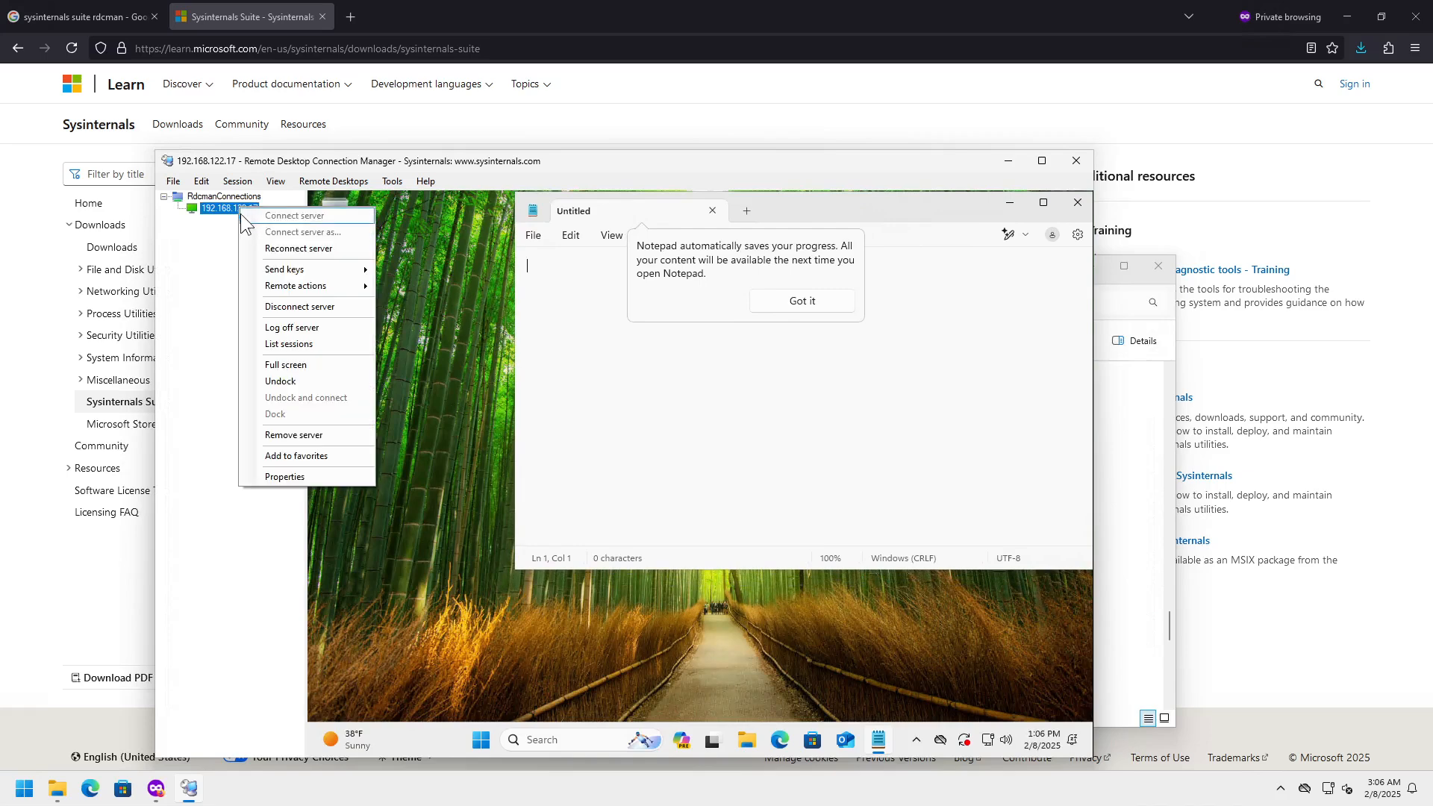
pyautogui.click(278, 307)
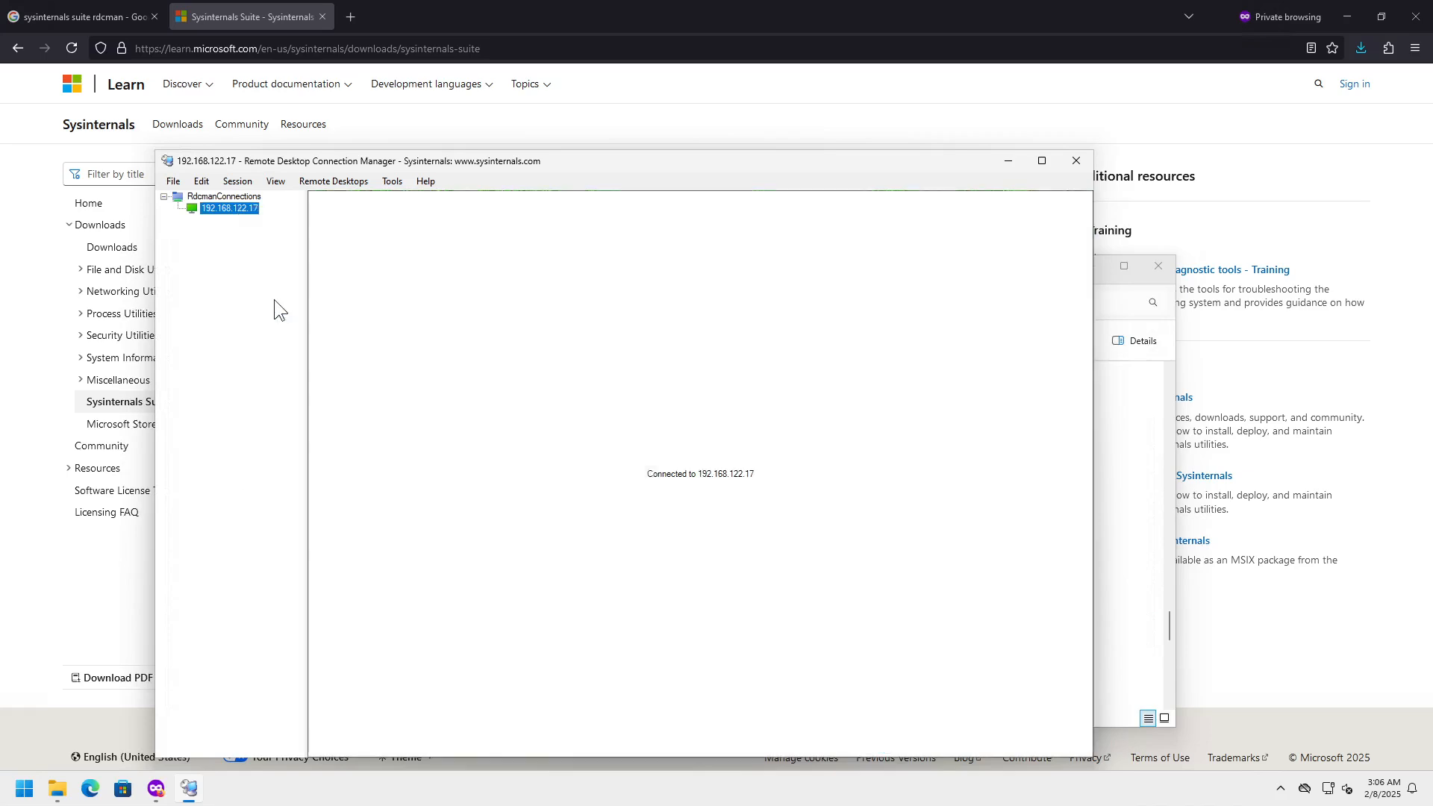
pyautogui.rightClick(239, 207)
# - Reconnect to 192.168.122.17 and open the remote Start menu above the still-open Notepad
pyautogui.click(283, 214)
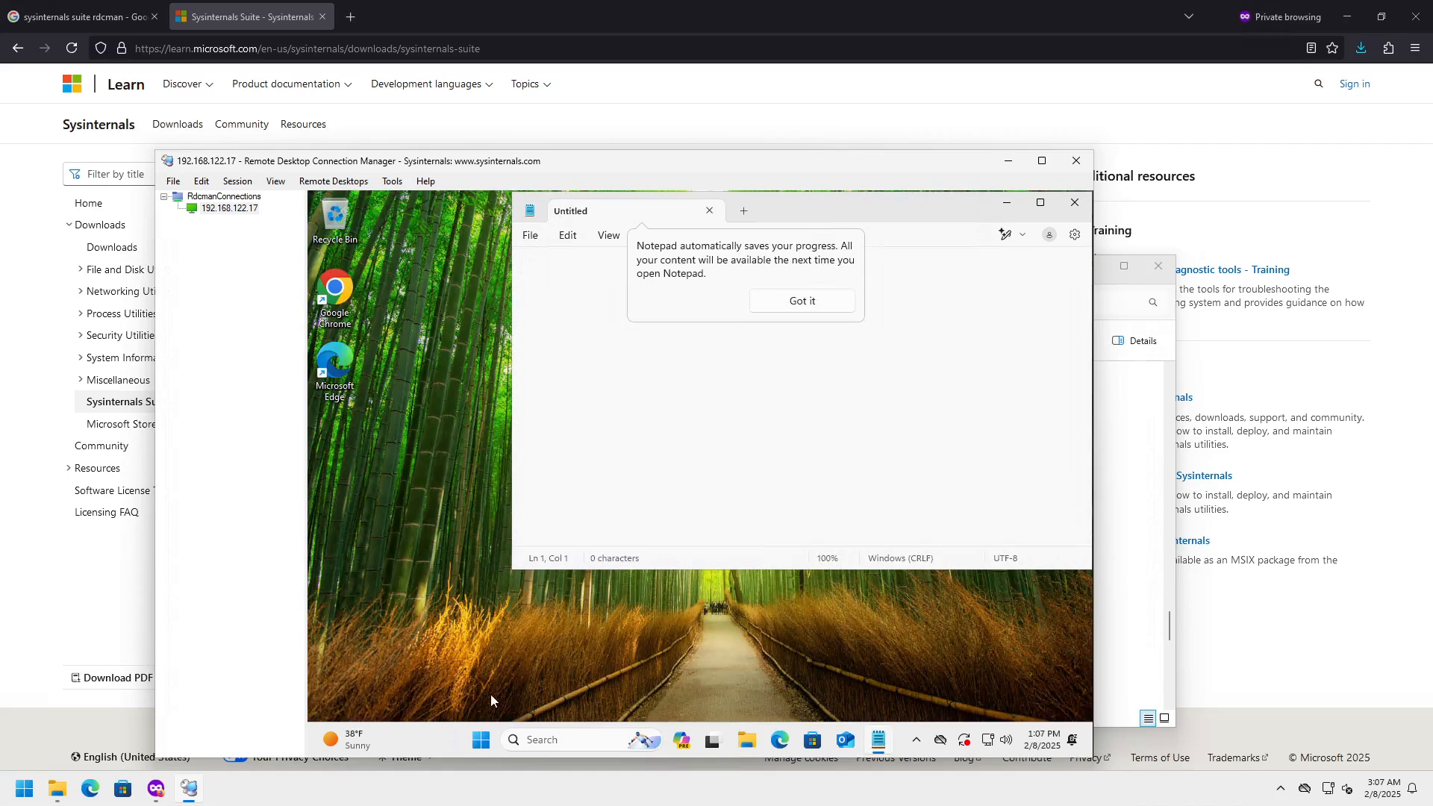
pyautogui.click(480, 739)
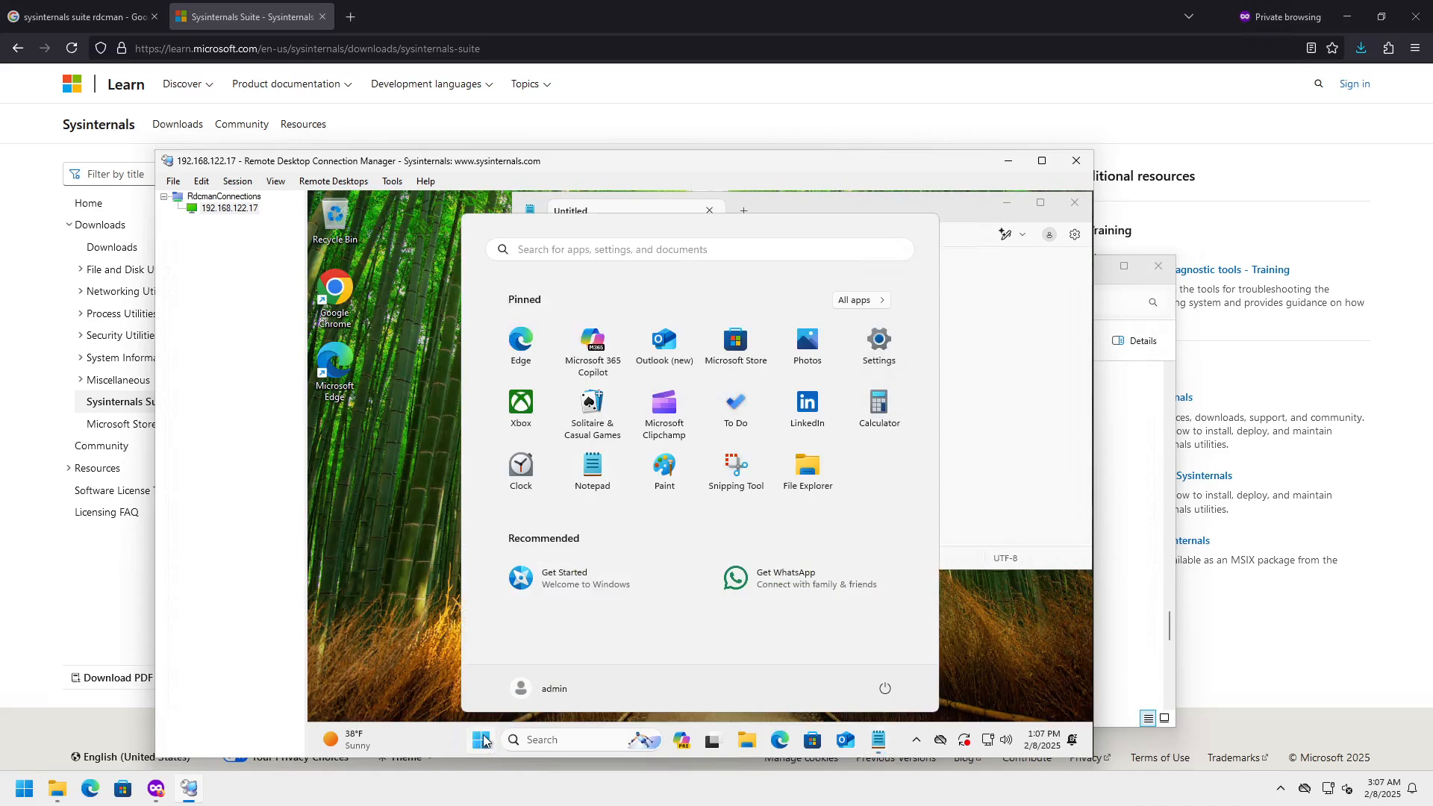
# - Sign out of the remote Windows session from the Start menu, then reconnect to 192.168.122.17
pyautogui.click(482, 746)
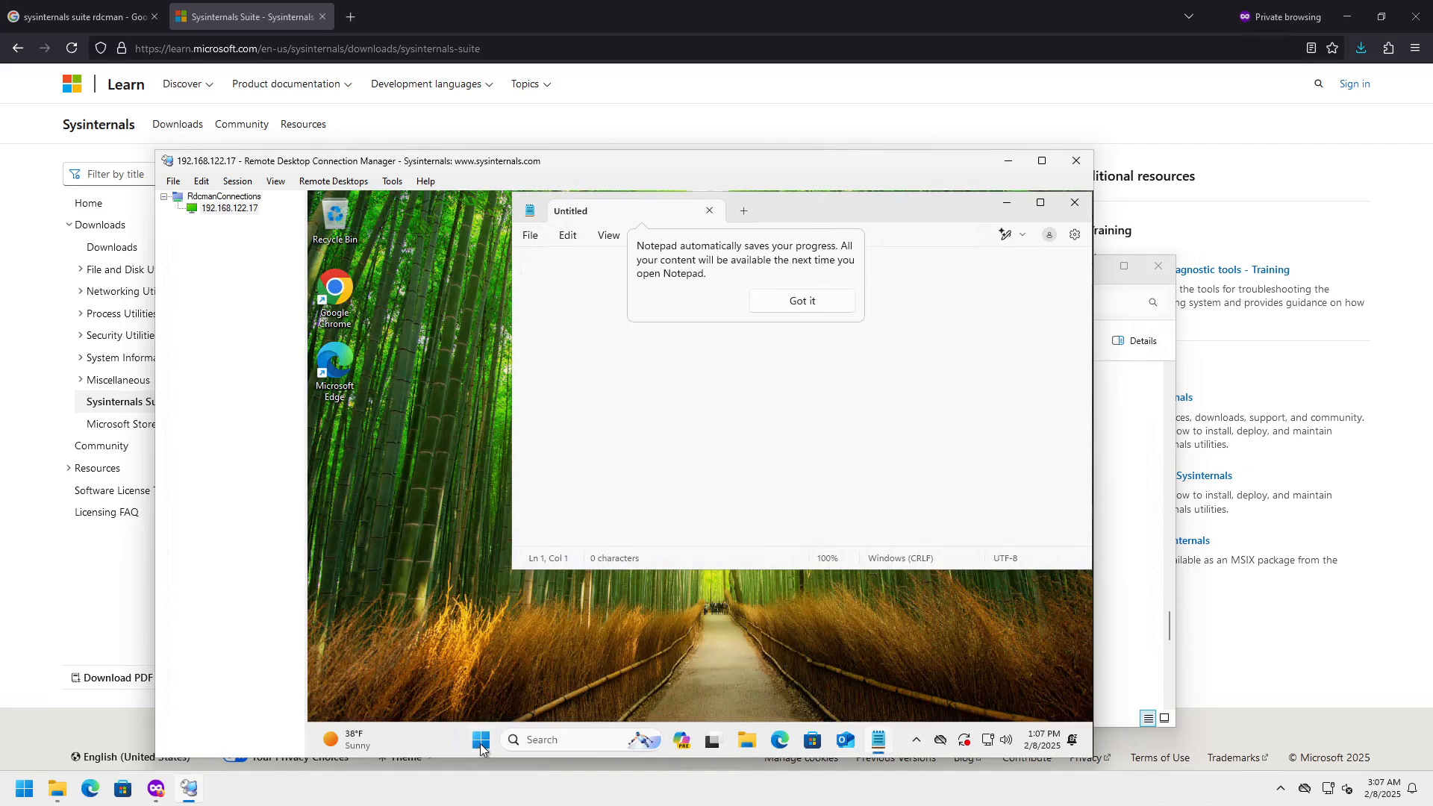
pyautogui.click(481, 746)
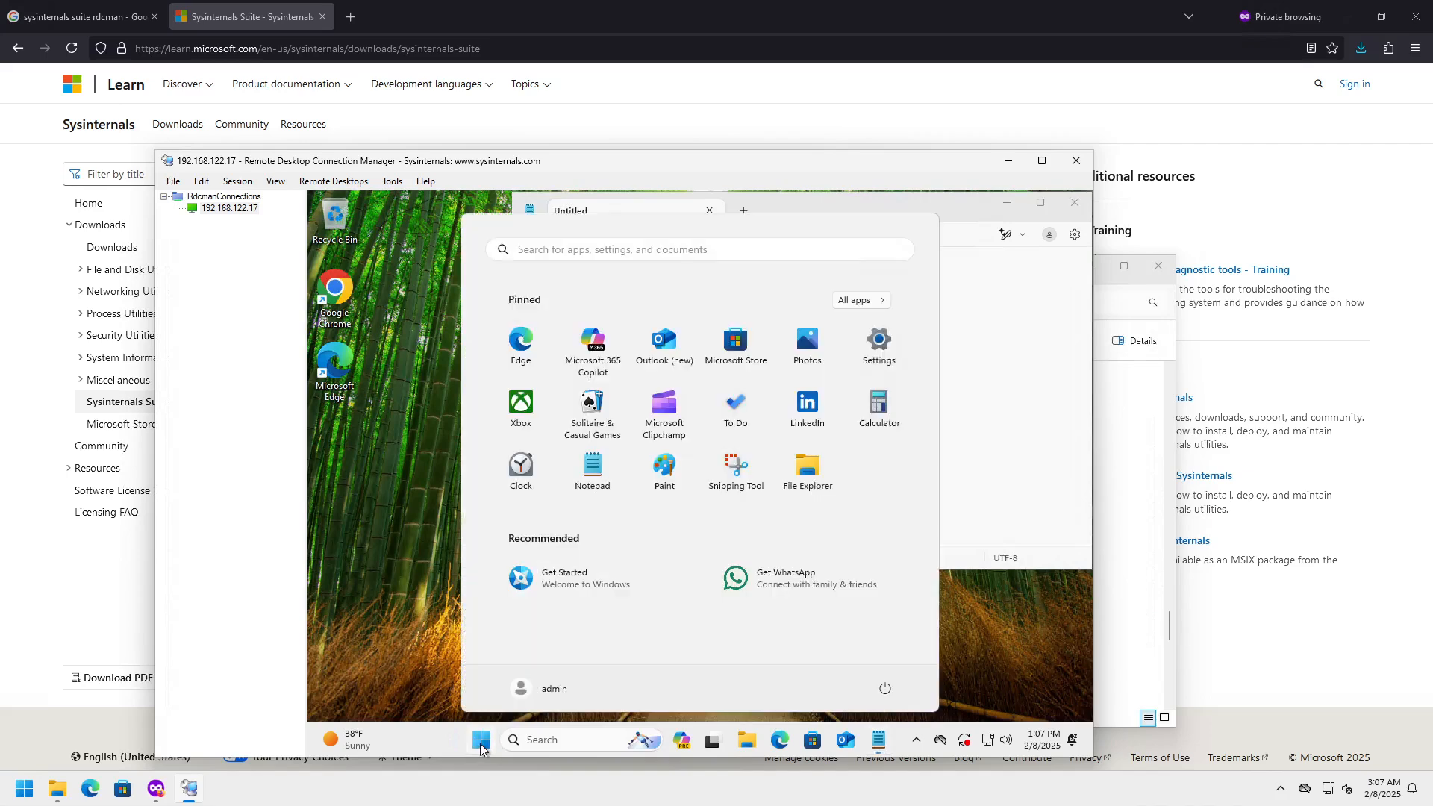
pyautogui.click(541, 692)
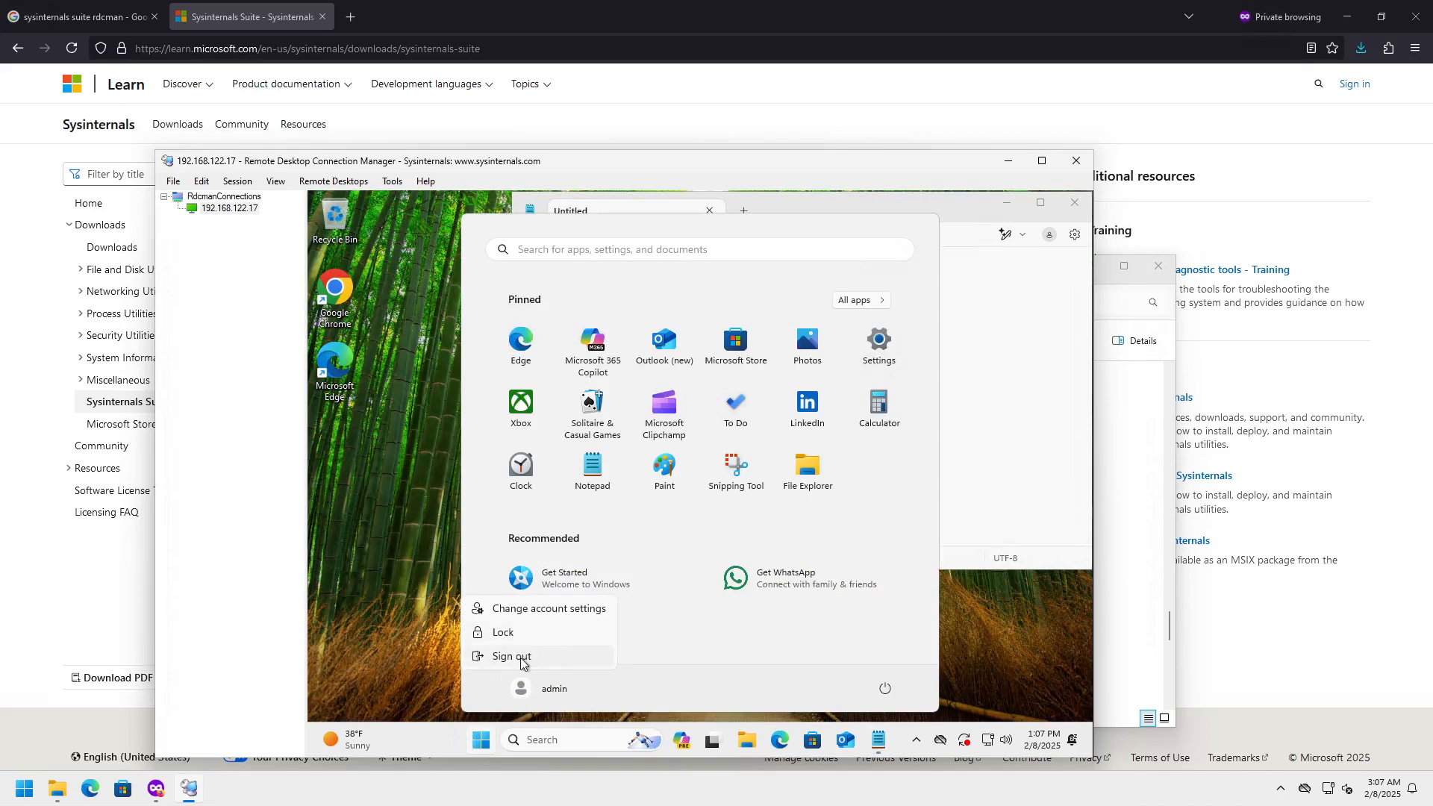
pyautogui.click(525, 659)
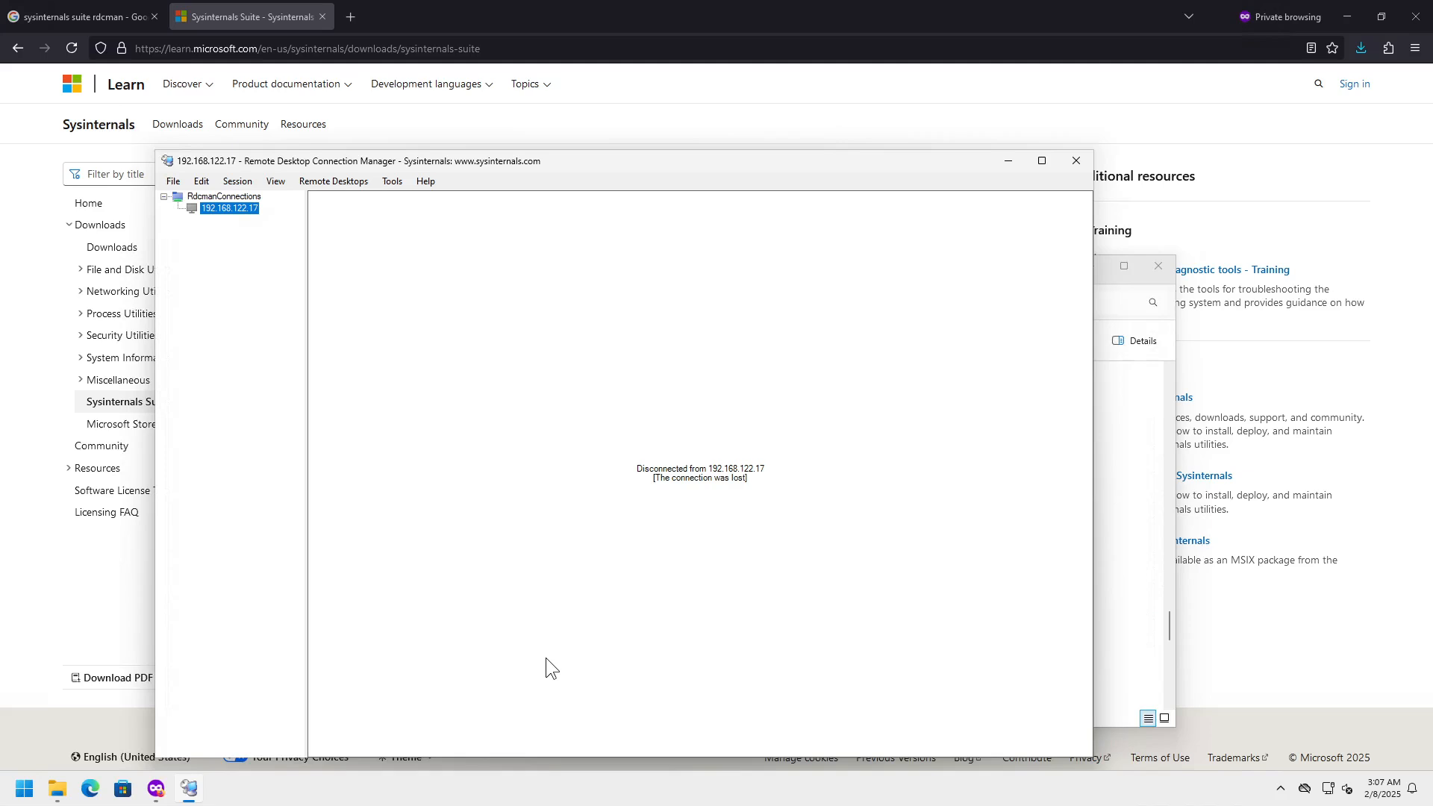
pyautogui.doubleClick(233, 209)
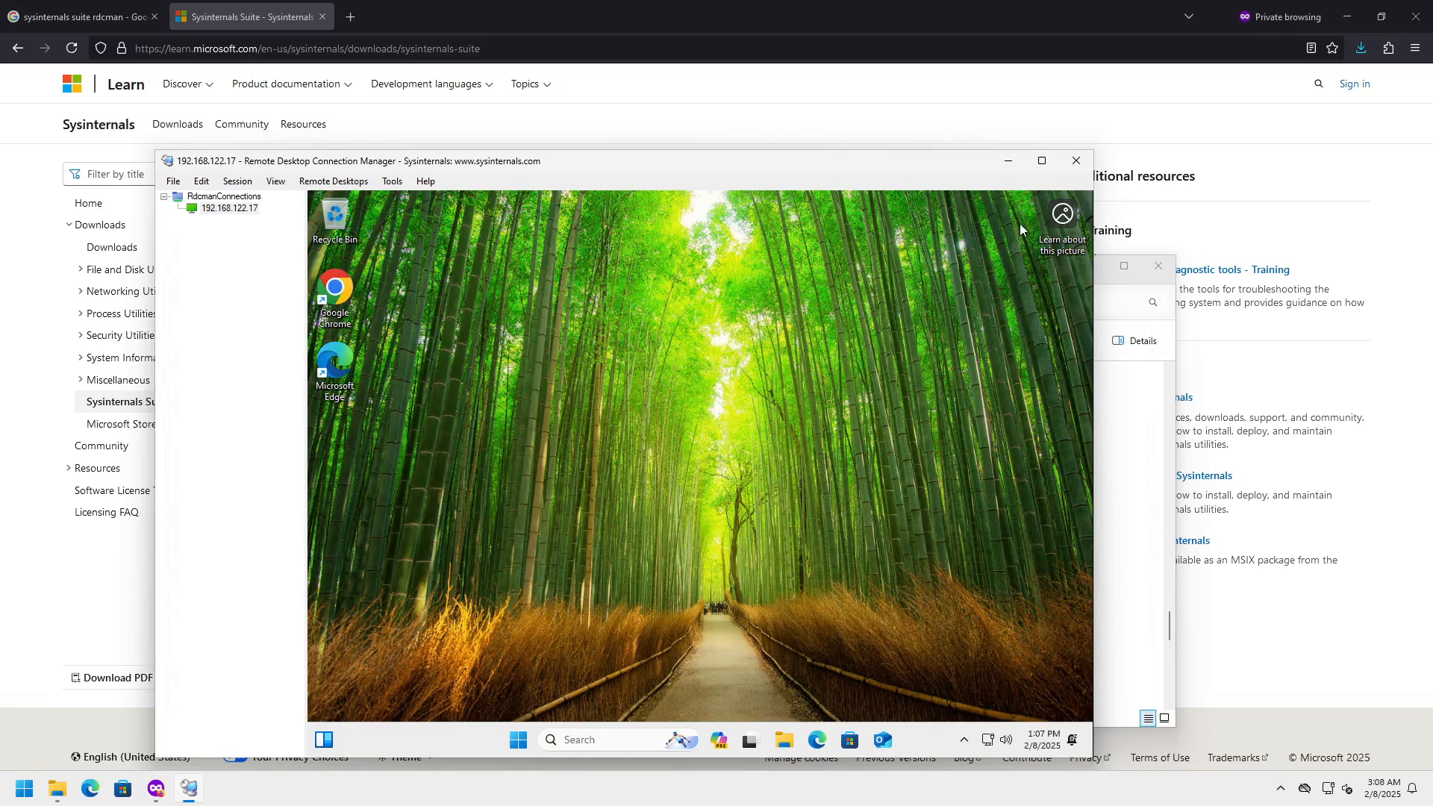
# - Close RDCMan despite the active connection, answering the RdcmanConnections.rdg save prompt
pyautogui.click(1076, 160)
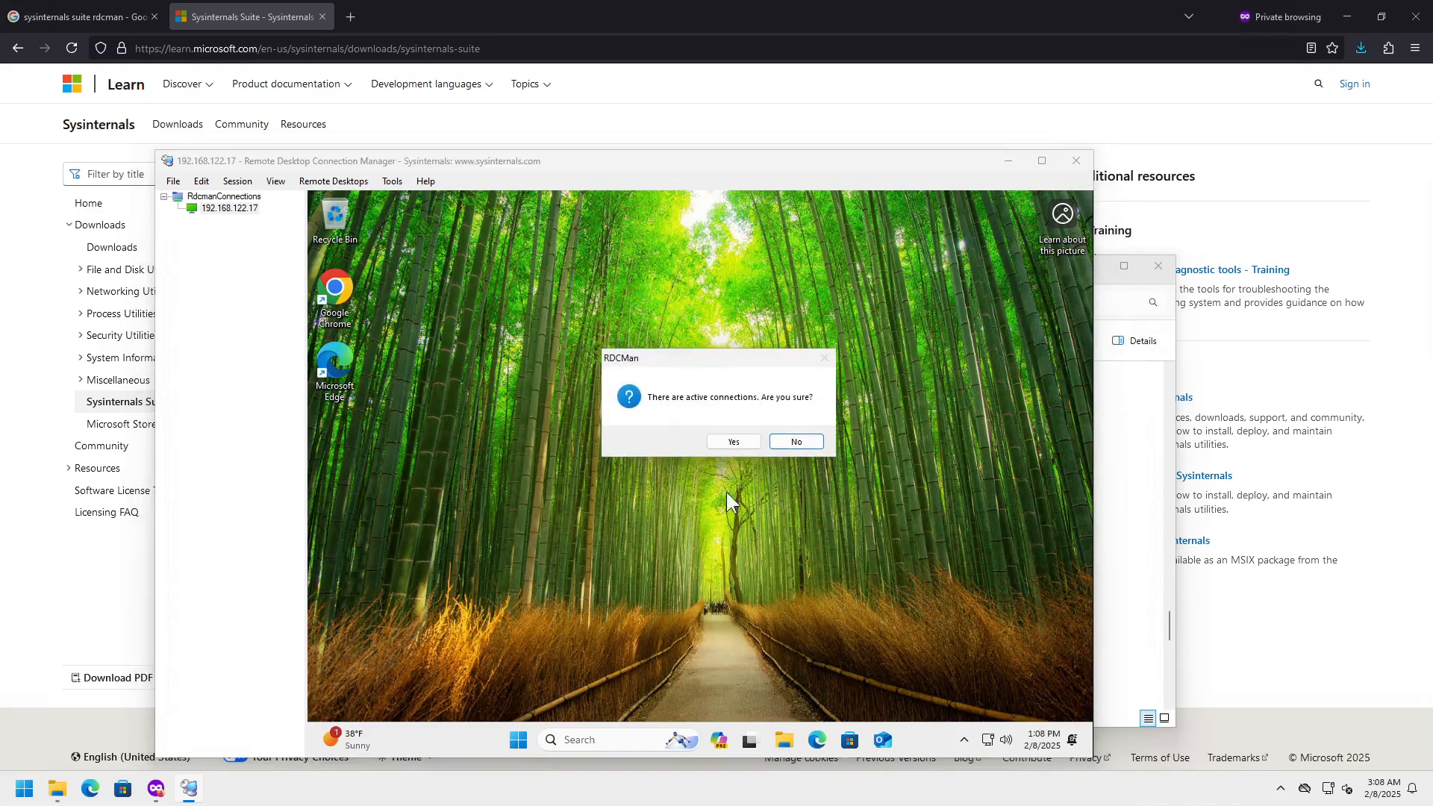
pyautogui.click(730, 443)
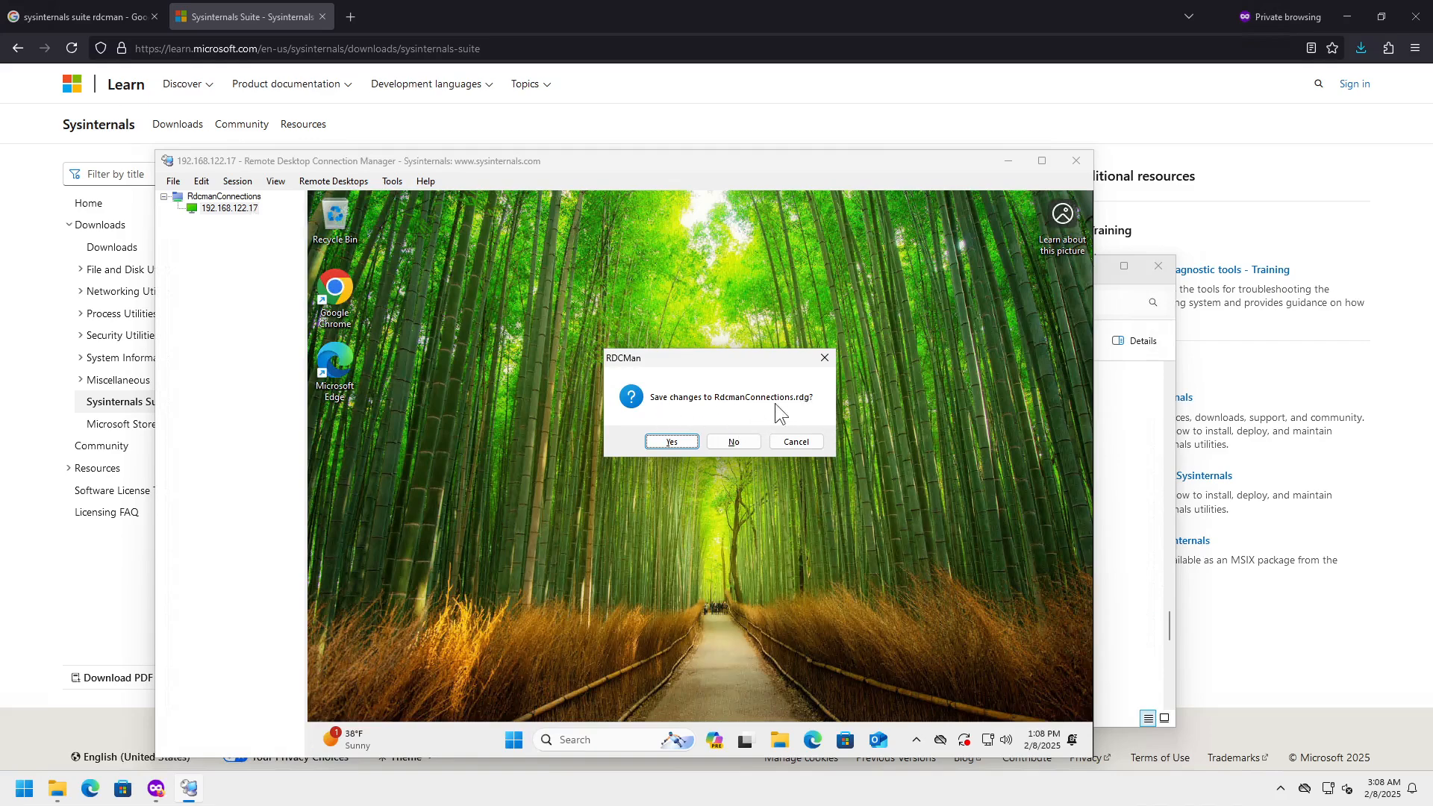
pyautogui.click(676, 442)
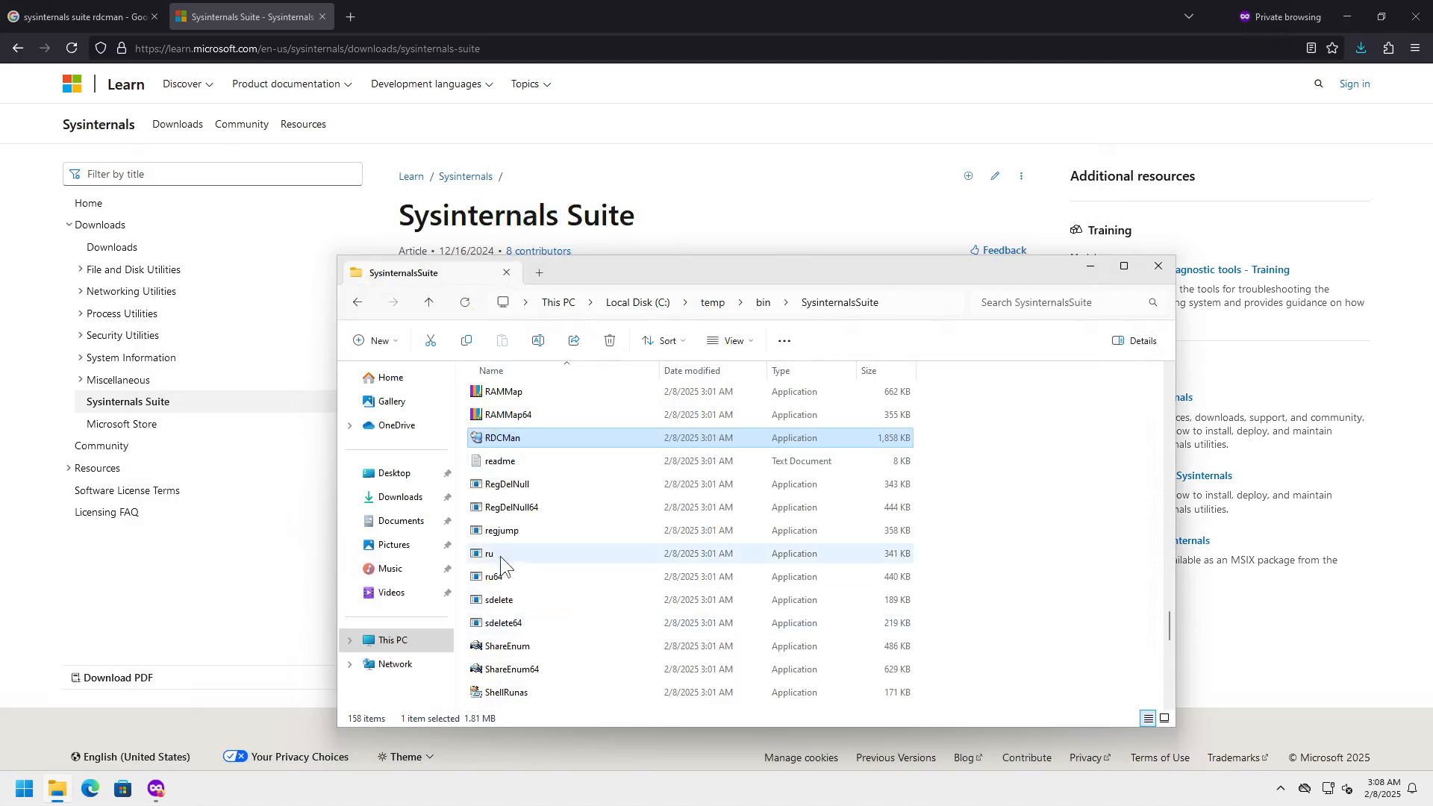
# - Launch RDCMan from the SysinternalsSuite folder in File Explorer
pyautogui.moveTo(509, 438)
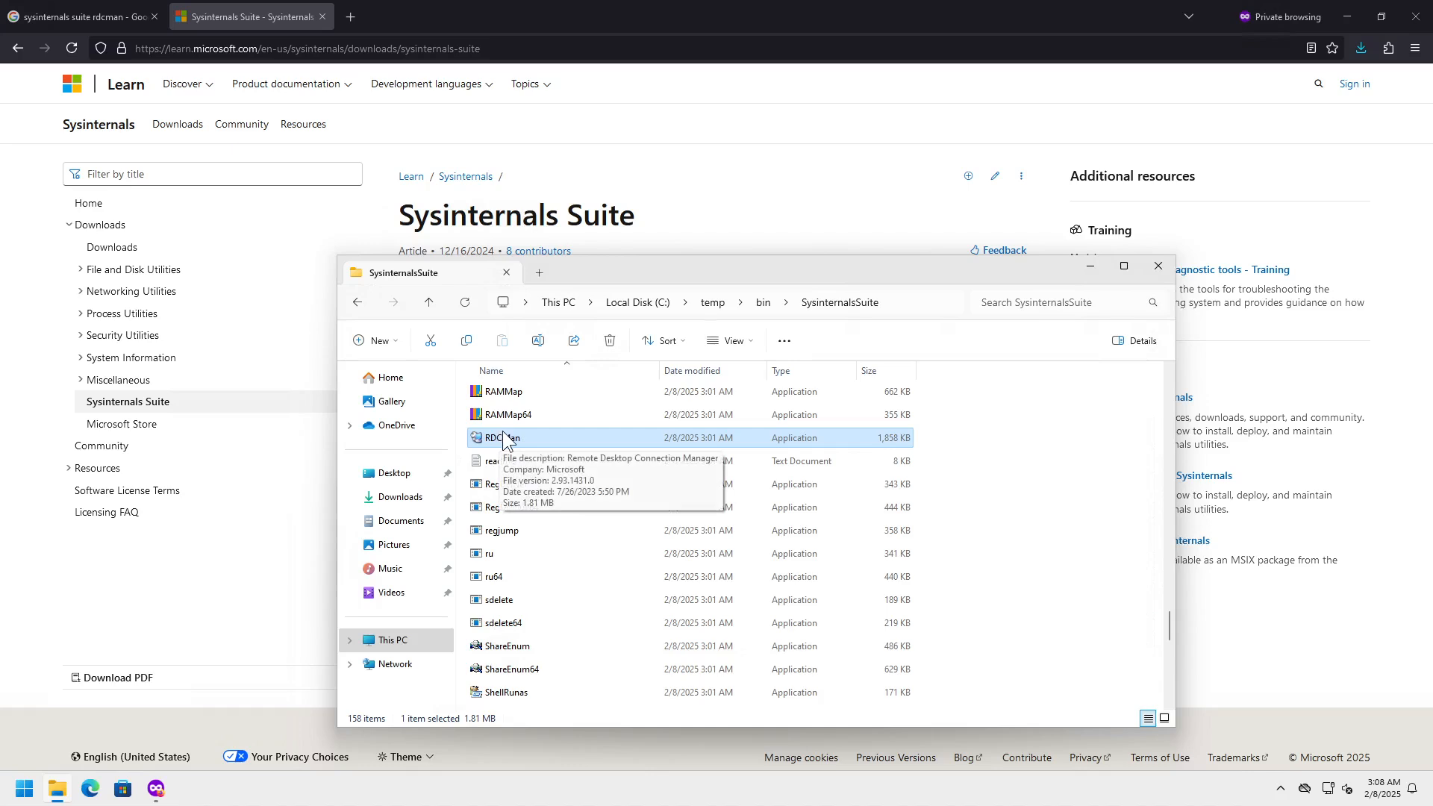
pyautogui.doubleClick(505, 438)
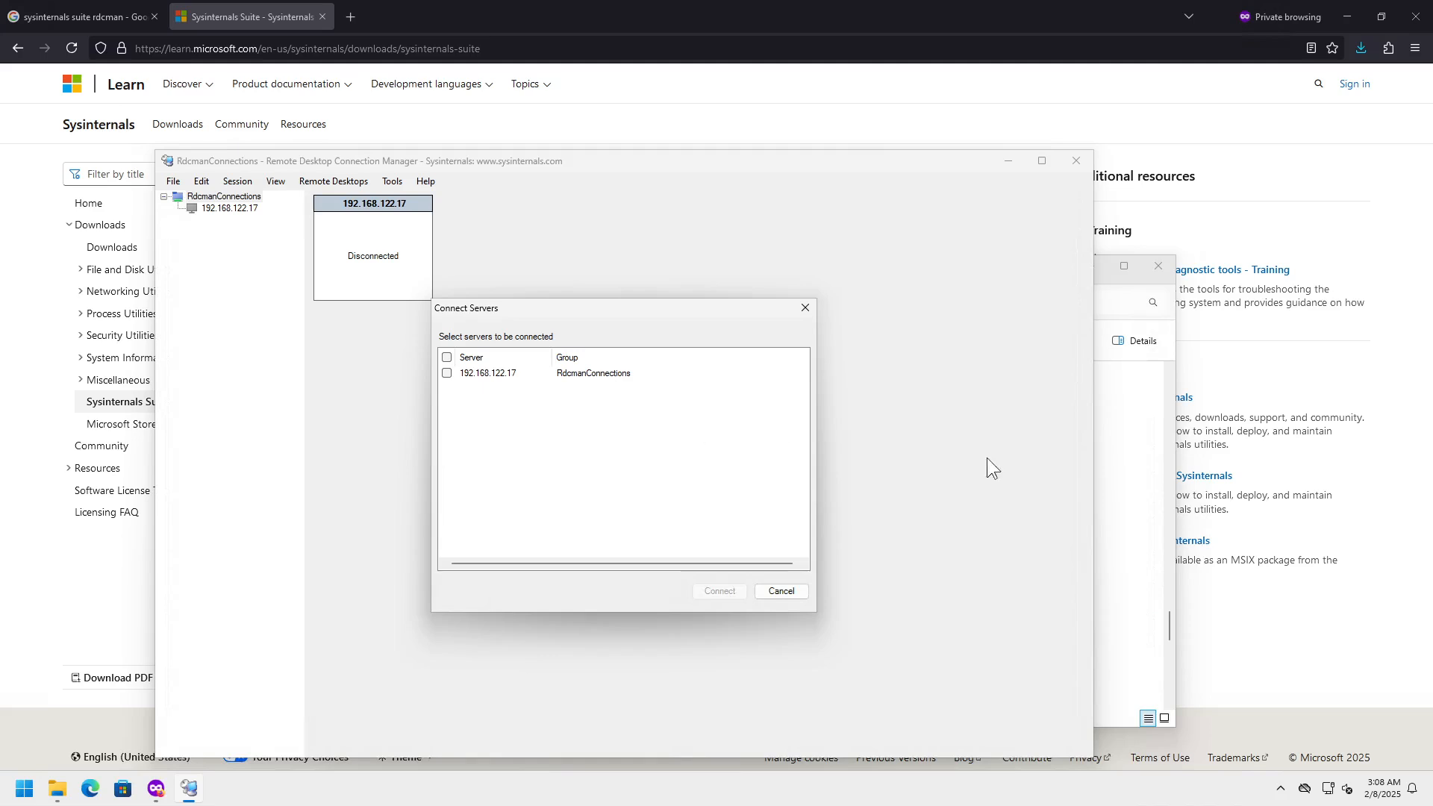
pyautogui.click(1170, 628)
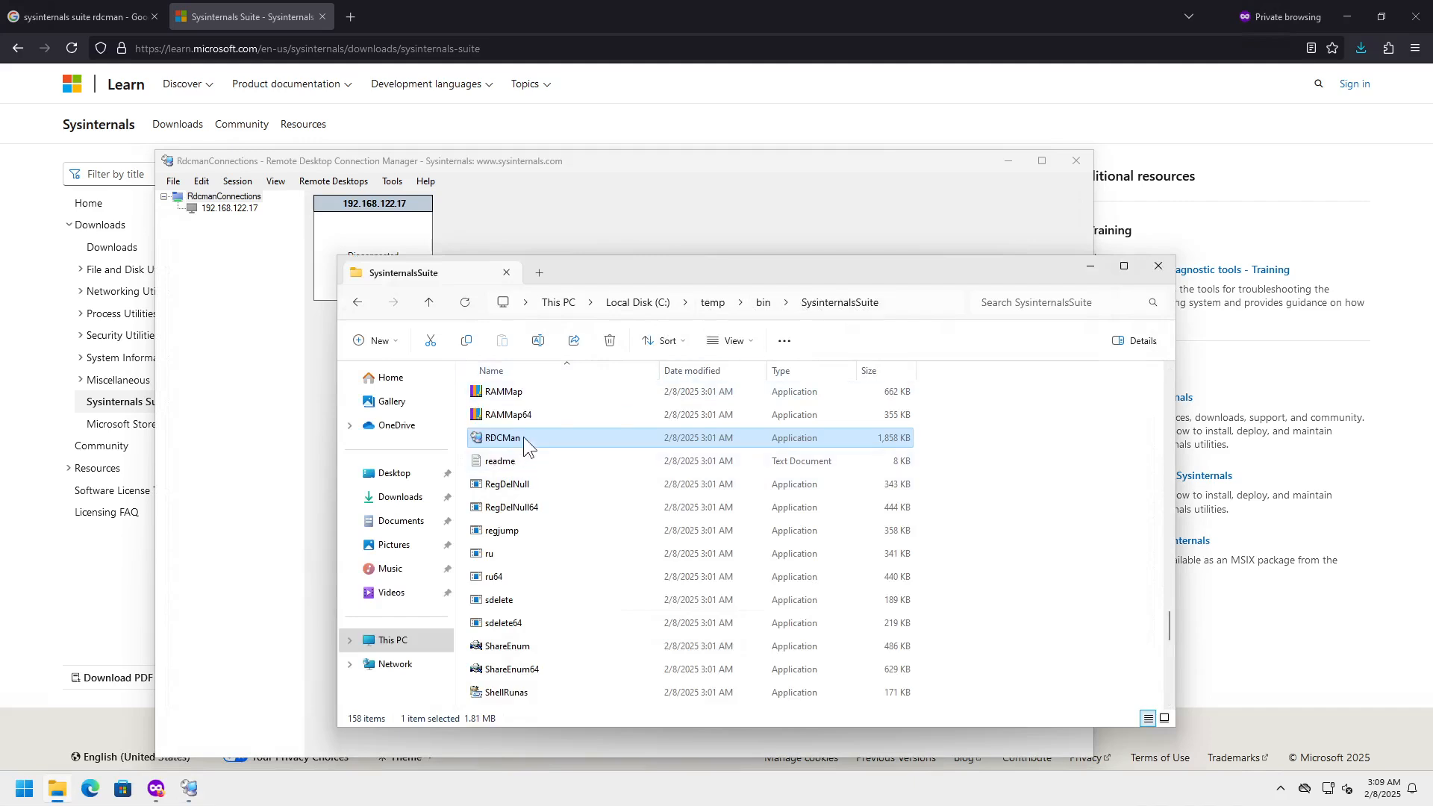
# - Tick 192.168.122.17 in the Connect Servers list and connect to it
pyautogui.click(509, 162)
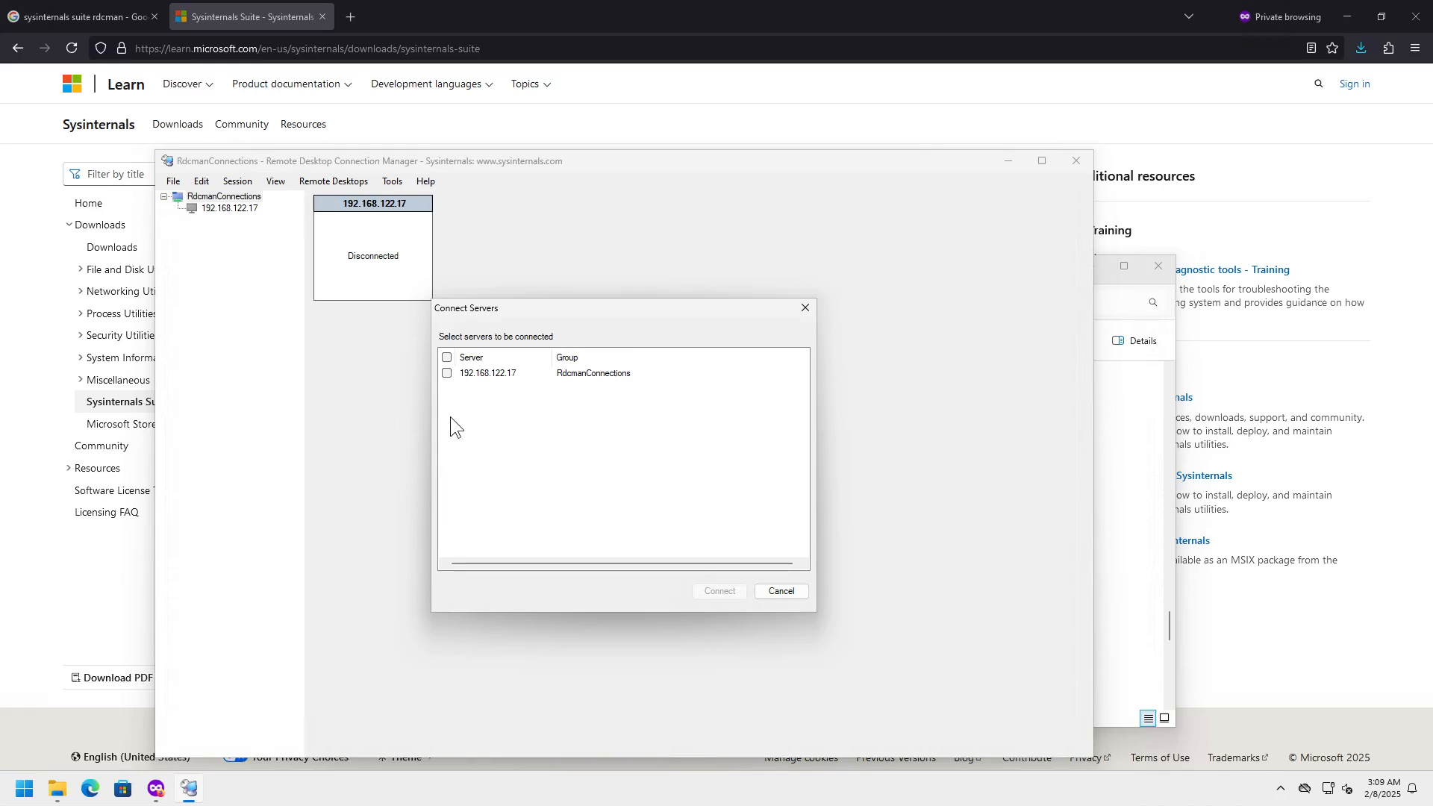
pyautogui.click(447, 358)
pyautogui.click(446, 373)
pyautogui.click(446, 373)
pyautogui.click(719, 590)
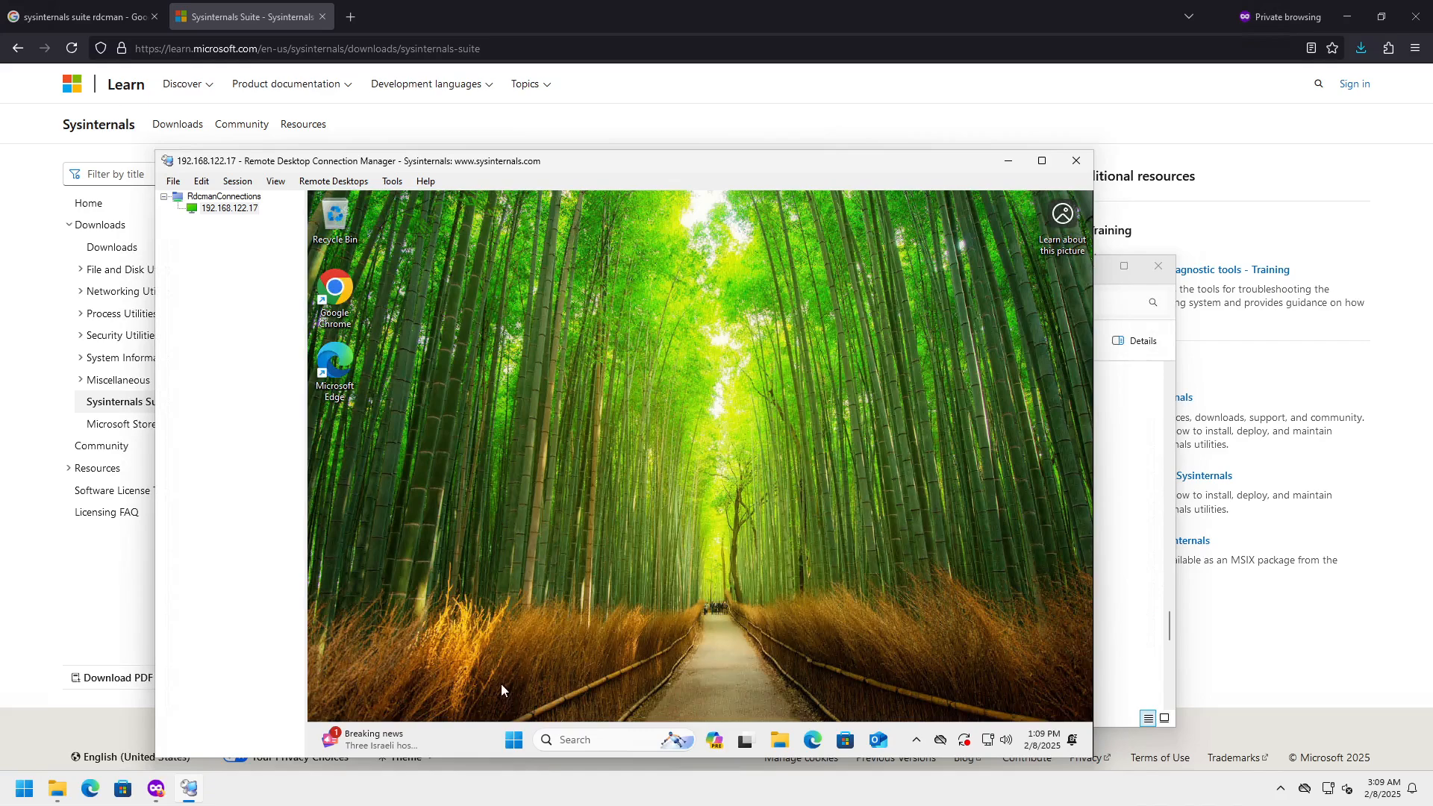
# - Toggle the remote Start menu, then snap the RDCMan window to the left half of the screen
pyautogui.click(514, 740)
pyautogui.click(513, 746)
pyautogui.click(513, 746)
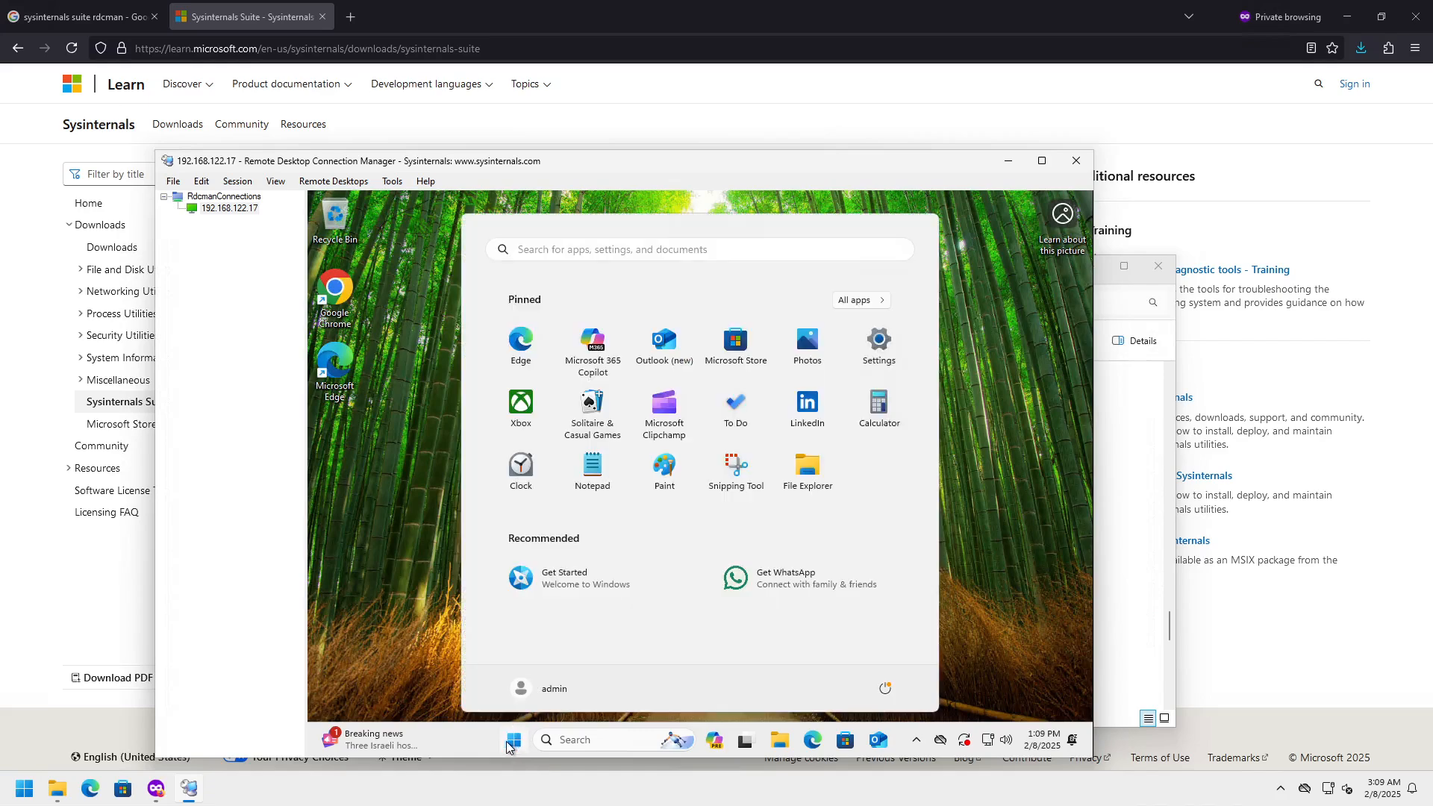
pyautogui.click(513, 746)
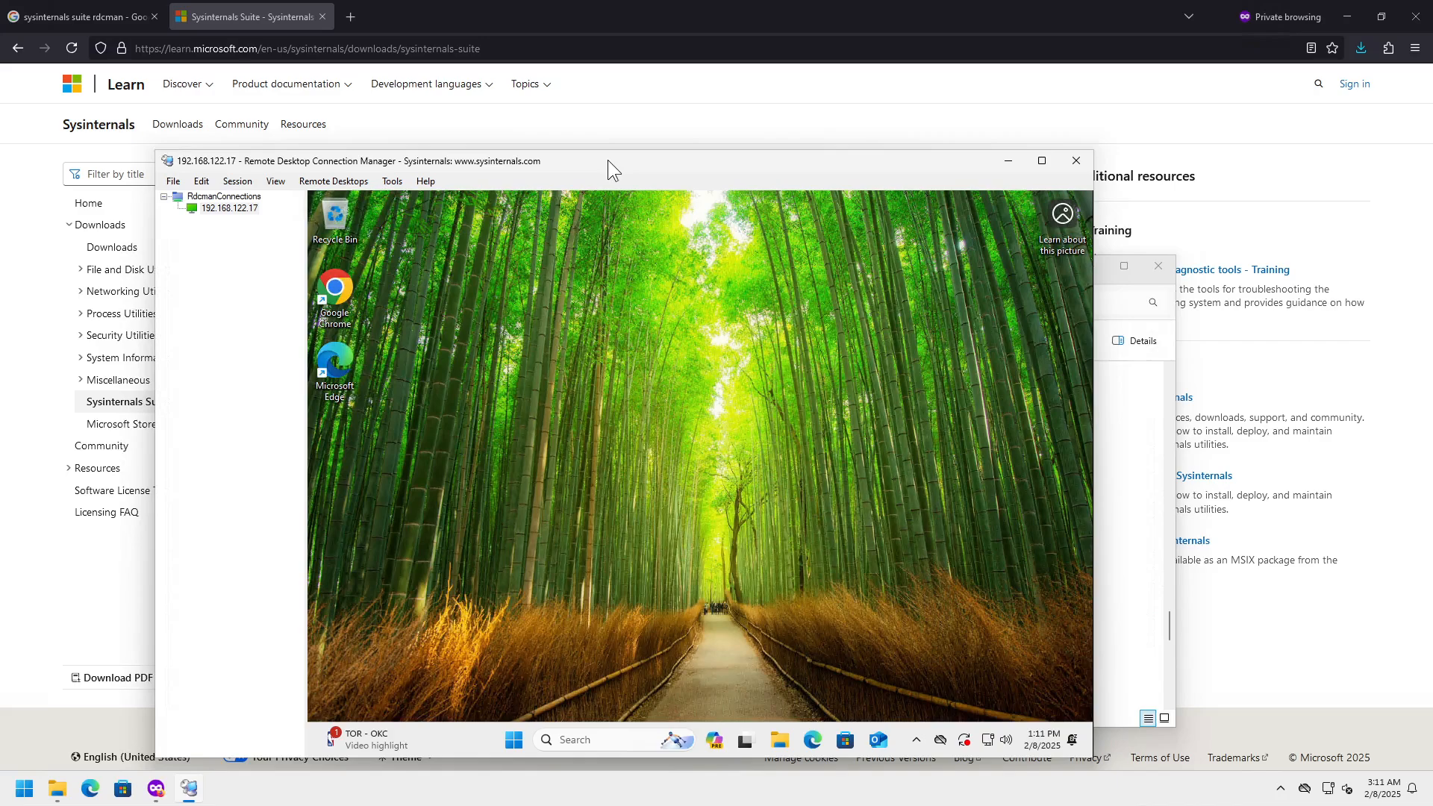
pyautogui.moveTo(607, 160); pyautogui.dragTo(2, 218)
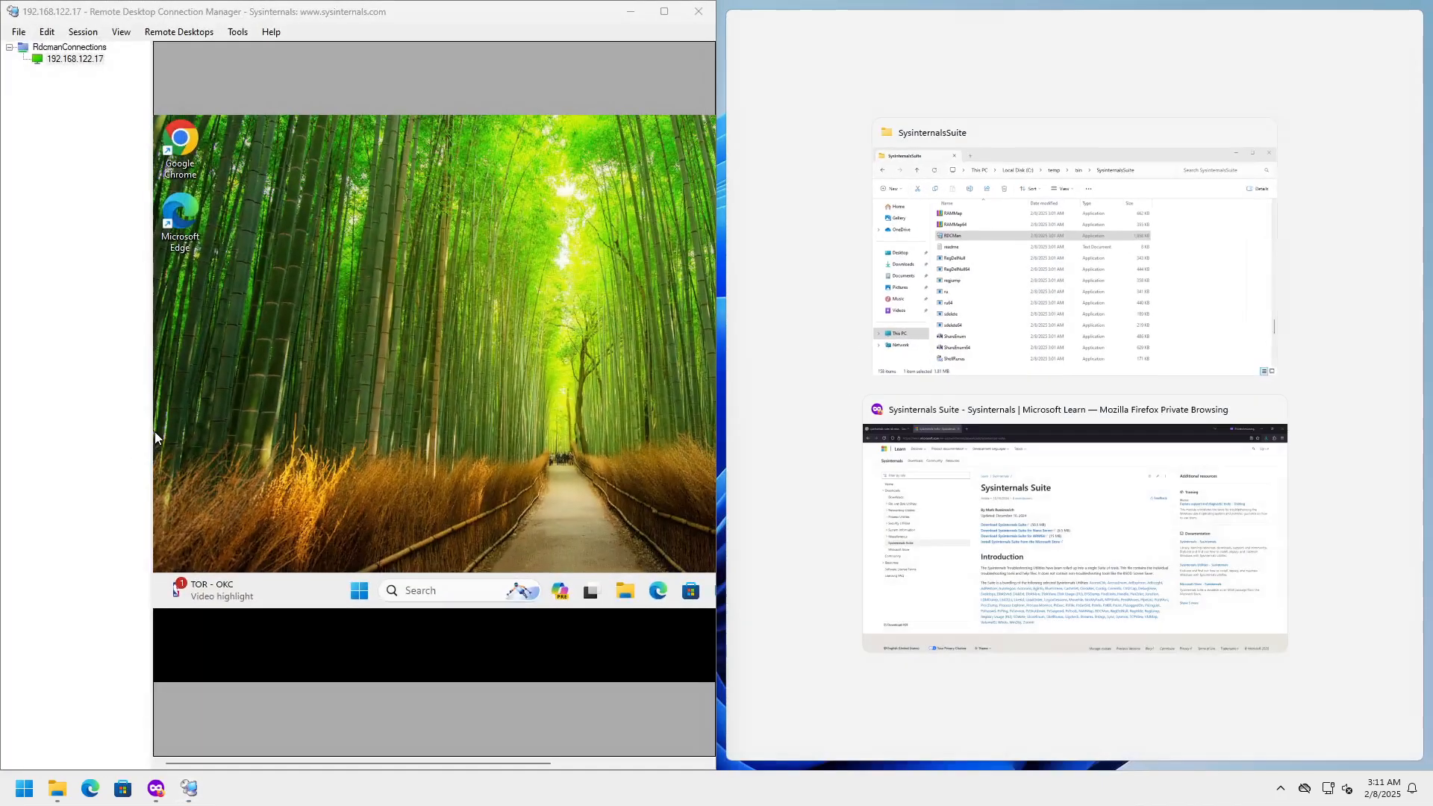
# - Hide the server tree through the View menu so only the session shows
pyautogui.click(116, 36)
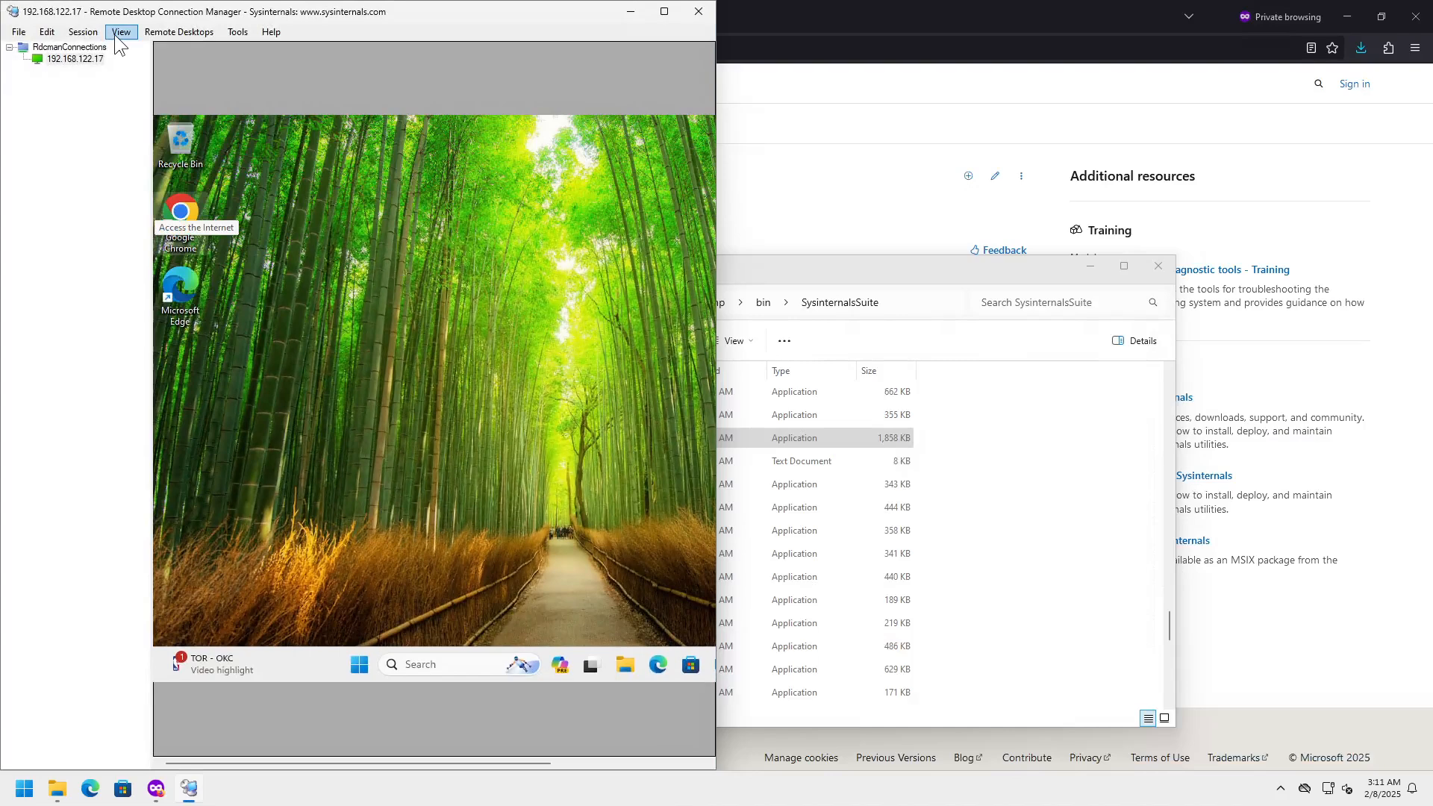
pyautogui.click(119, 33)
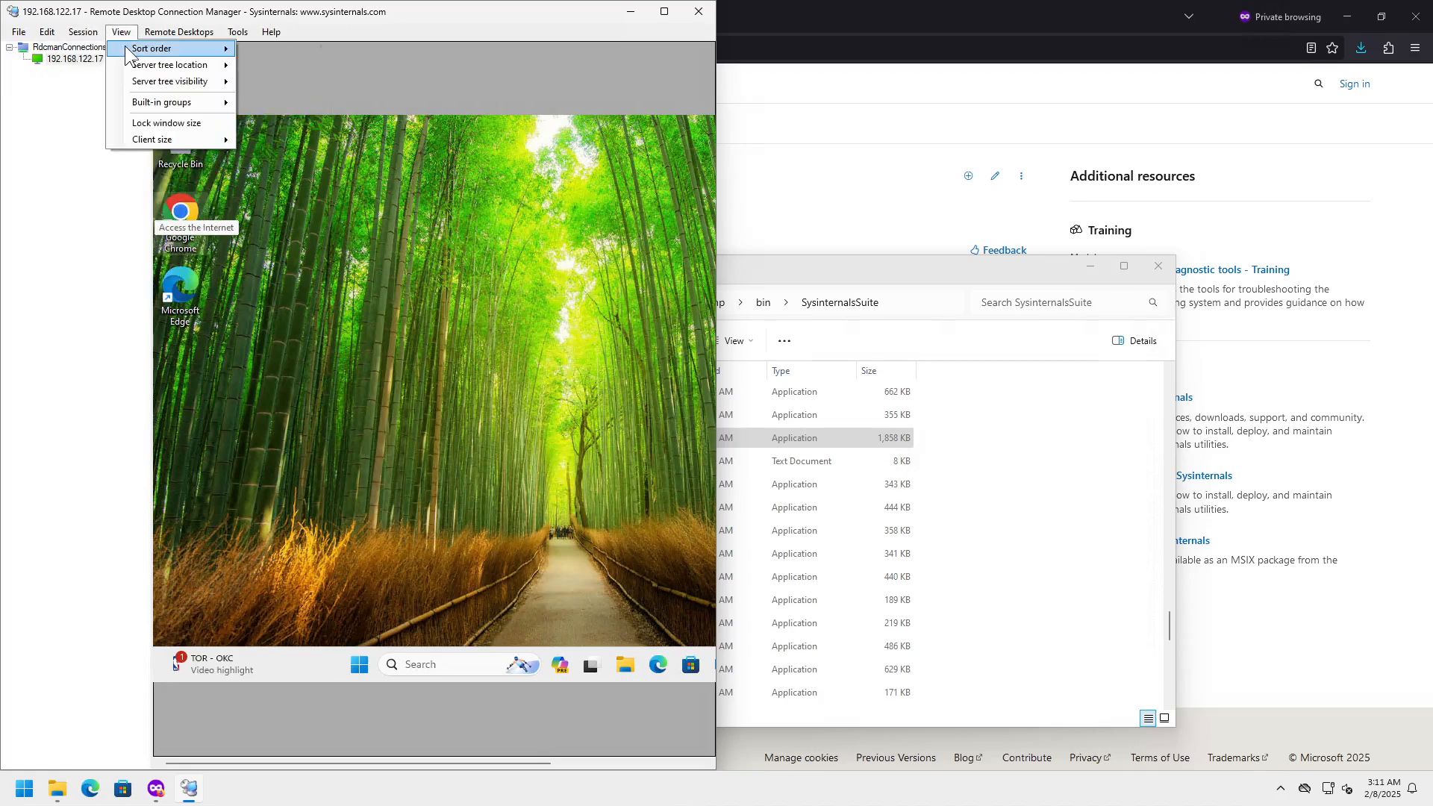
pyautogui.moveTo(126, 50)
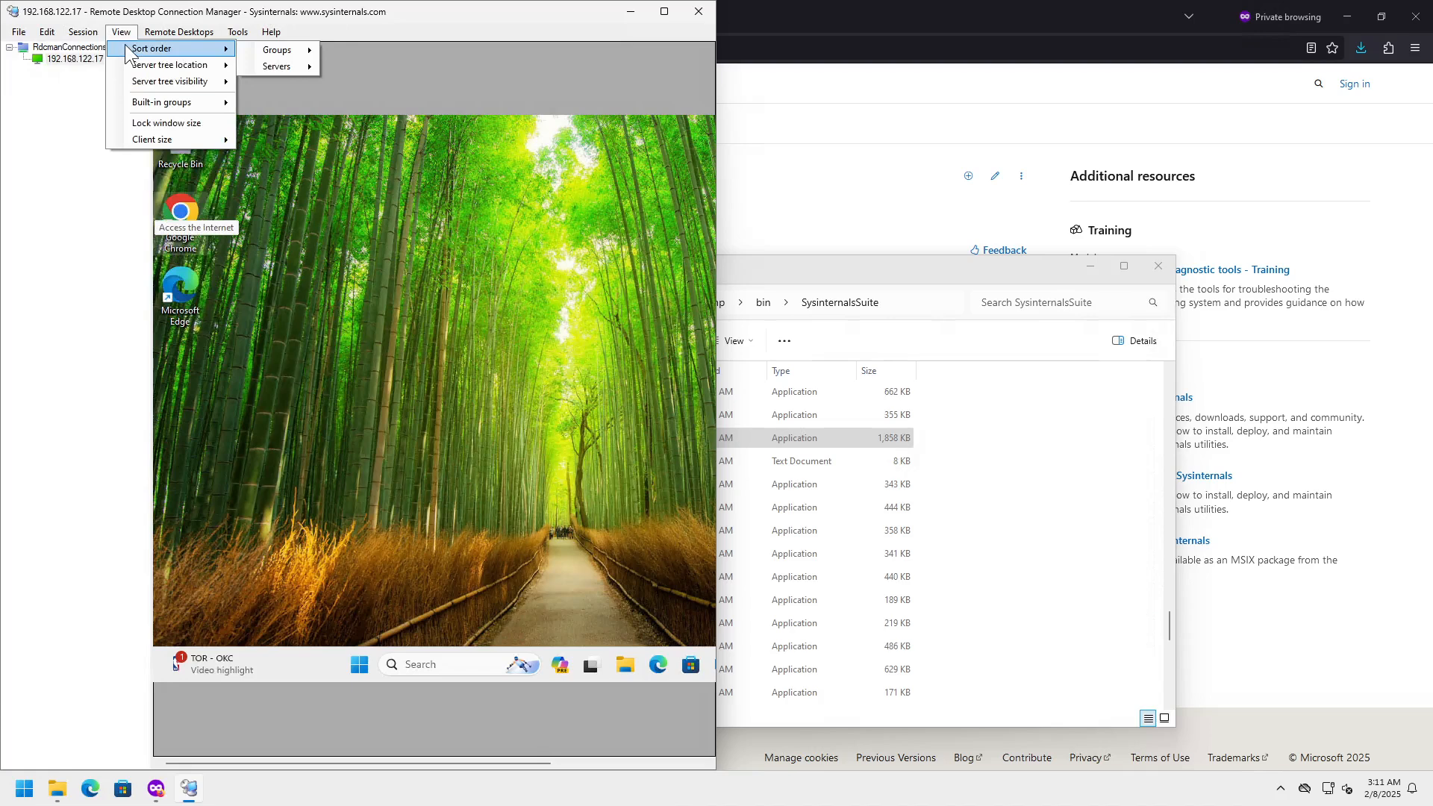
pyautogui.moveTo(151, 82)
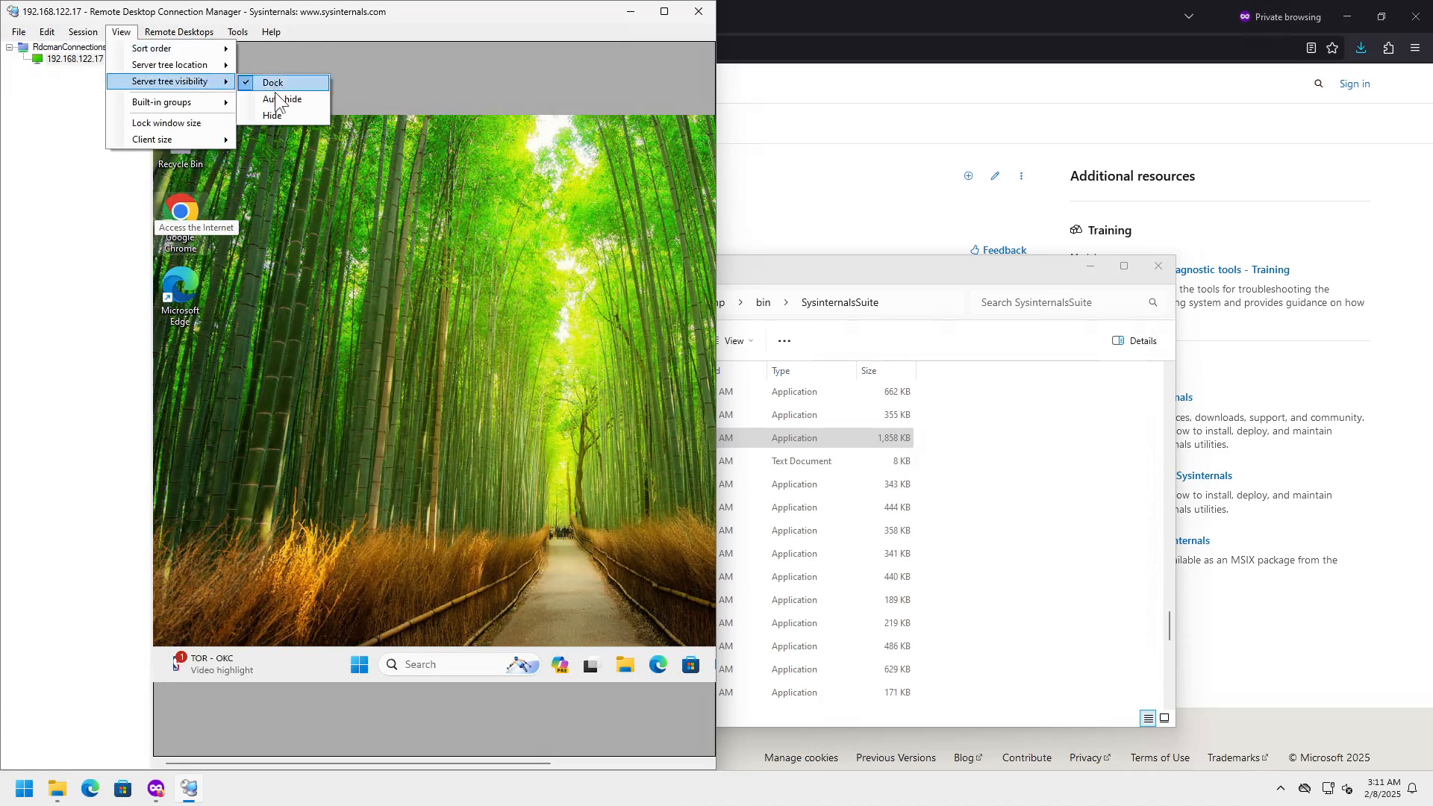
pyautogui.click(271, 115)
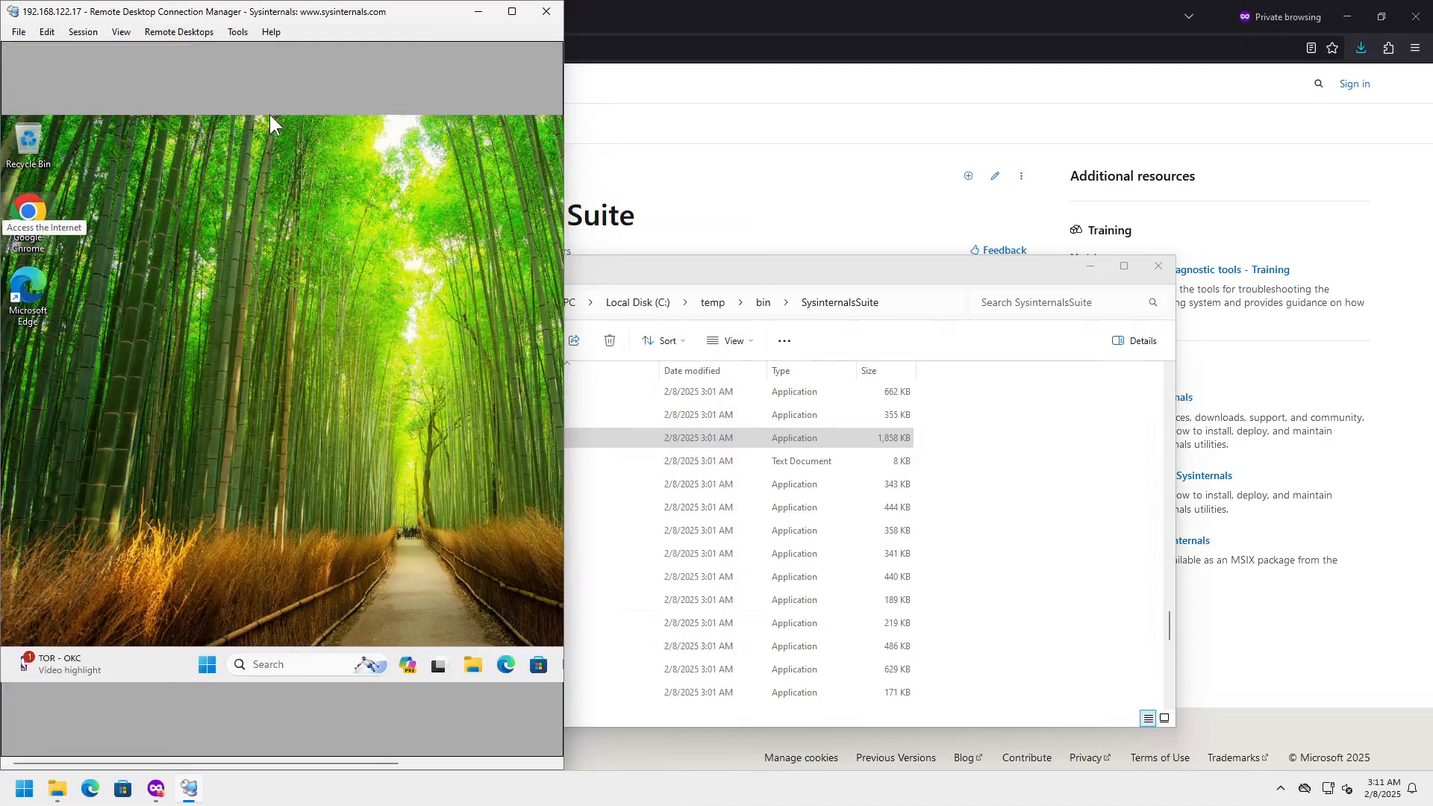
# - Snap the session window to the left half and choose Session > Reconnect
pyautogui.moveTo(339, 13); pyautogui.dragTo(2, 224)
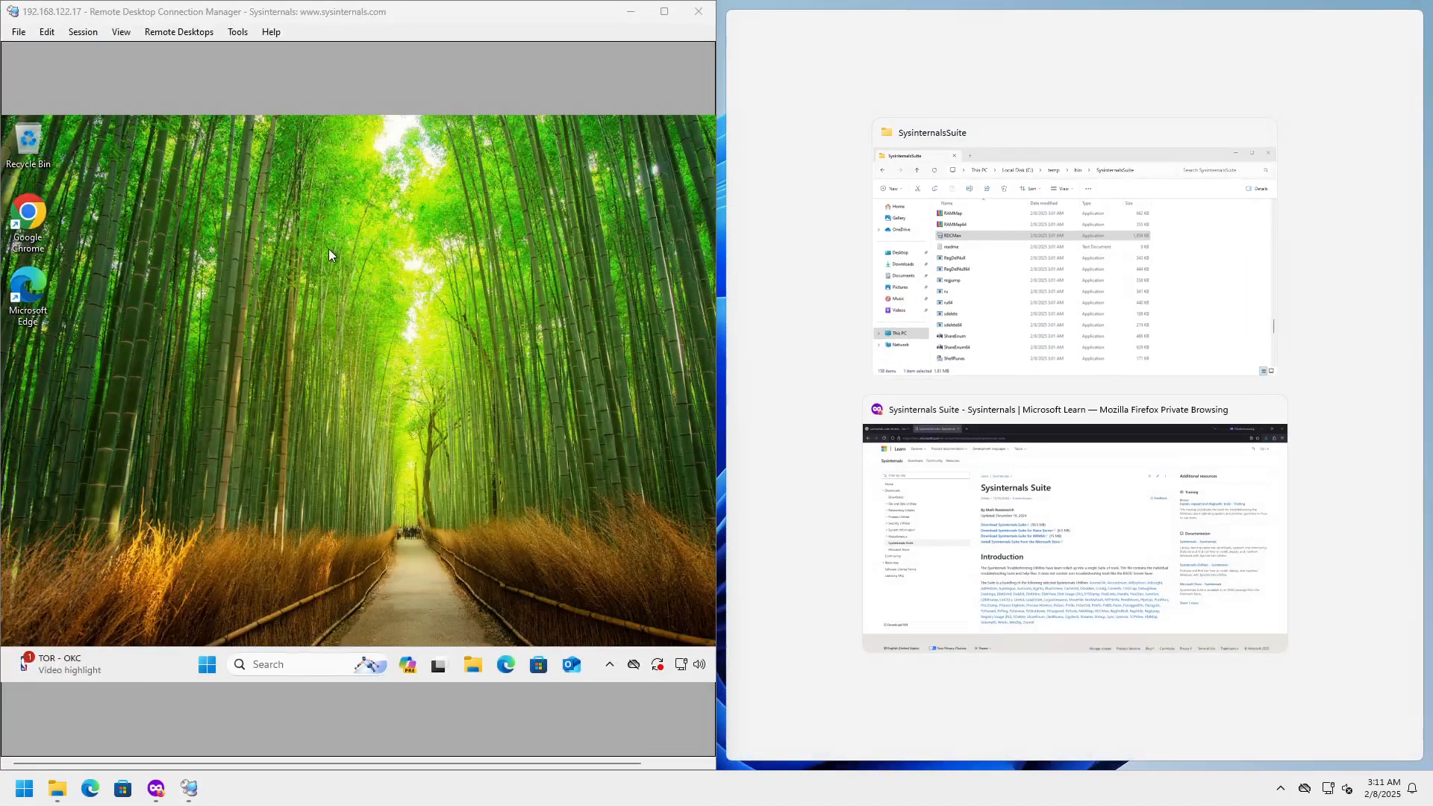
pyautogui.click(172, 34)
pyautogui.click(173, 35)
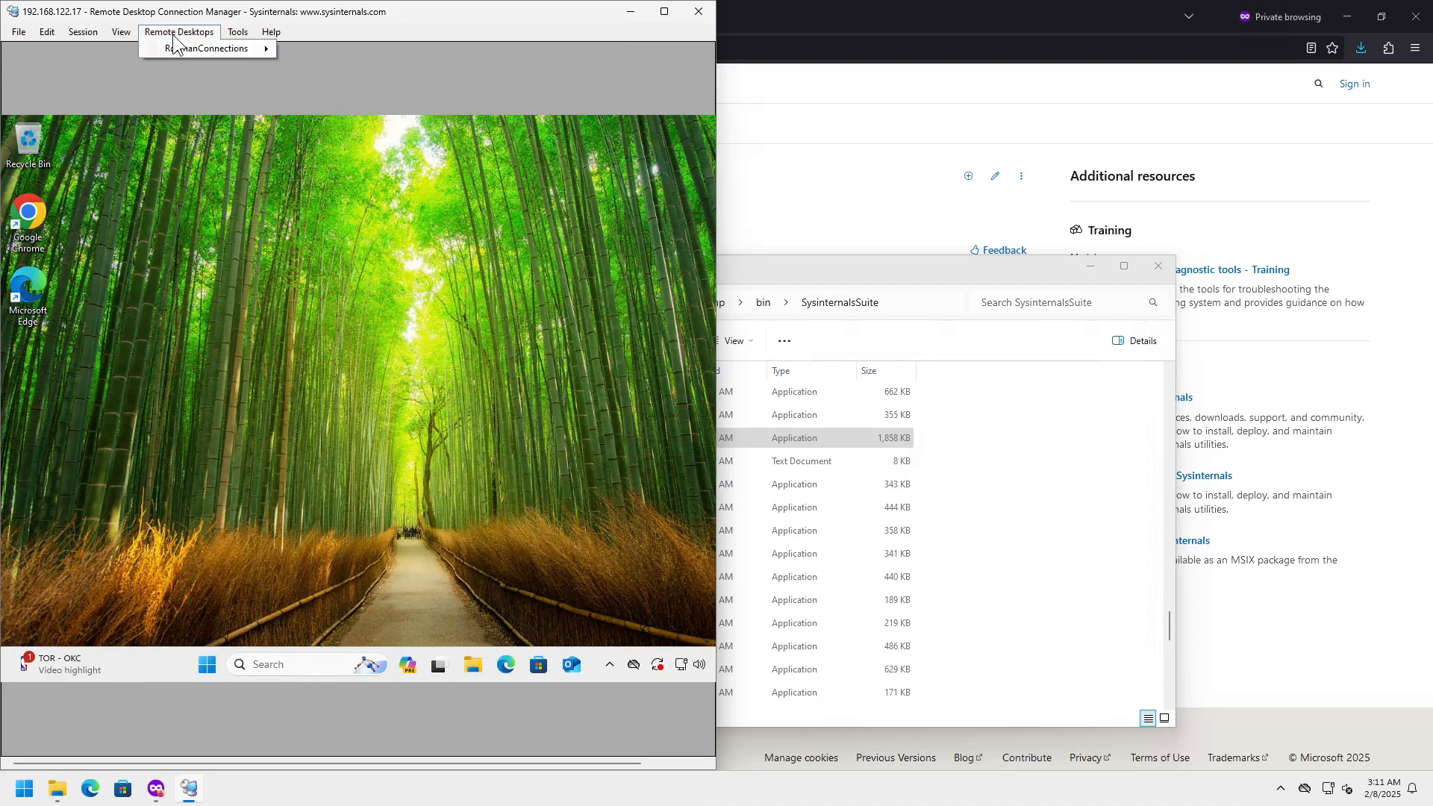
pyautogui.moveTo(125, 35)
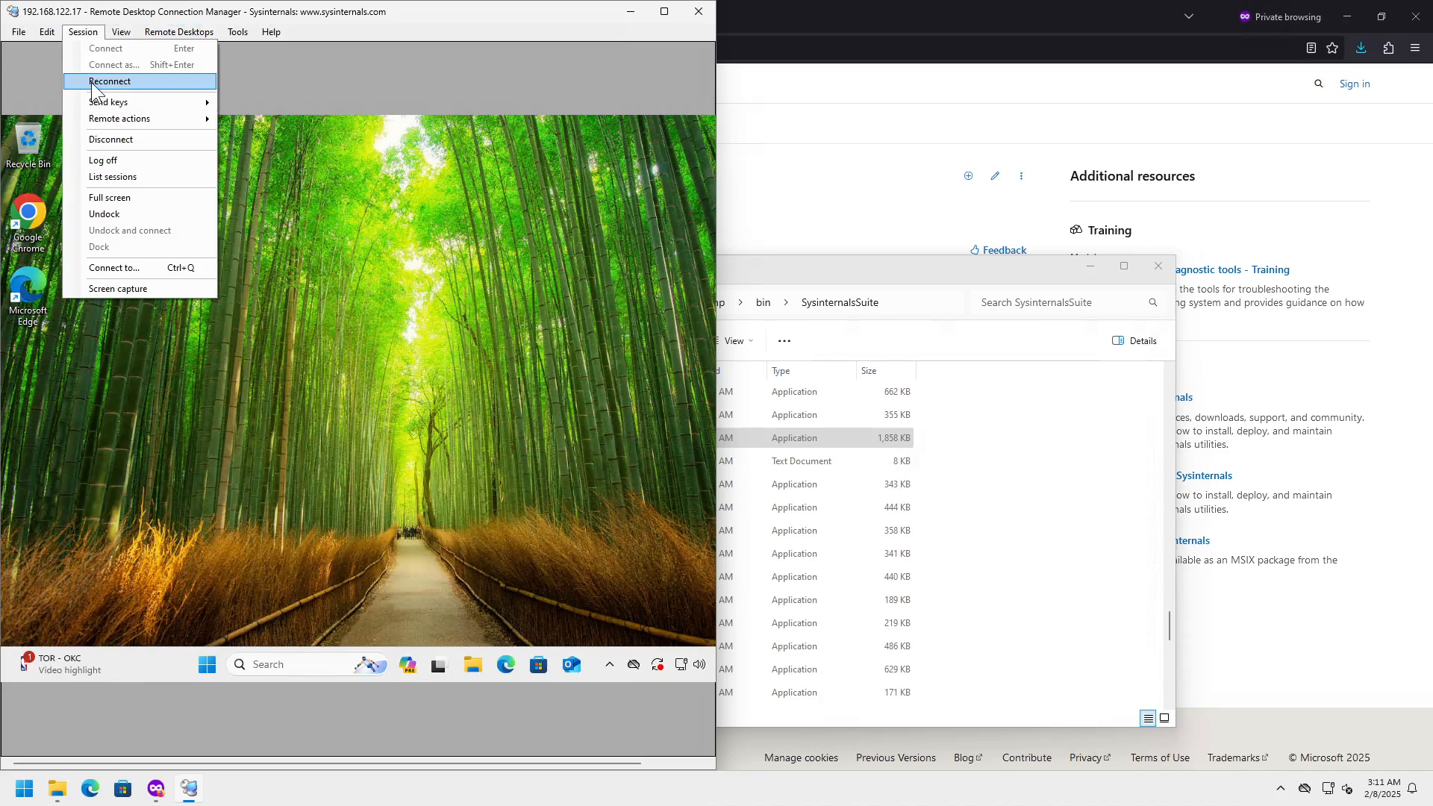
pyautogui.click(83, 30)
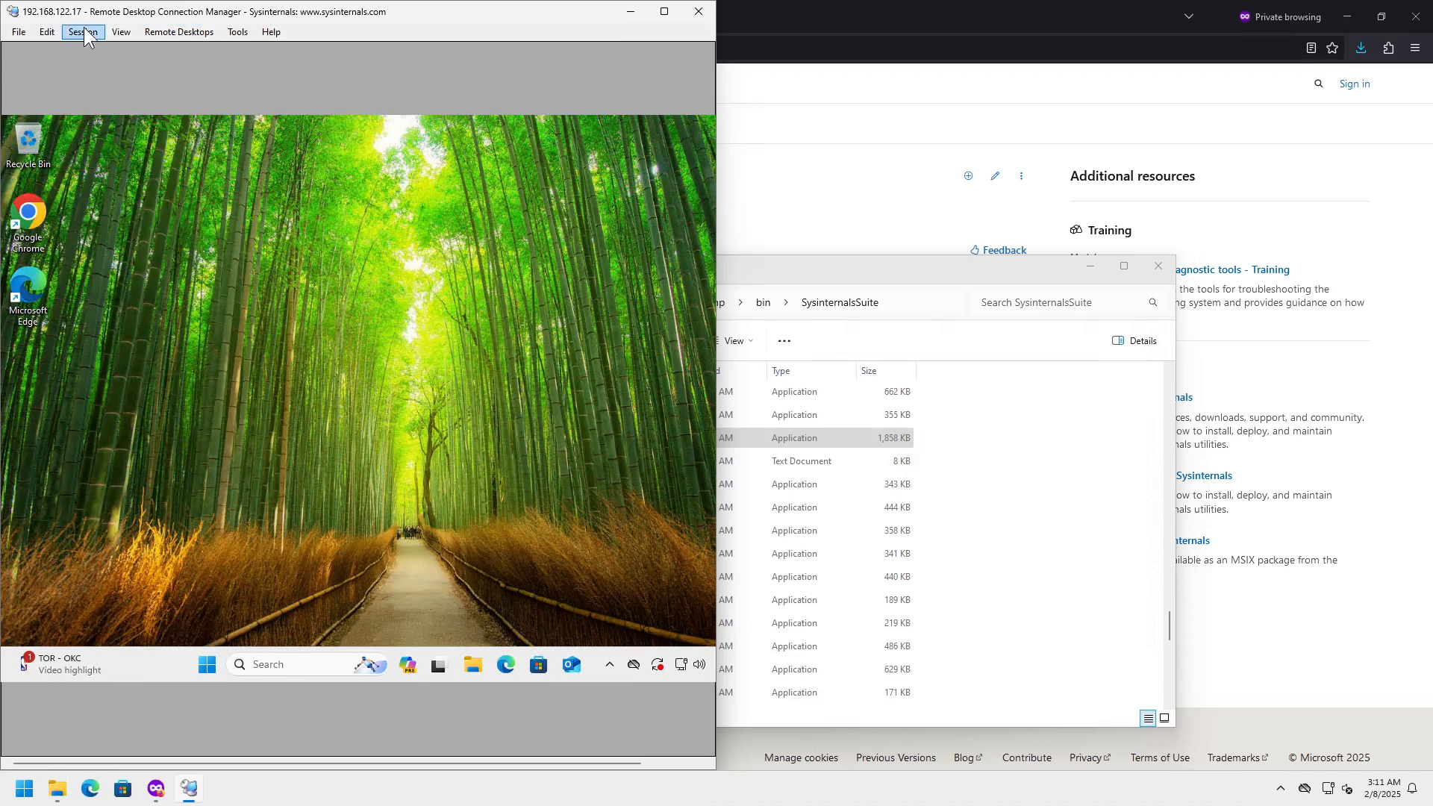
pyautogui.click(83, 30)
# - Reconnect to fit the half-screen window, review remote Display settings, then switch to Firefox
pyautogui.click(92, 81)
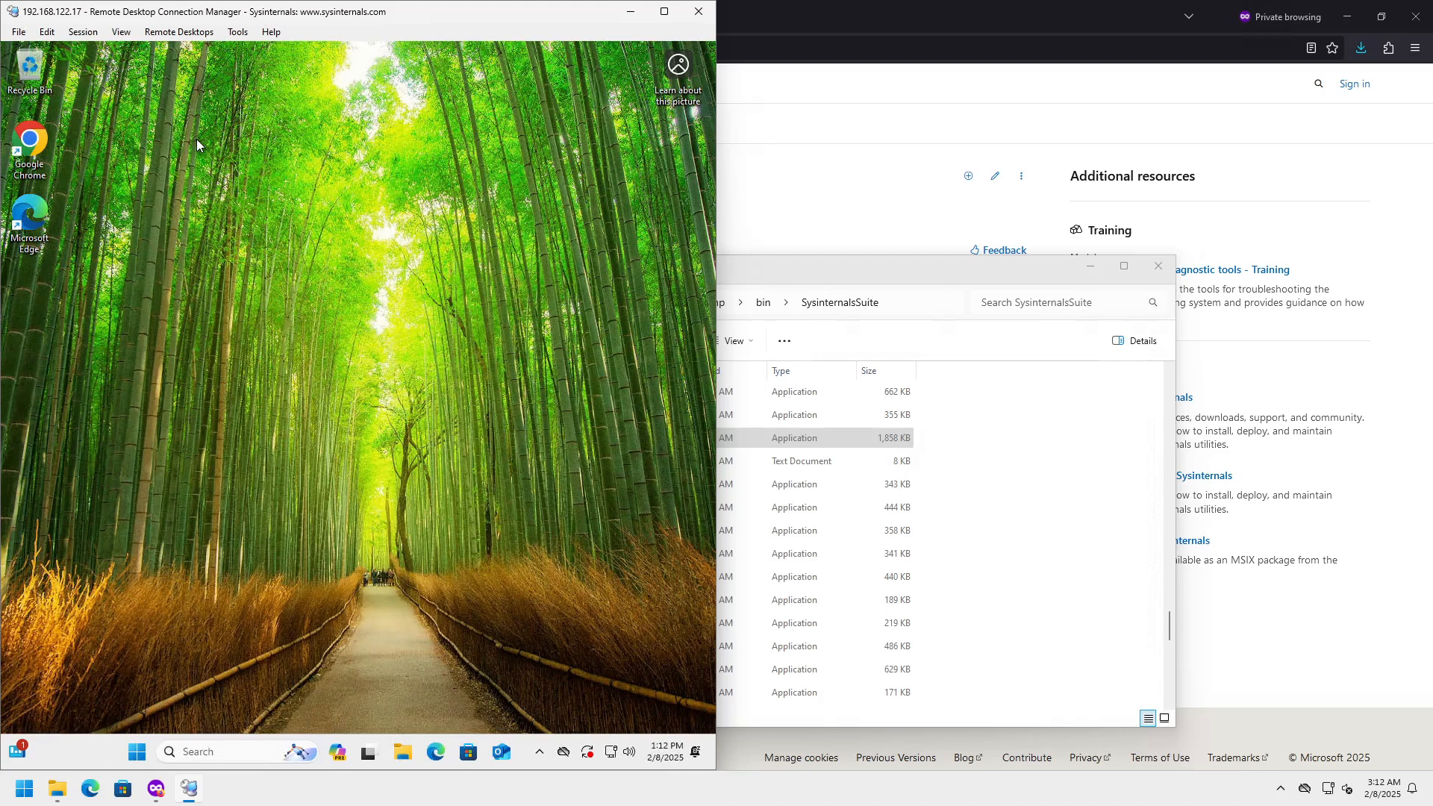
pyautogui.rightClick(228, 278)
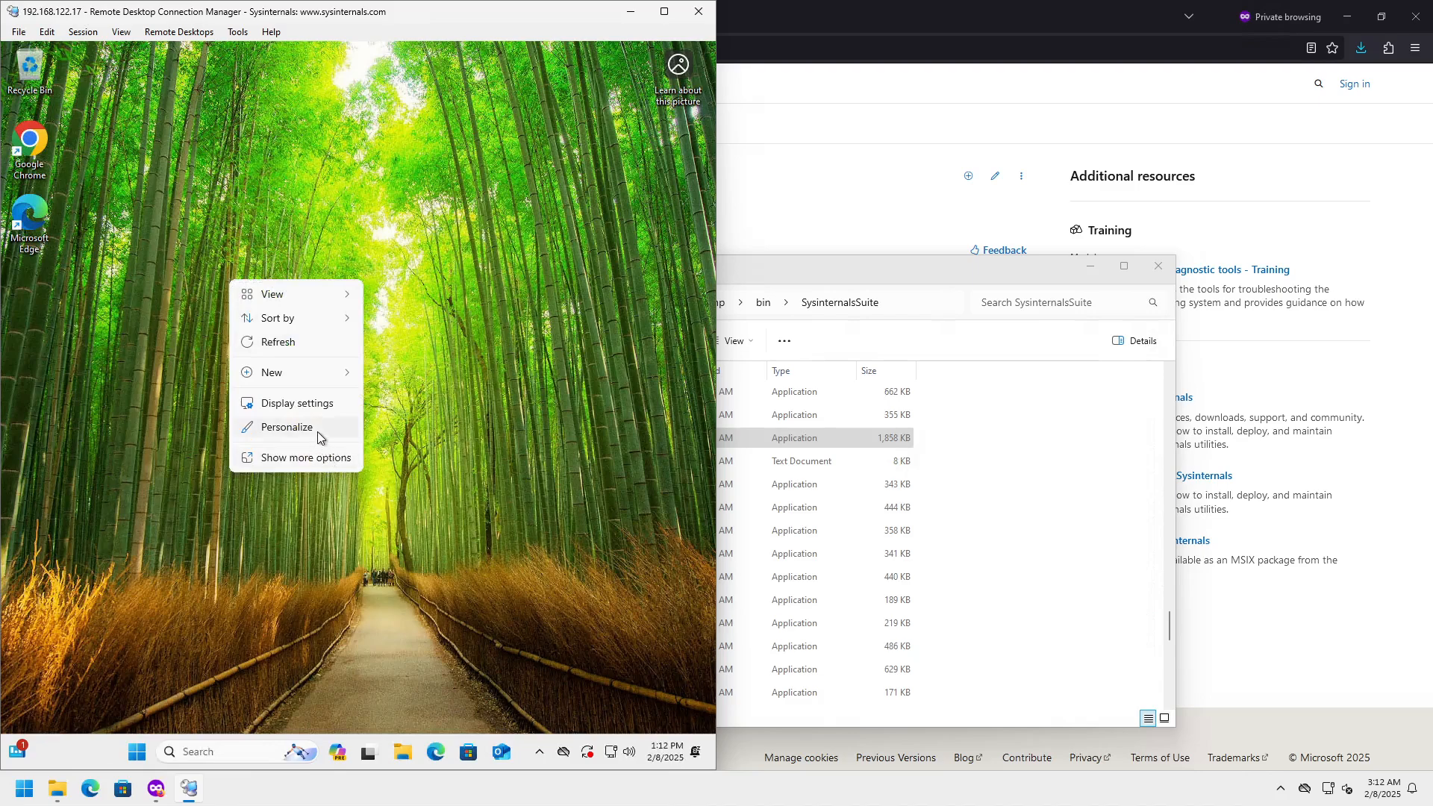
pyautogui.click(321, 405)
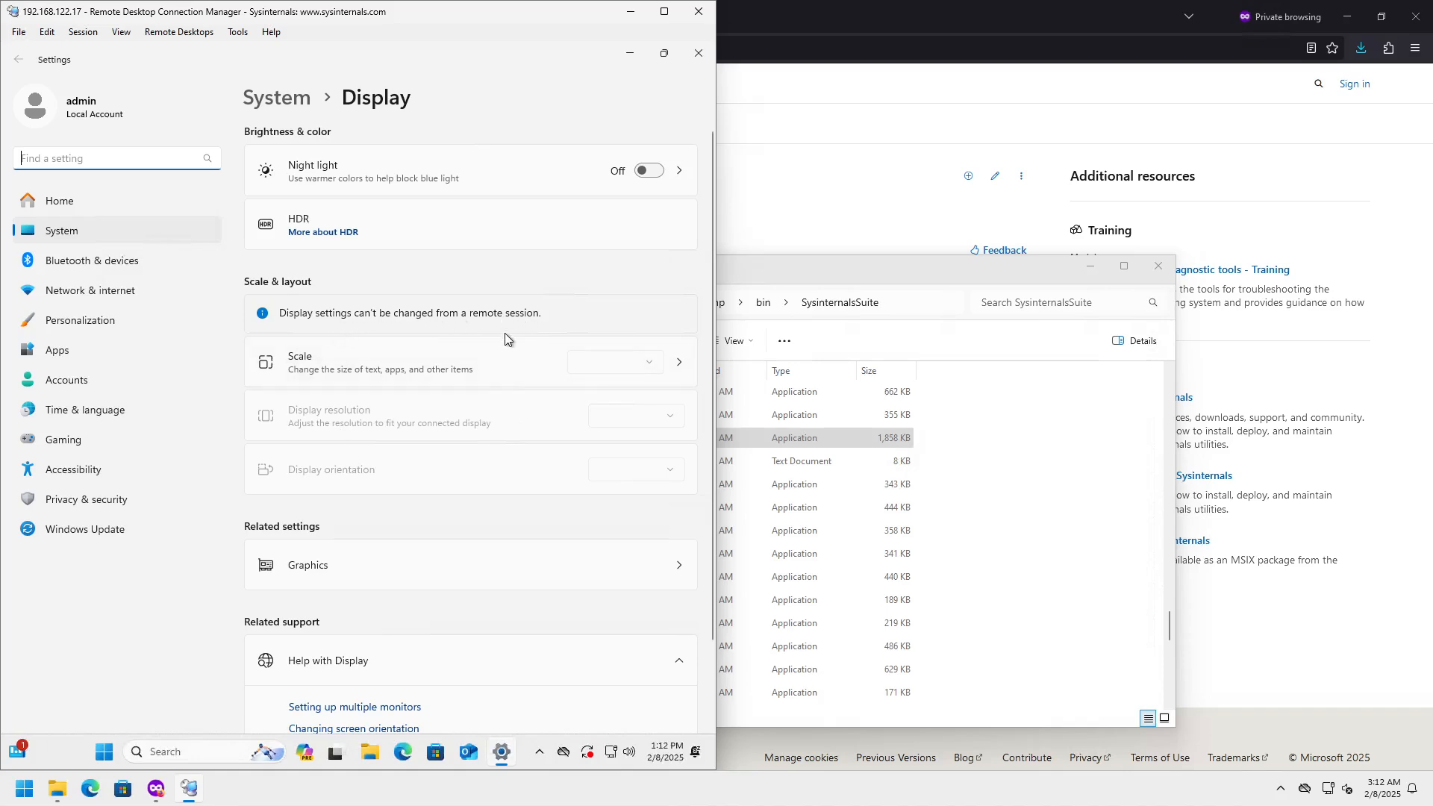
pyautogui.scroll(-2, 506, 338)
pyautogui.scroll(-1, 506, 341)
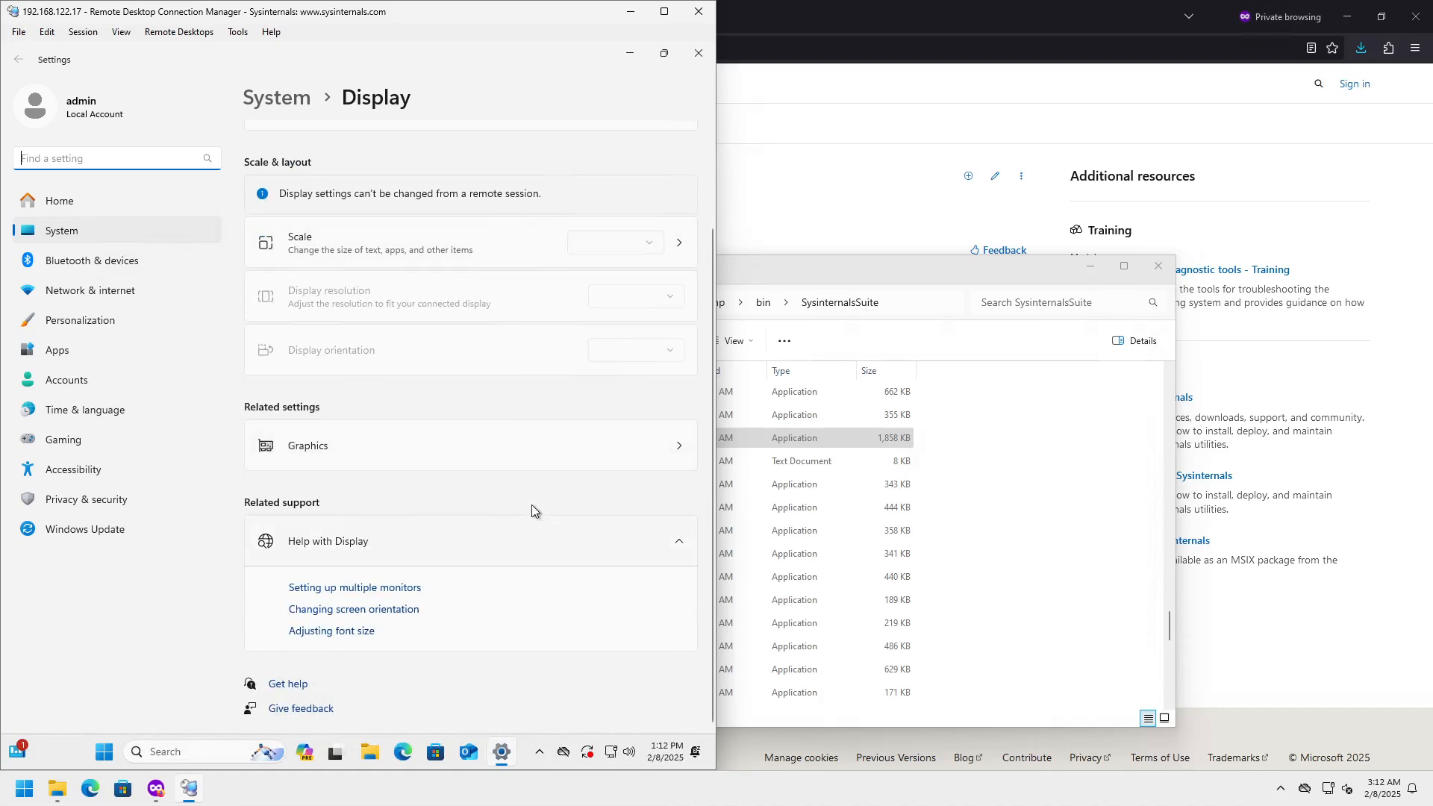
pyautogui.click(698, 53)
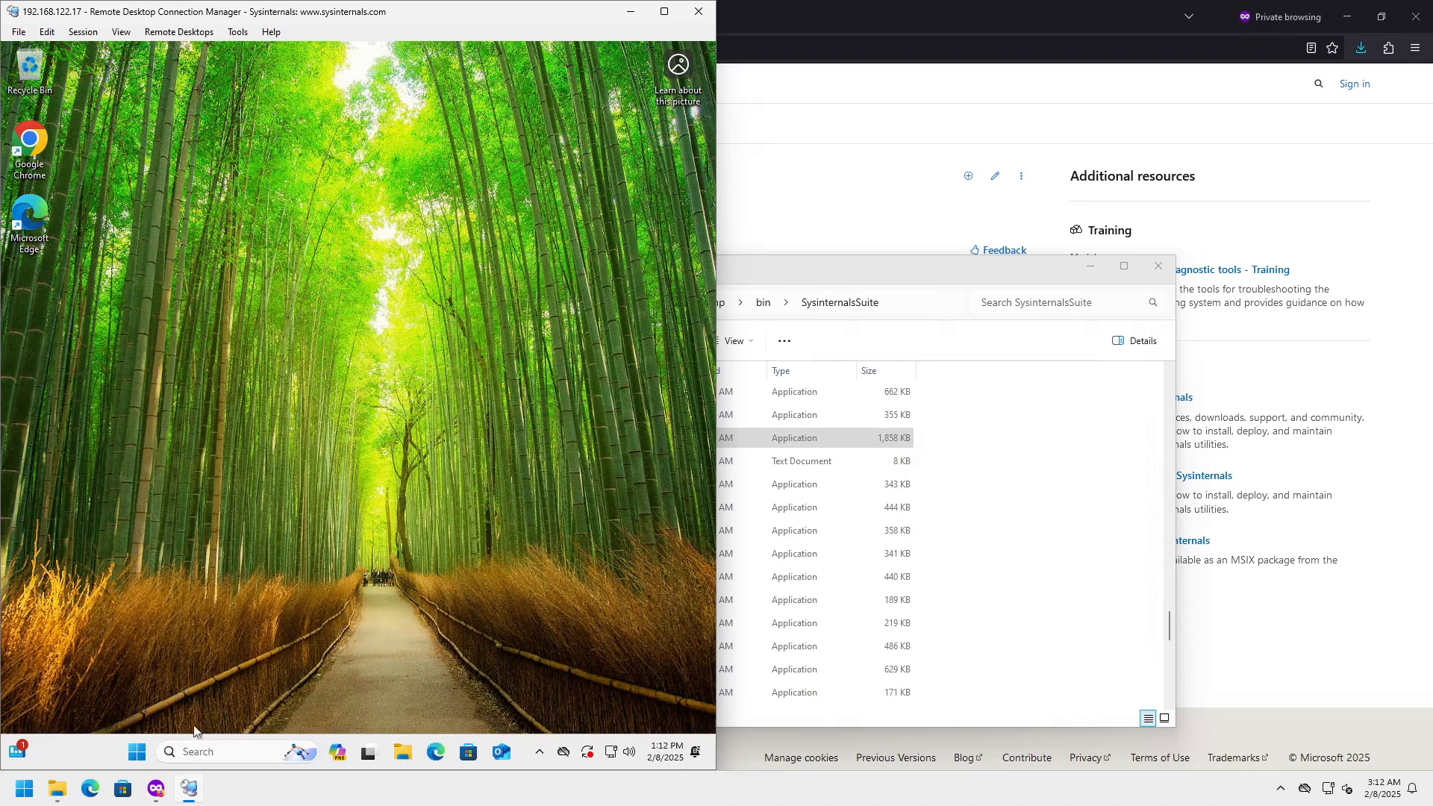
pyautogui.click(155, 789)
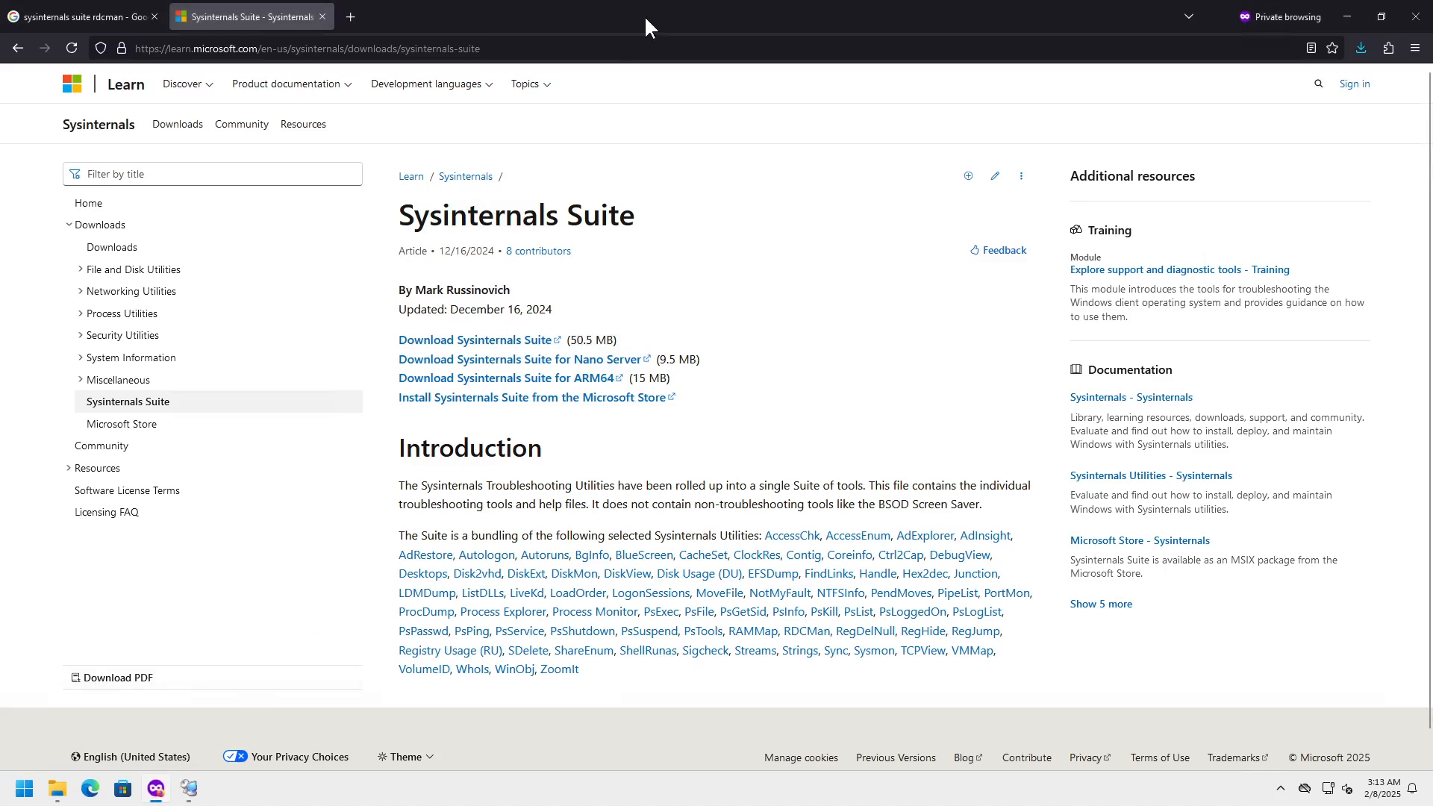
# - Snap Firefox to the right half and launch Notepad in the remote session
pyautogui.moveTo(643, 15); pyautogui.dragTo(1431, 284)
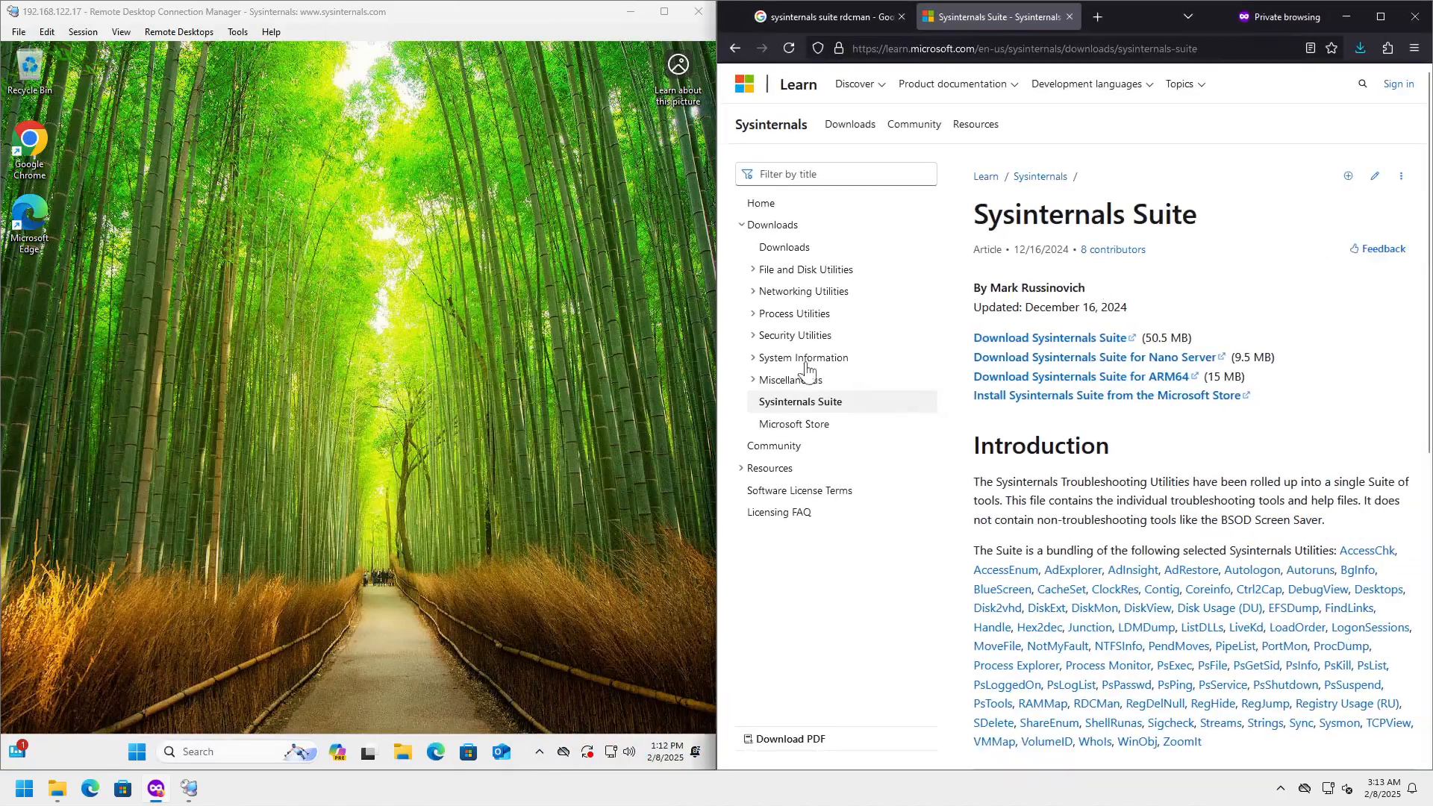
pyautogui.click(137, 752)
pyautogui.write('notepad')
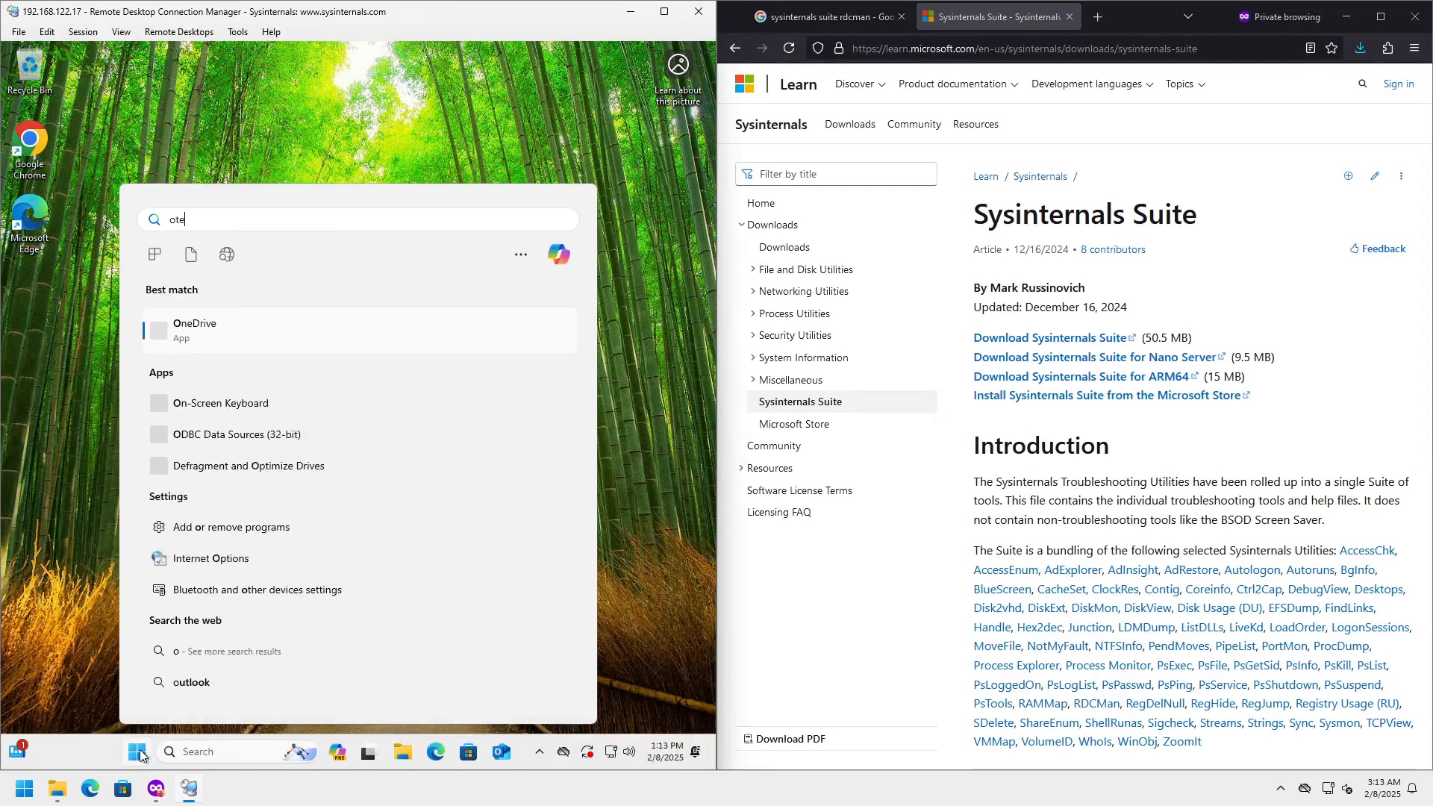
pyautogui.press('Return')
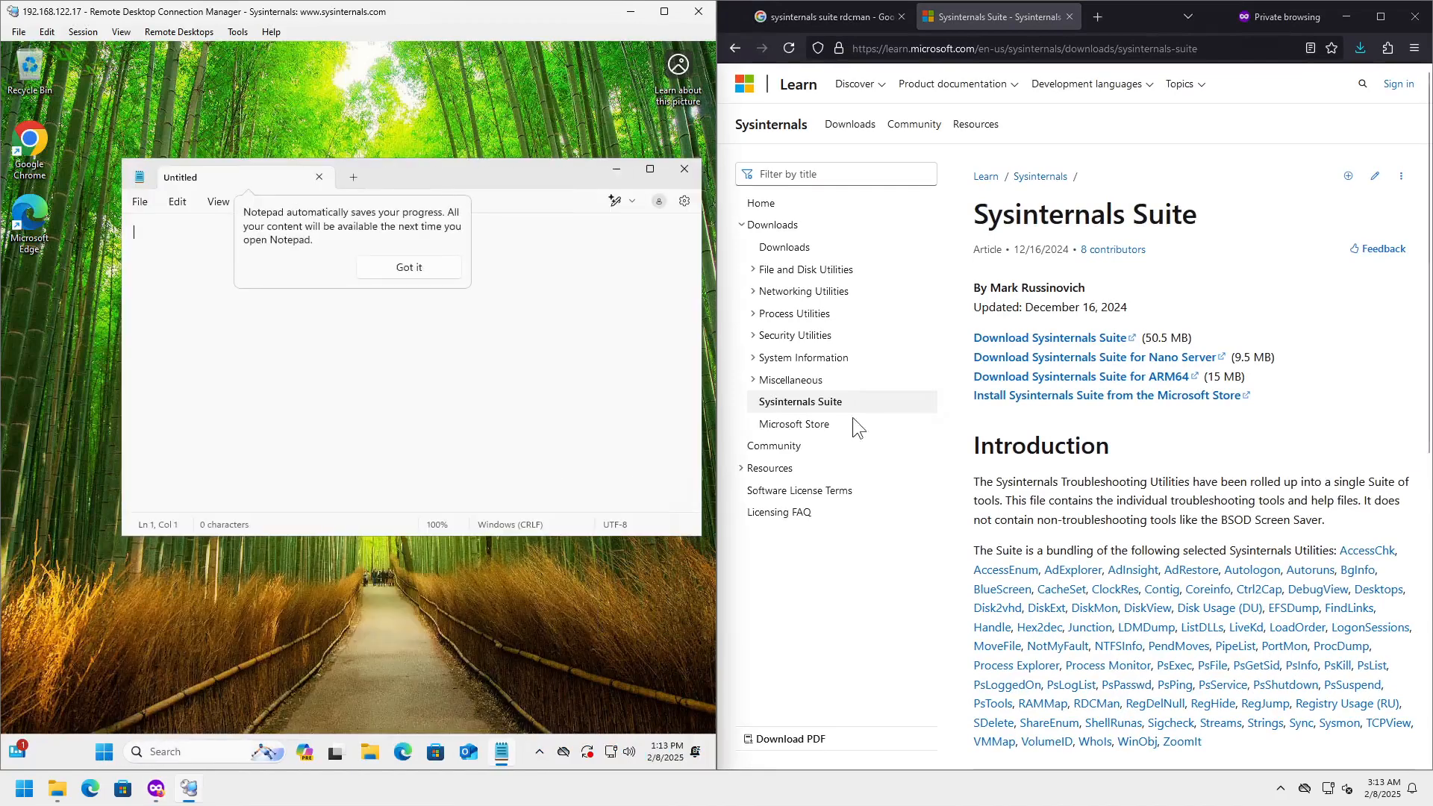
# - Copy the Introduction text from the web page and paste it into the remote Notepad
pyautogui.moveTo(993, 445); pyautogui.dragTo(1083, 520)
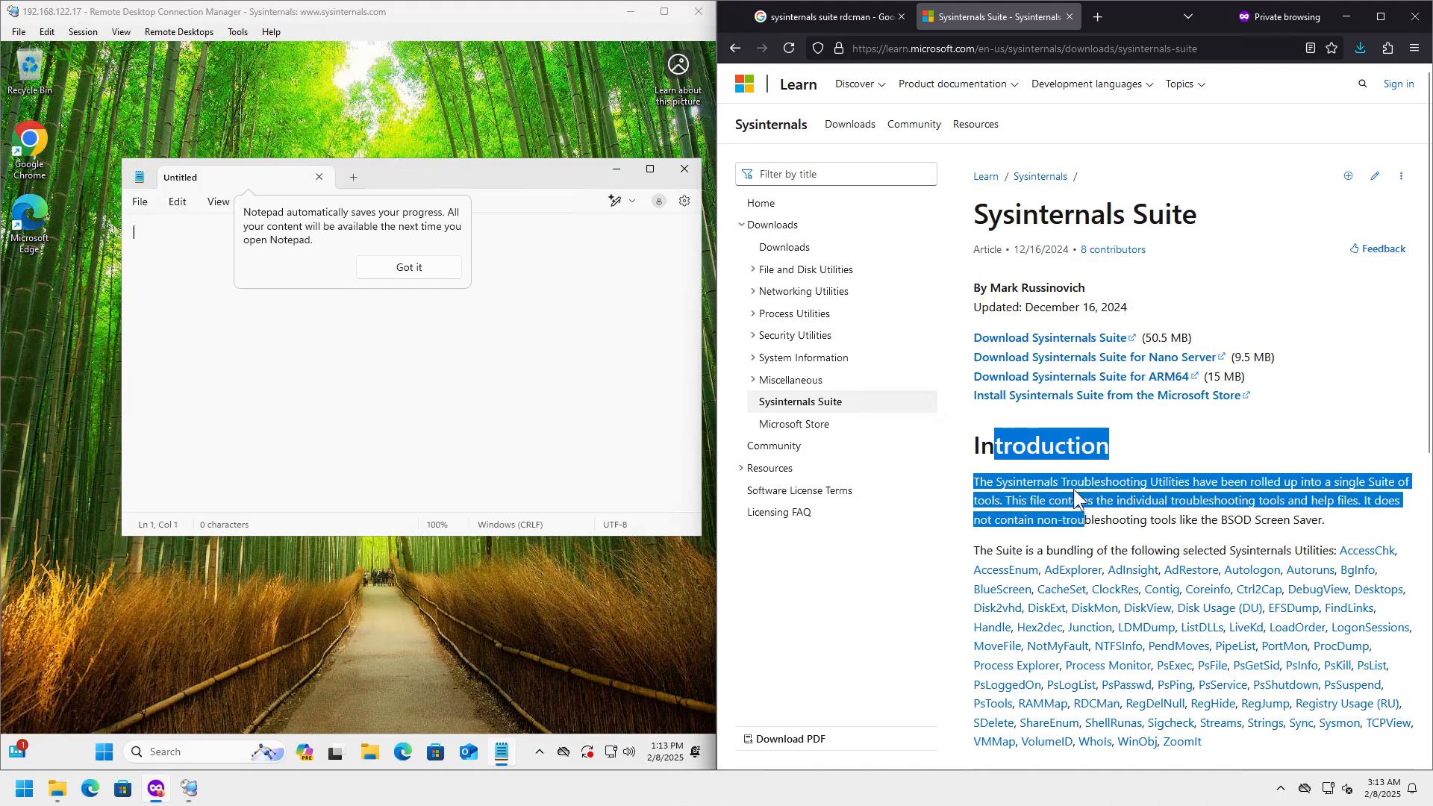
pyautogui.rightClick(1073, 490)
pyautogui.click(1094, 501)
pyautogui.click(409, 267)
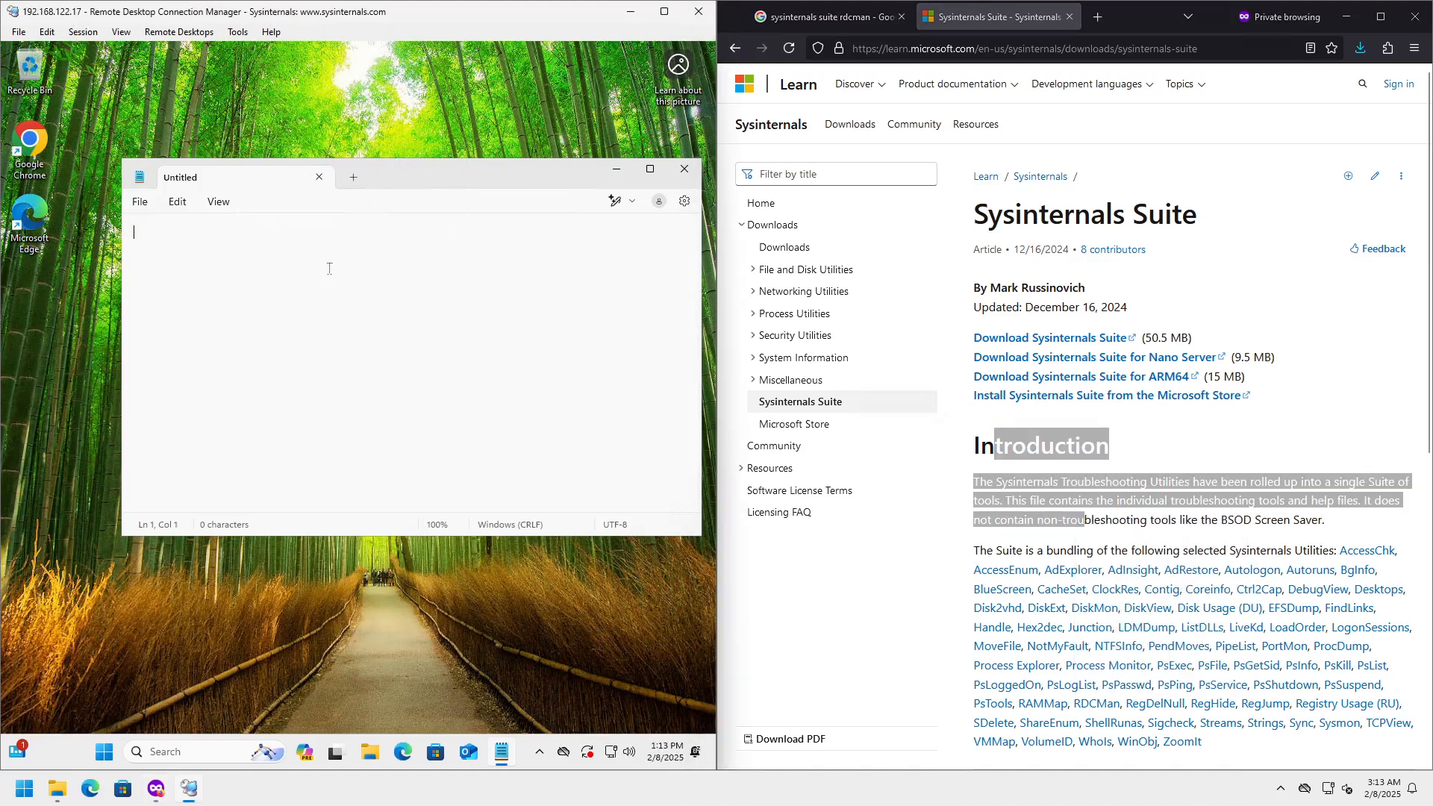
pyautogui.rightClick(337, 276)
pyautogui.click(385, 377)
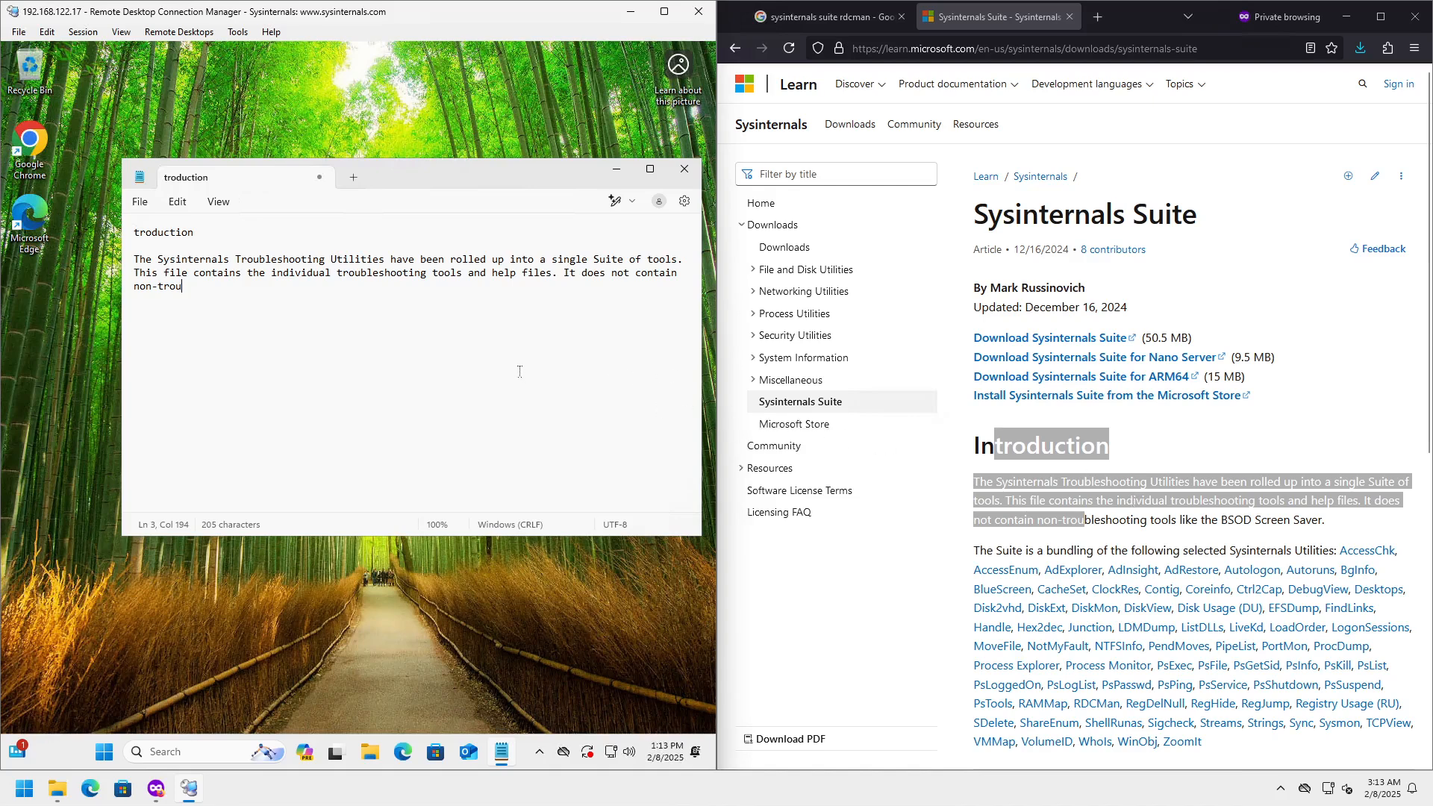
# - Cut a fragment from Notepad, paste it into a new Firefox tab, then close that tab
pyautogui.moveTo(296, 259); pyautogui.dragTo(403, 261)
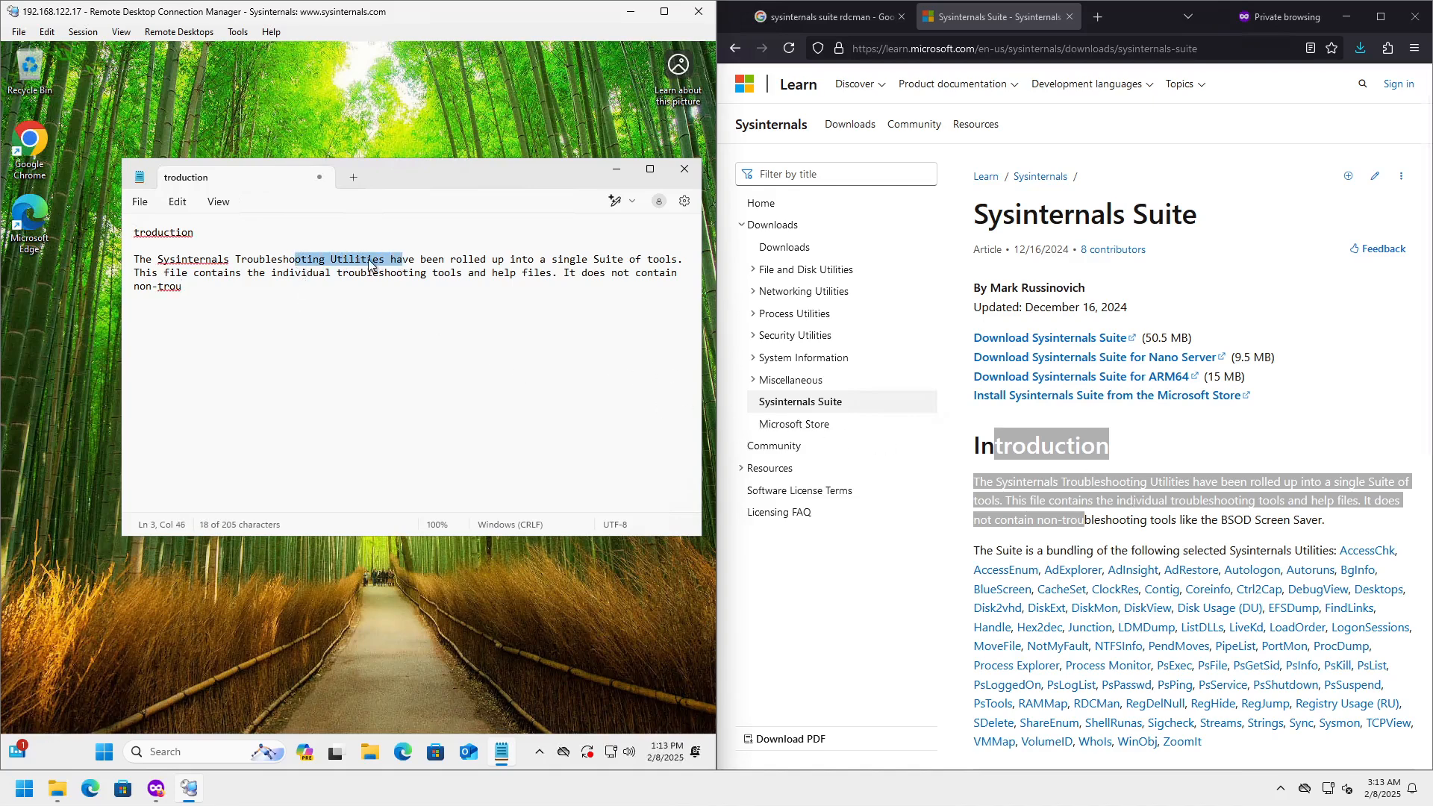
pyautogui.rightClick(375, 265)
pyautogui.click(419, 305)
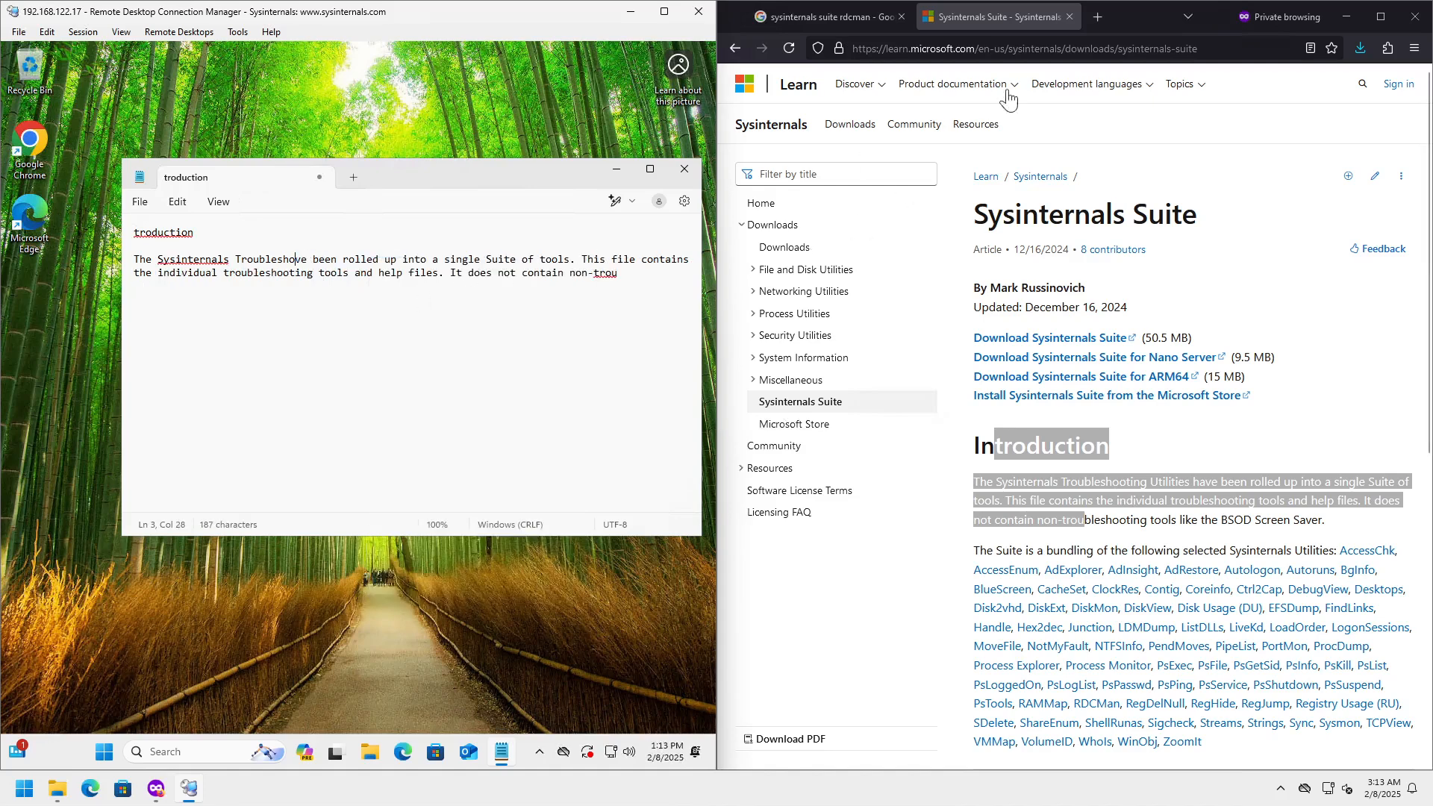
pyautogui.click(1225, 441)
pyautogui.hotkey('ctrl', 't')
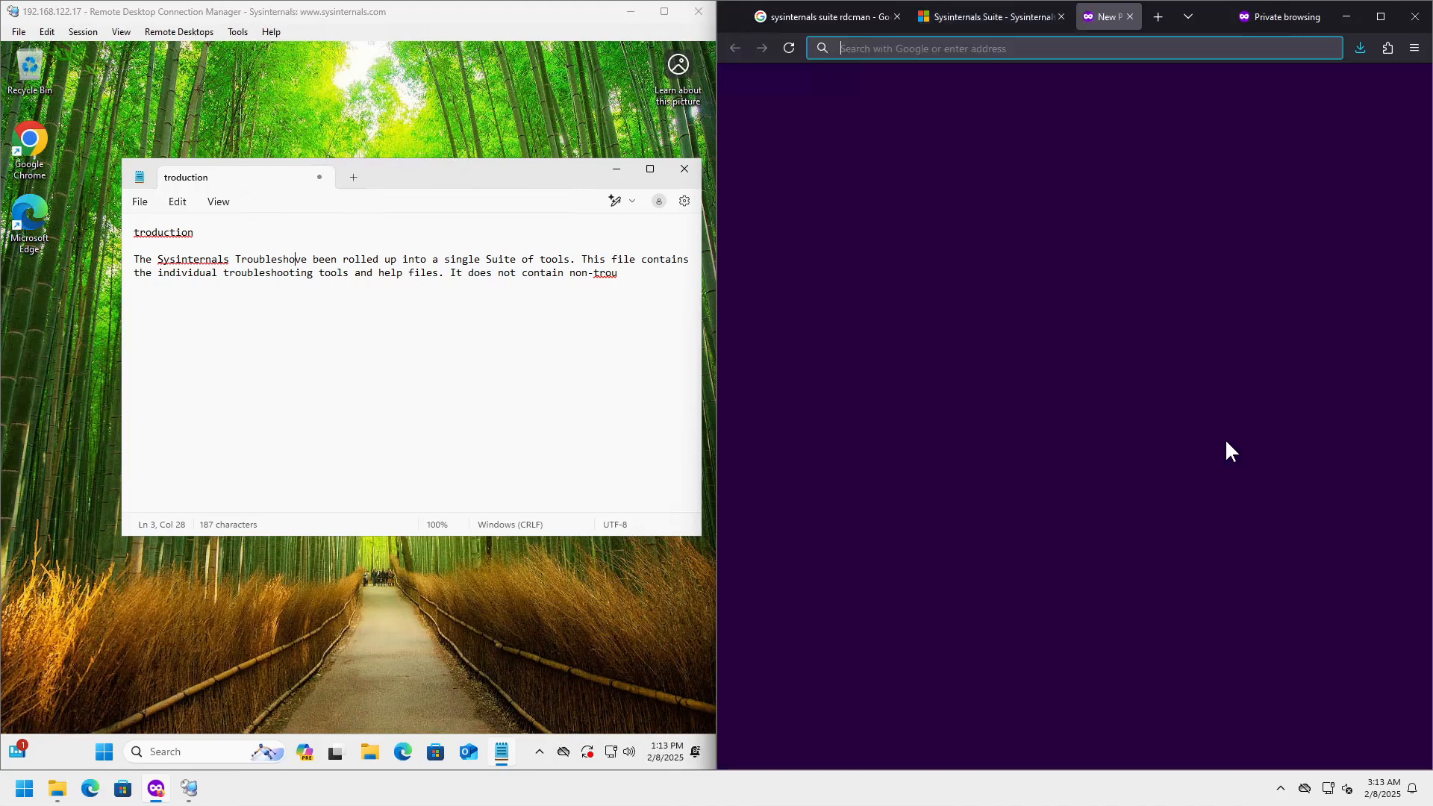
pyautogui.hotkey('ctrl', 'v')
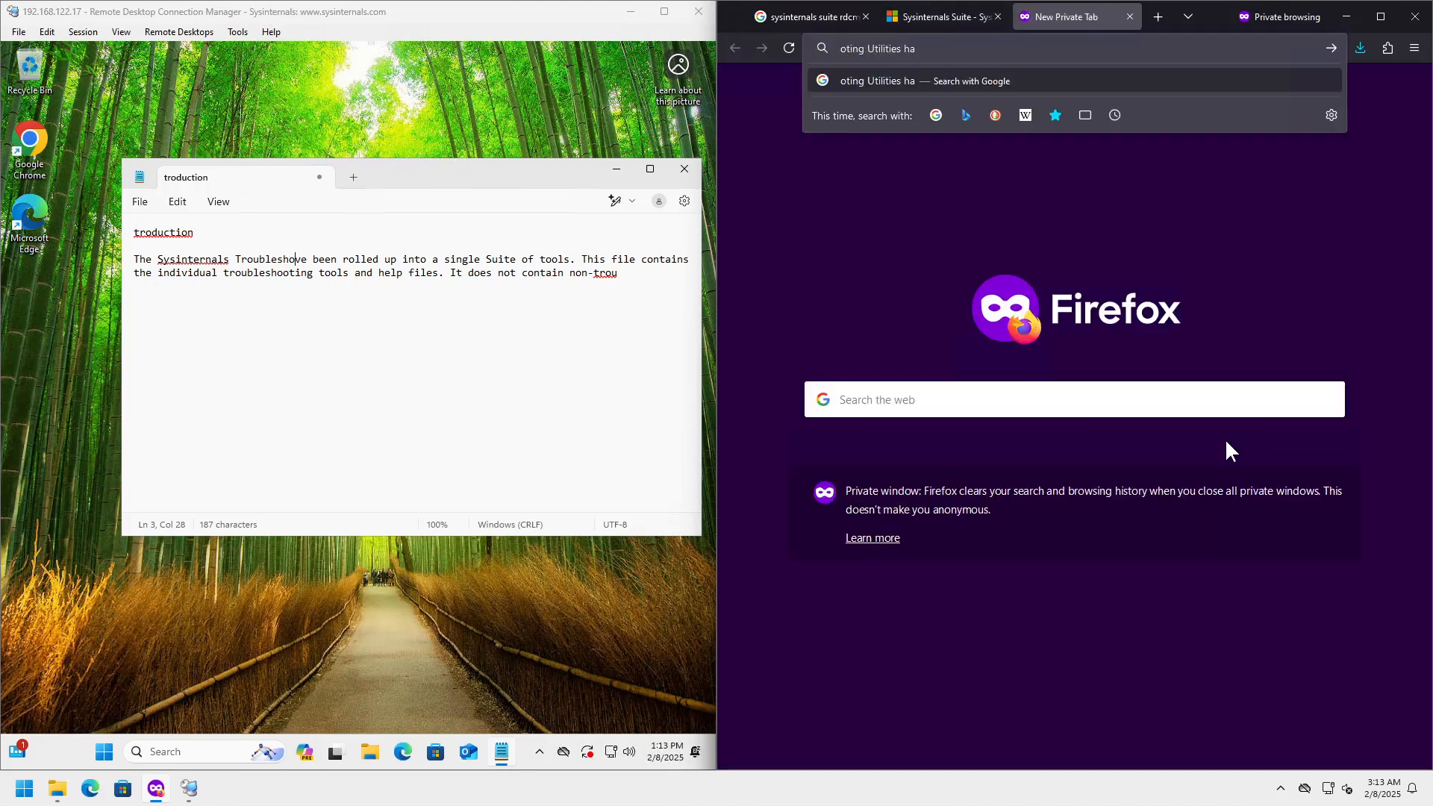
pyautogui.middleClick(1083, 19)
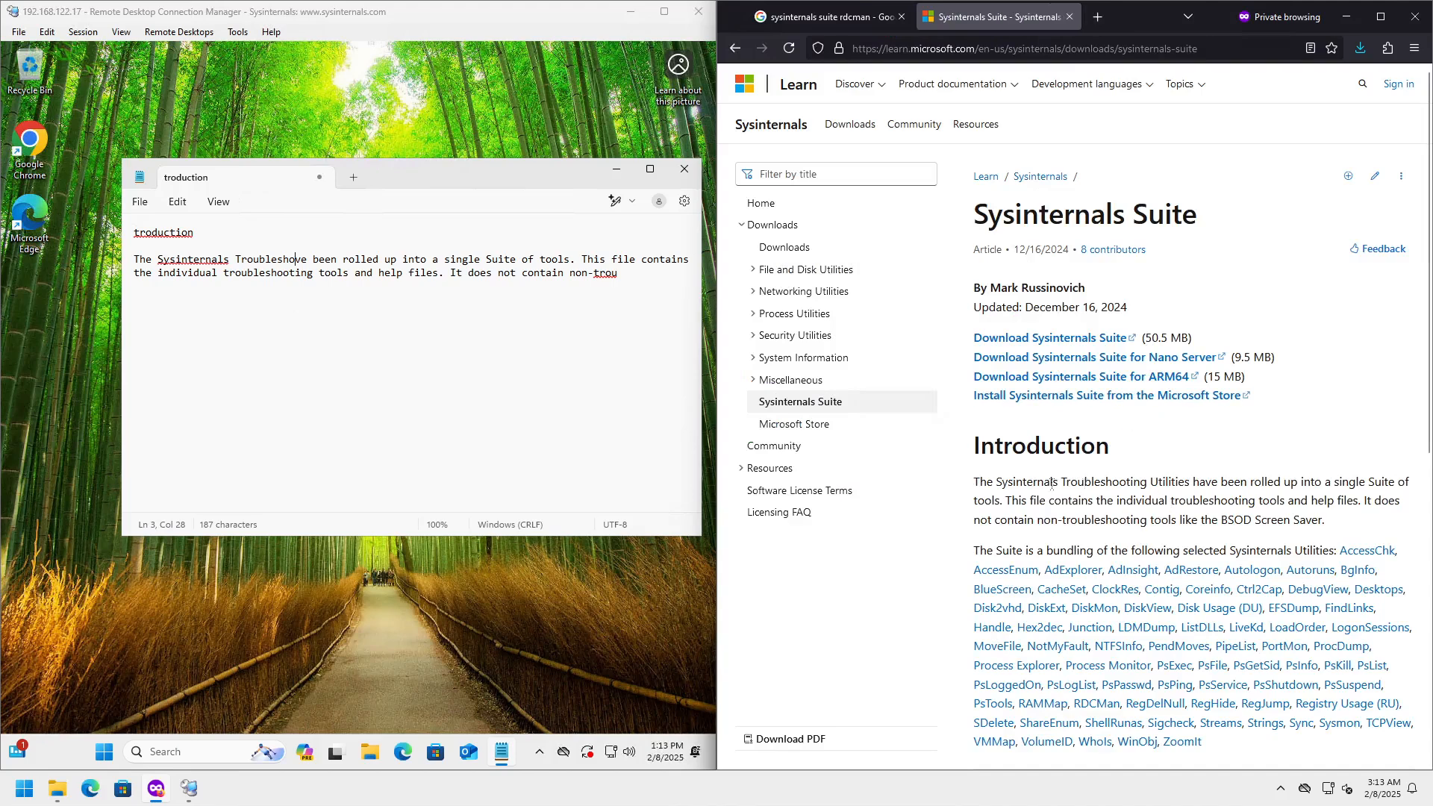
# - Close the remote Notepad and select readme in the local SysinternalsSuite Explorer window
pyautogui.click(684, 169)
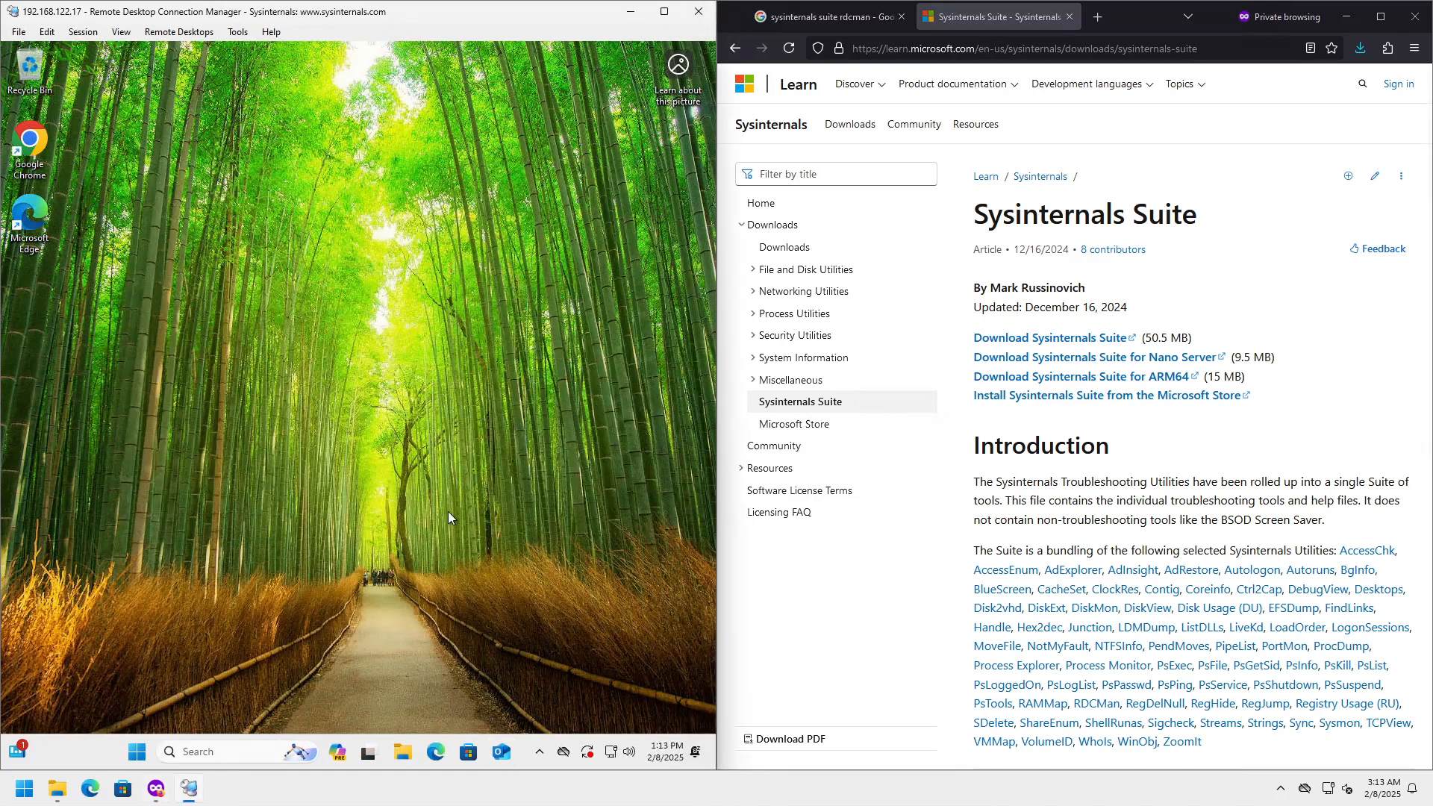
pyautogui.click(60, 790)
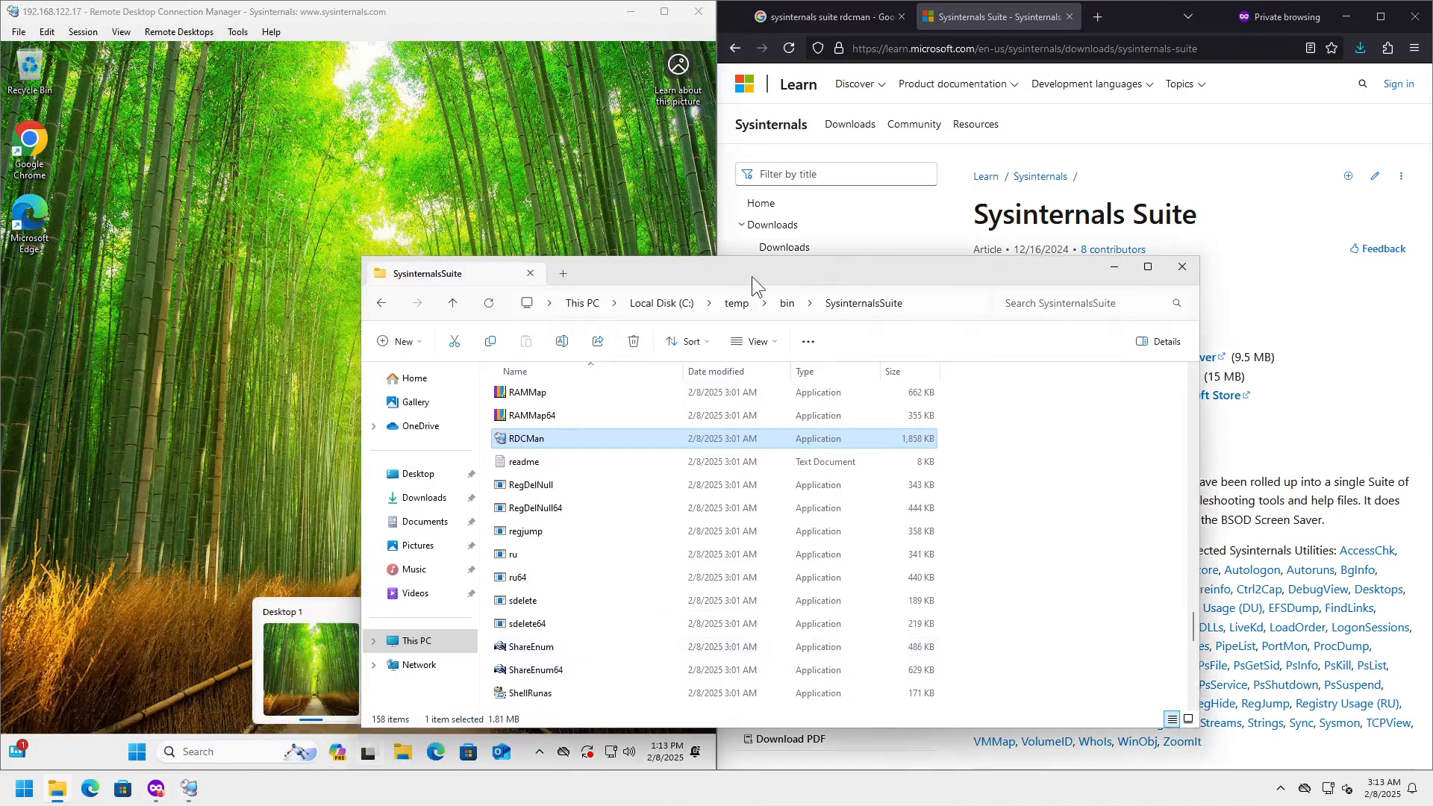
pyautogui.moveTo(751, 277); pyautogui.dragTo(1141, 323)
pyautogui.click(892, 509)
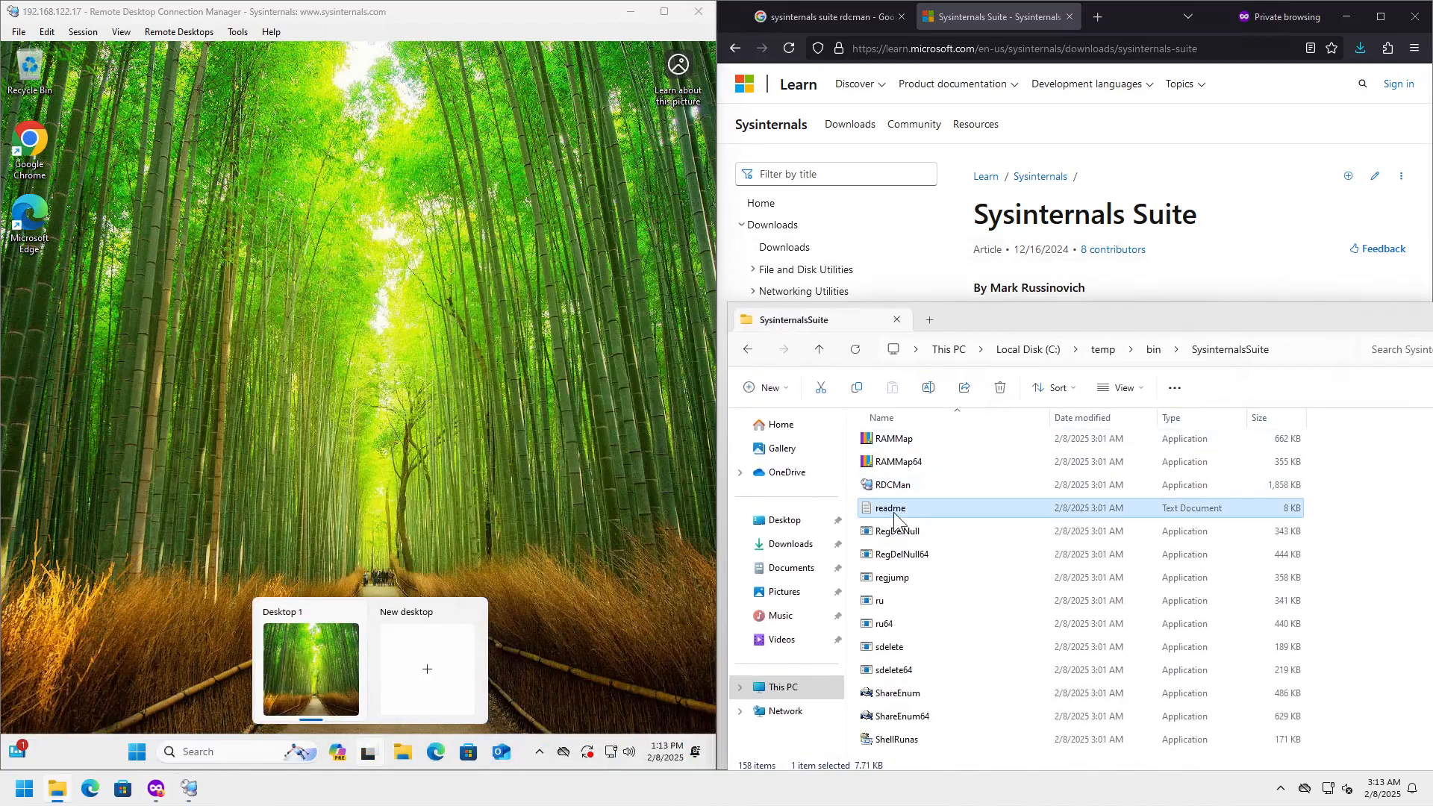
# - Copy the local readme file from Explorer and paste it onto the remote 192.168.122.17 desktop
pyautogui.rightClick(897, 507)
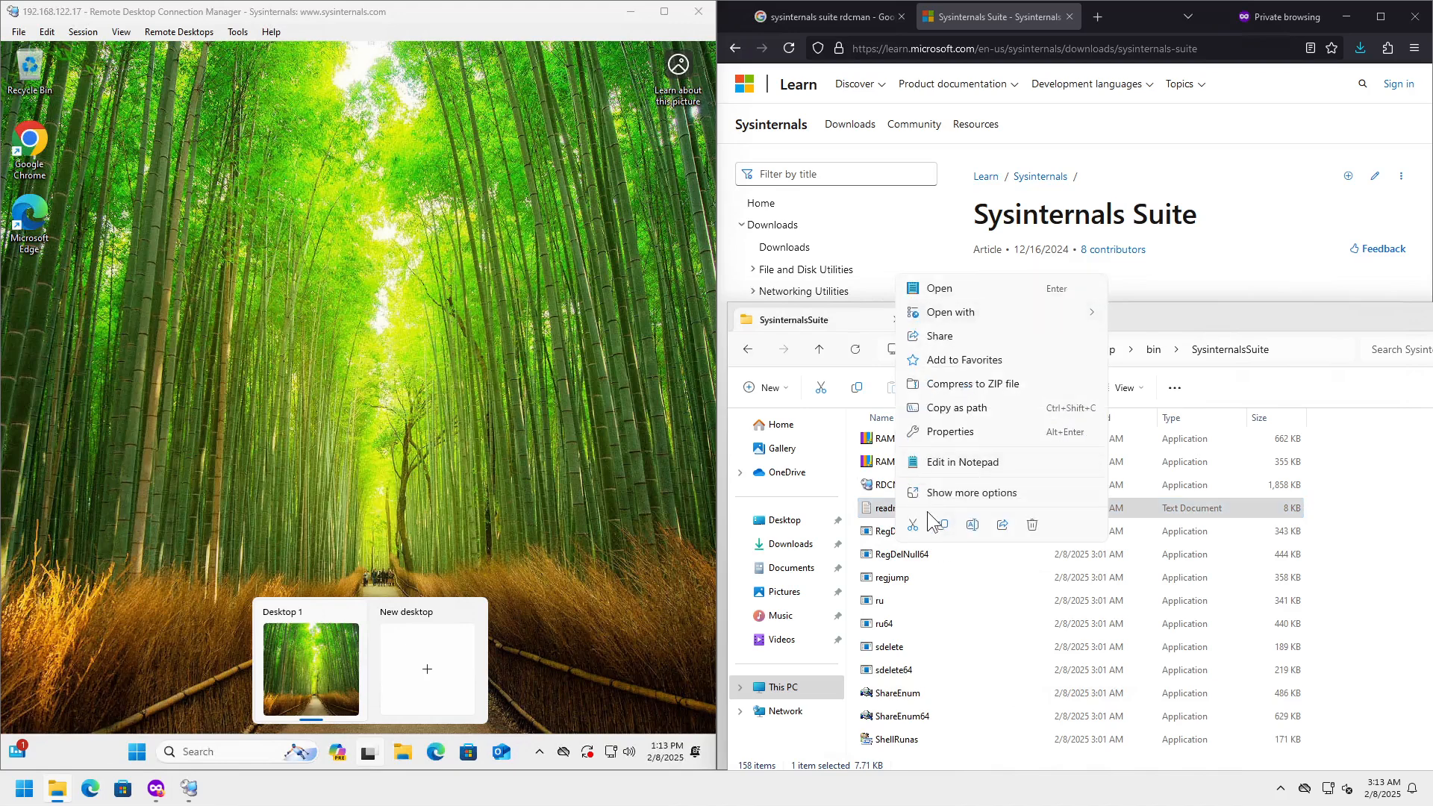
pyautogui.click(942, 526)
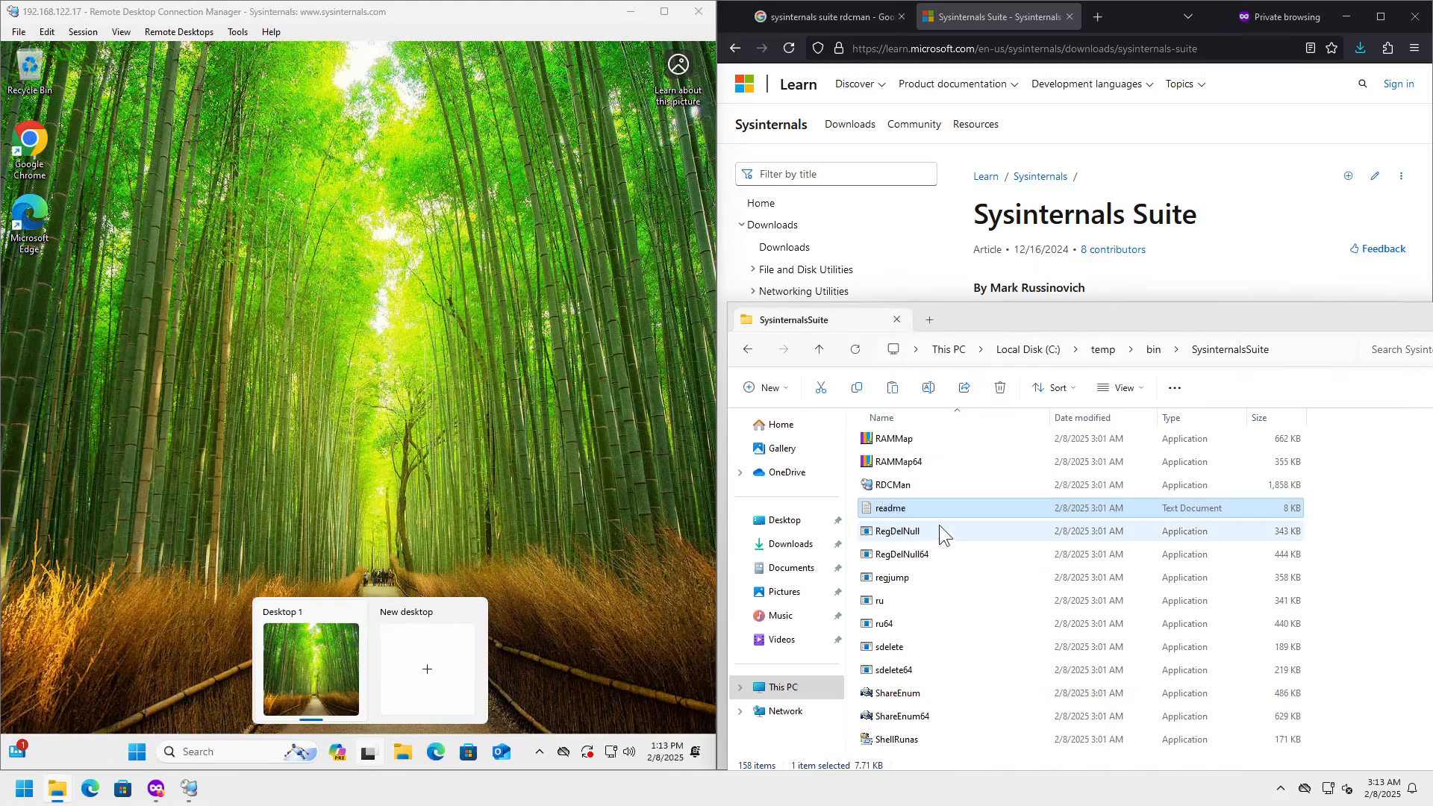
pyautogui.rightClick(346, 269)
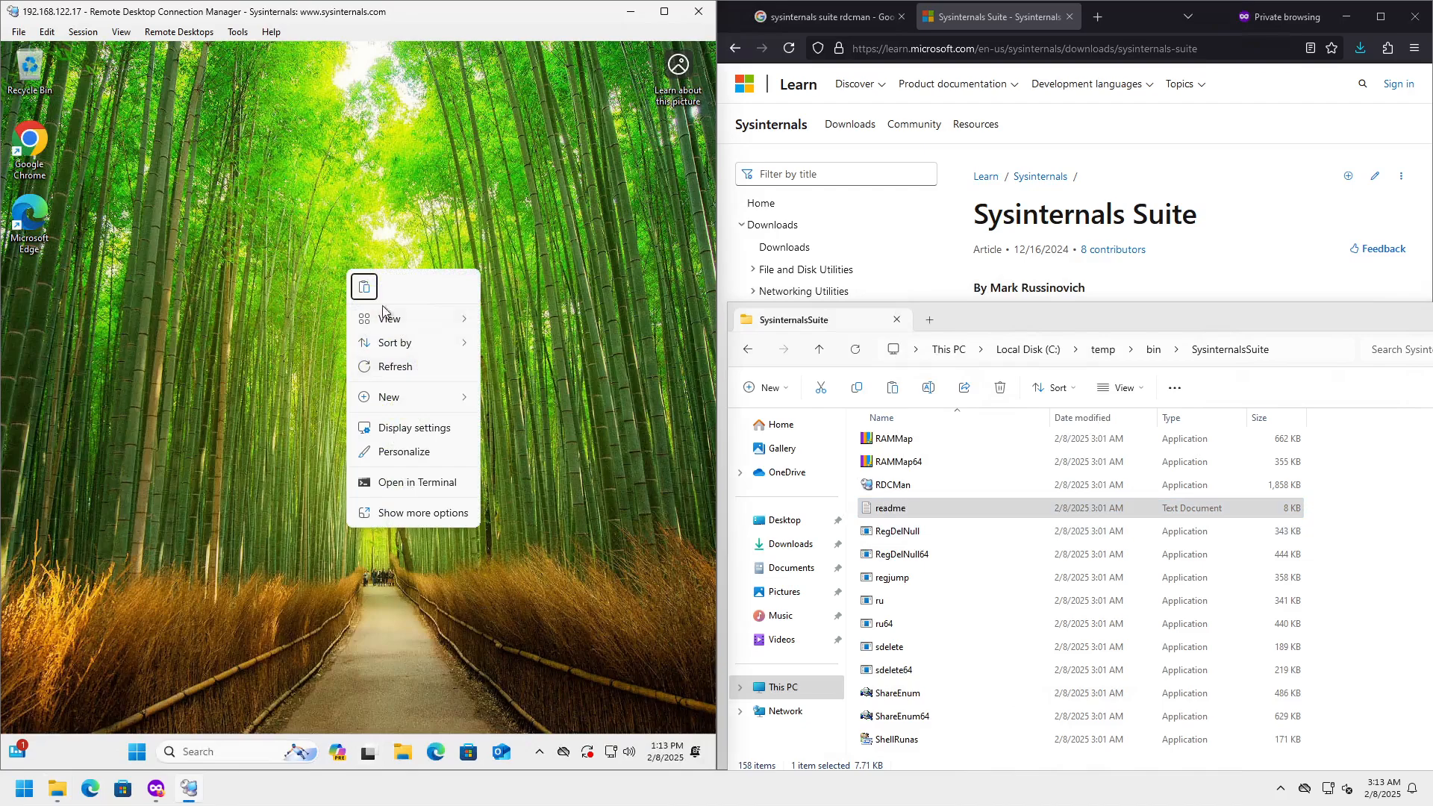
pyautogui.click(363, 289)
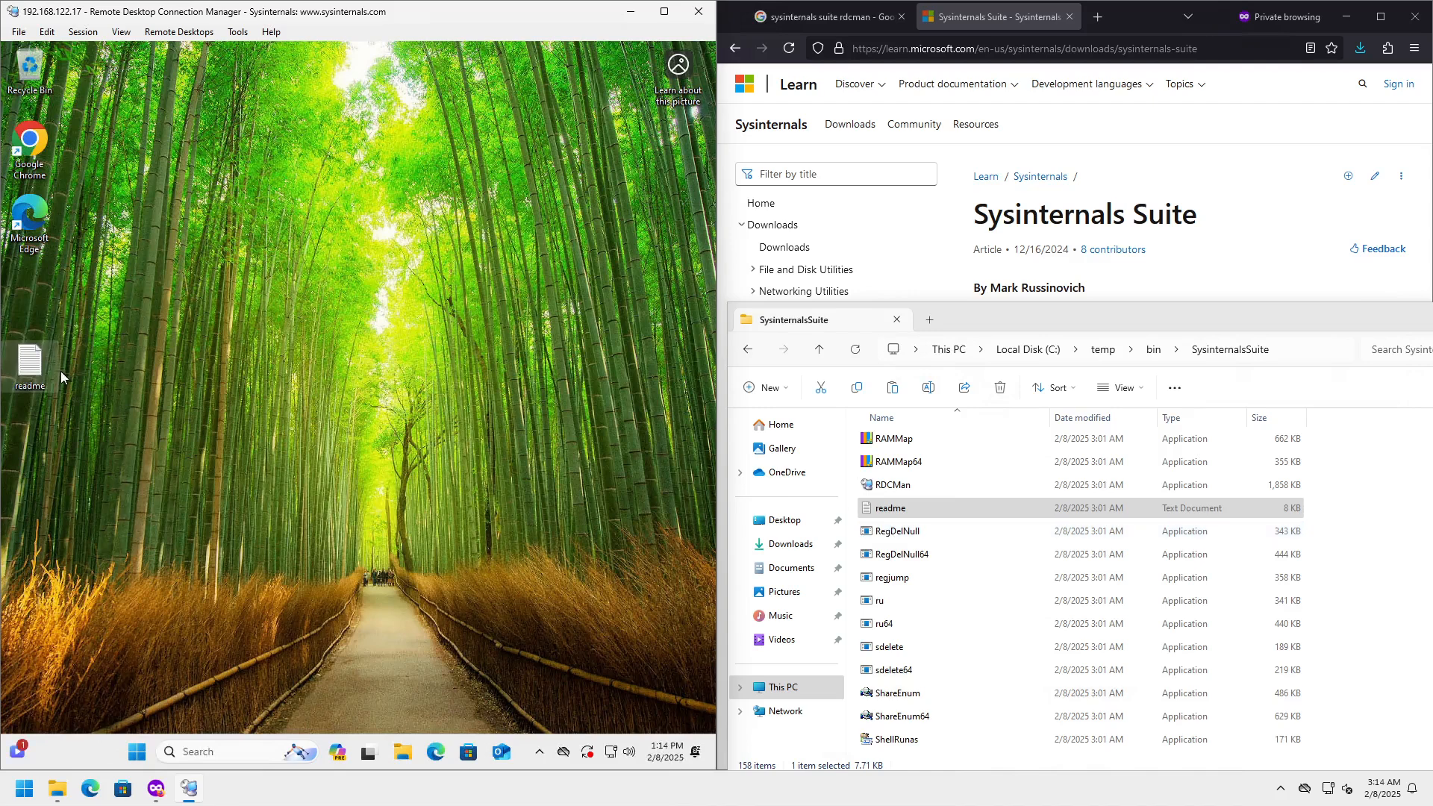
# - Permanently delete the pasted readme copy from the remote desktop, confirming Yes
pyautogui.hotkey('shift', 'Delete')
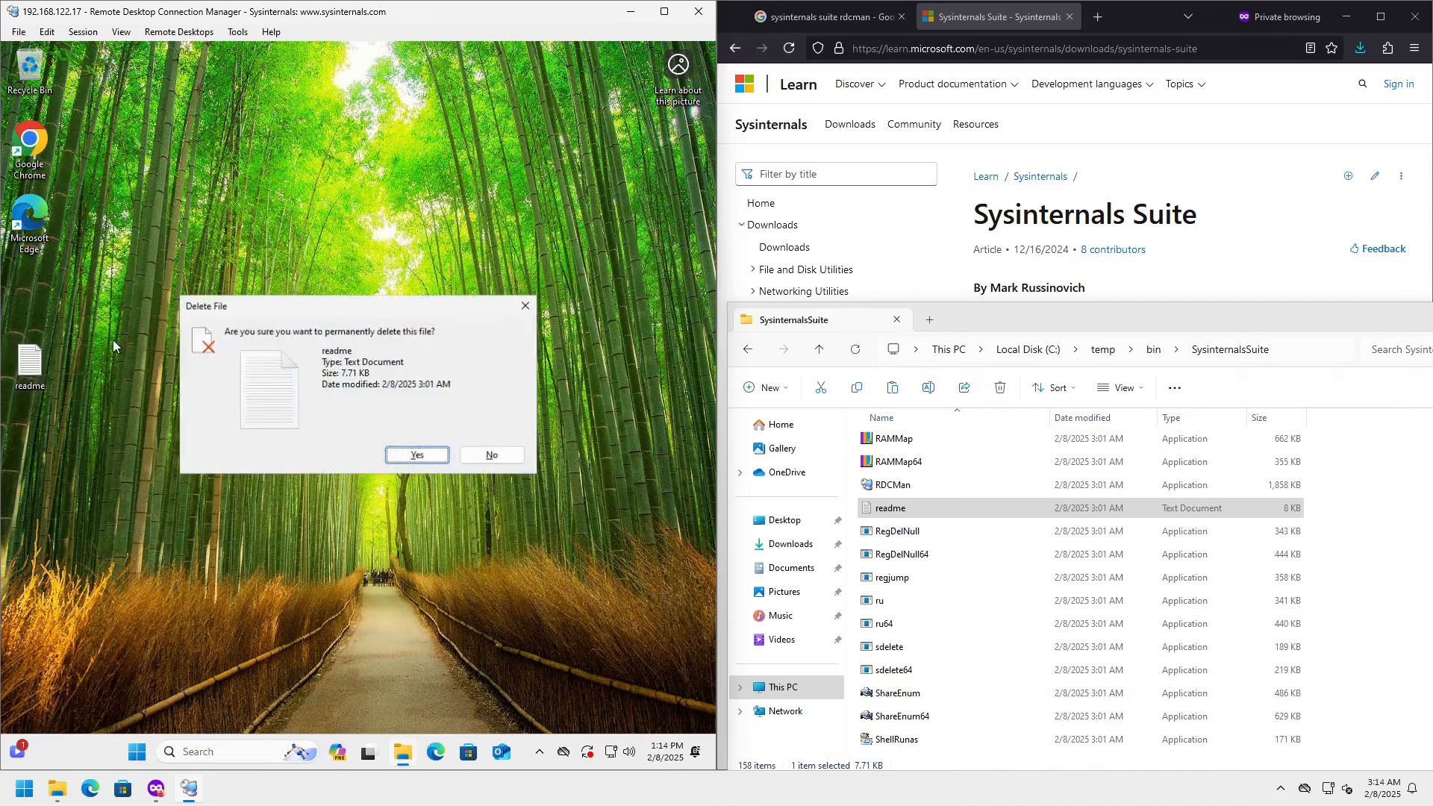
pyautogui.press('Return')
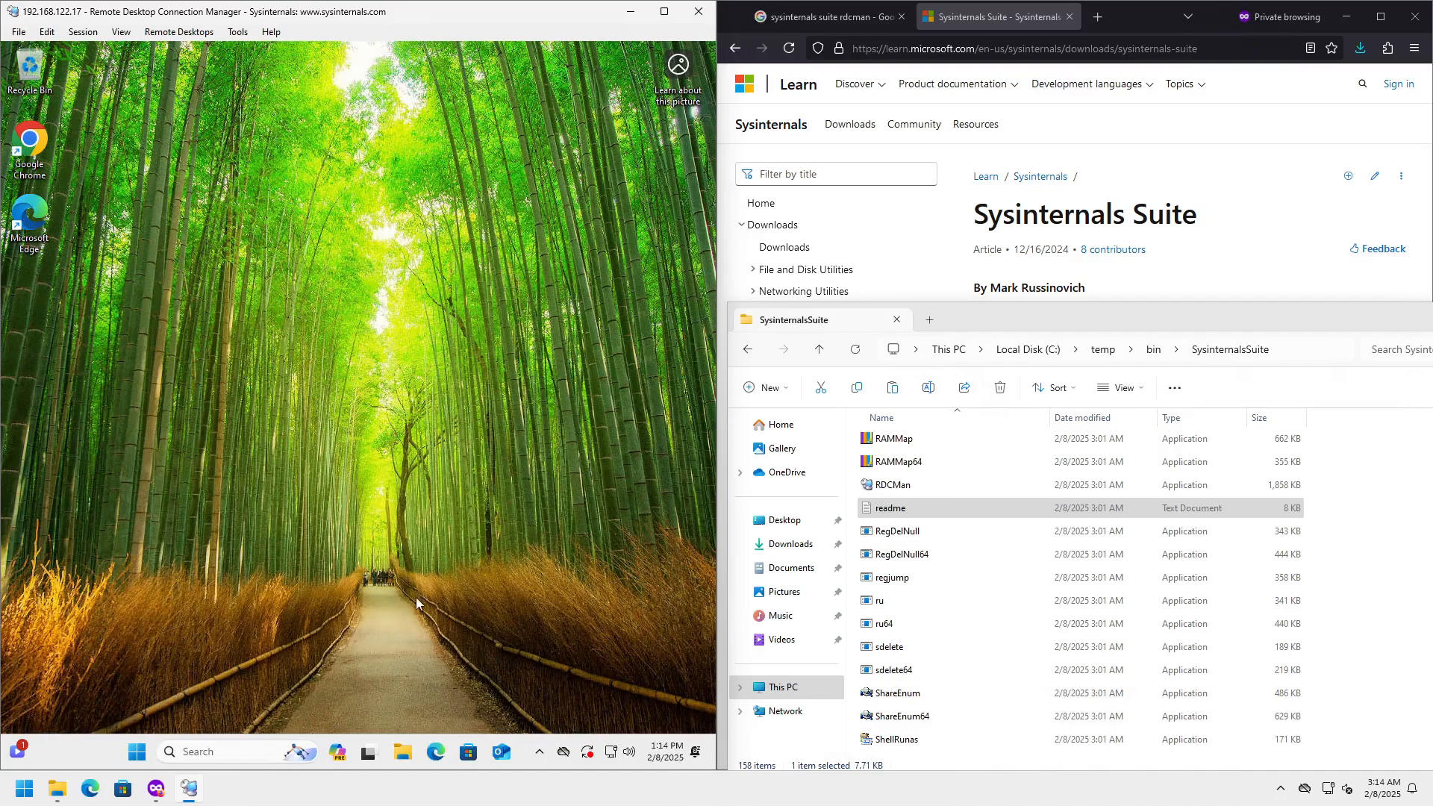
# - Open the Network location in a File Explorer window inside the remote session
pyautogui.click(402, 751)
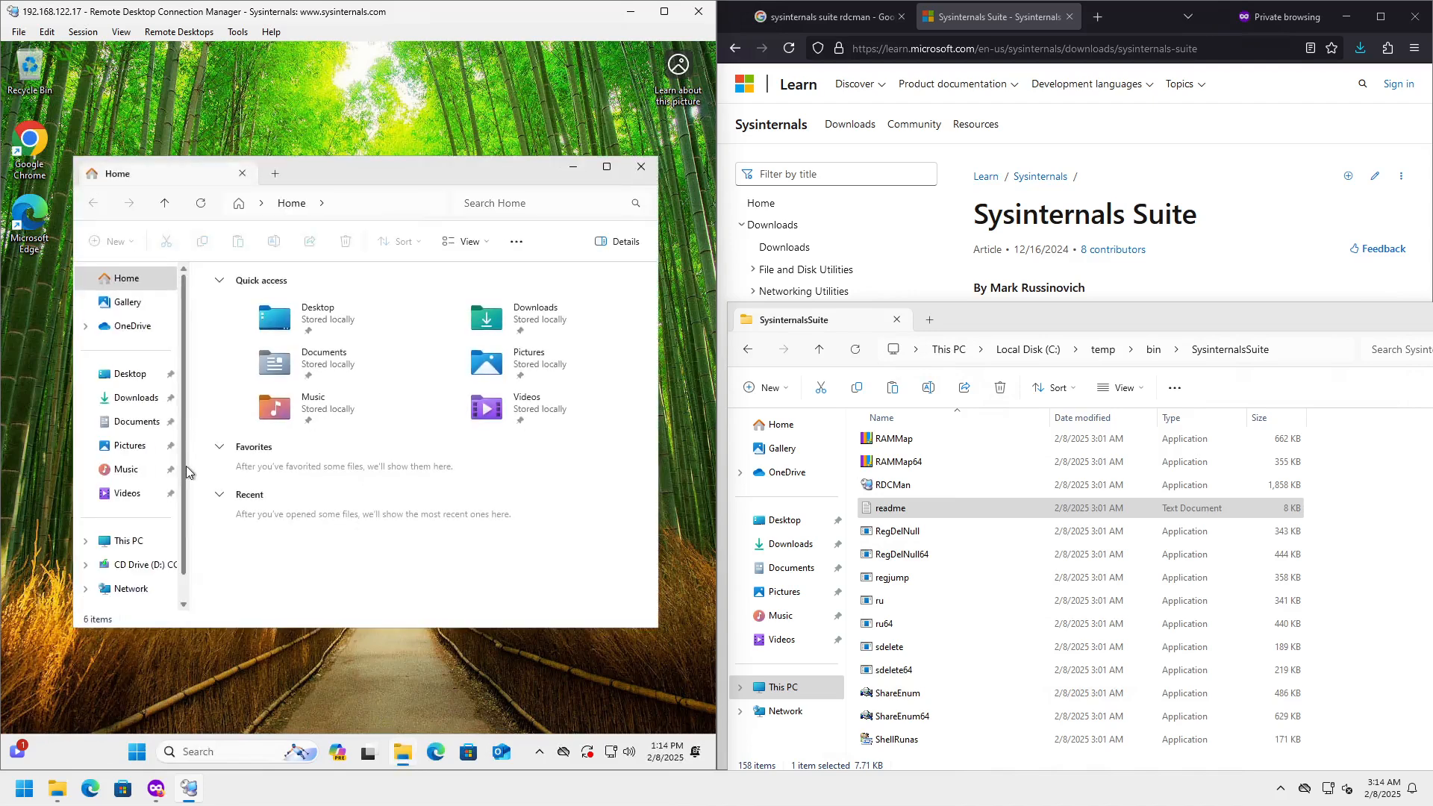
pyautogui.scroll(-1, 172, 537)
pyautogui.click(128, 560)
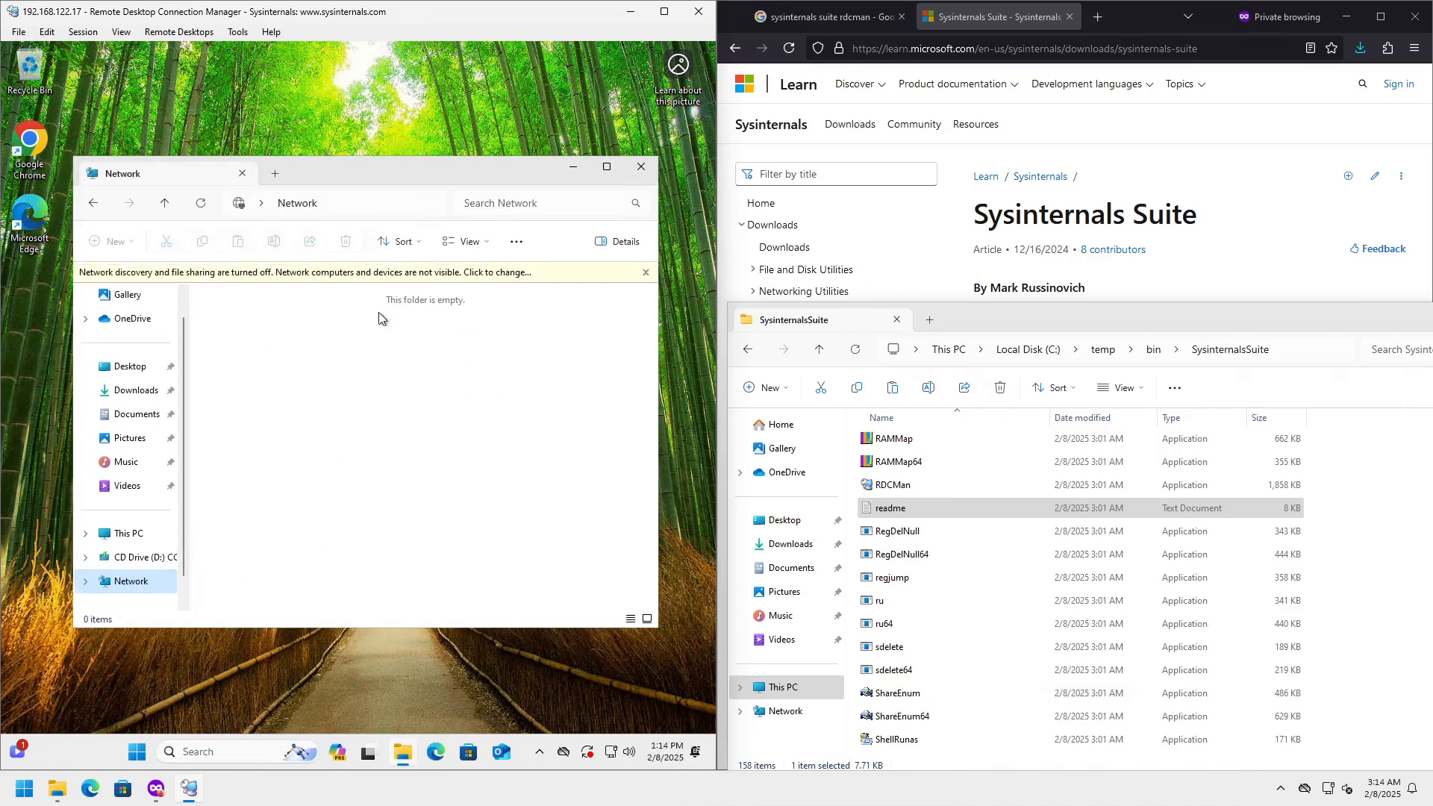
# - Turn on network discovery and file sharing for all public networks from the info bar
pyautogui.click(524, 273)
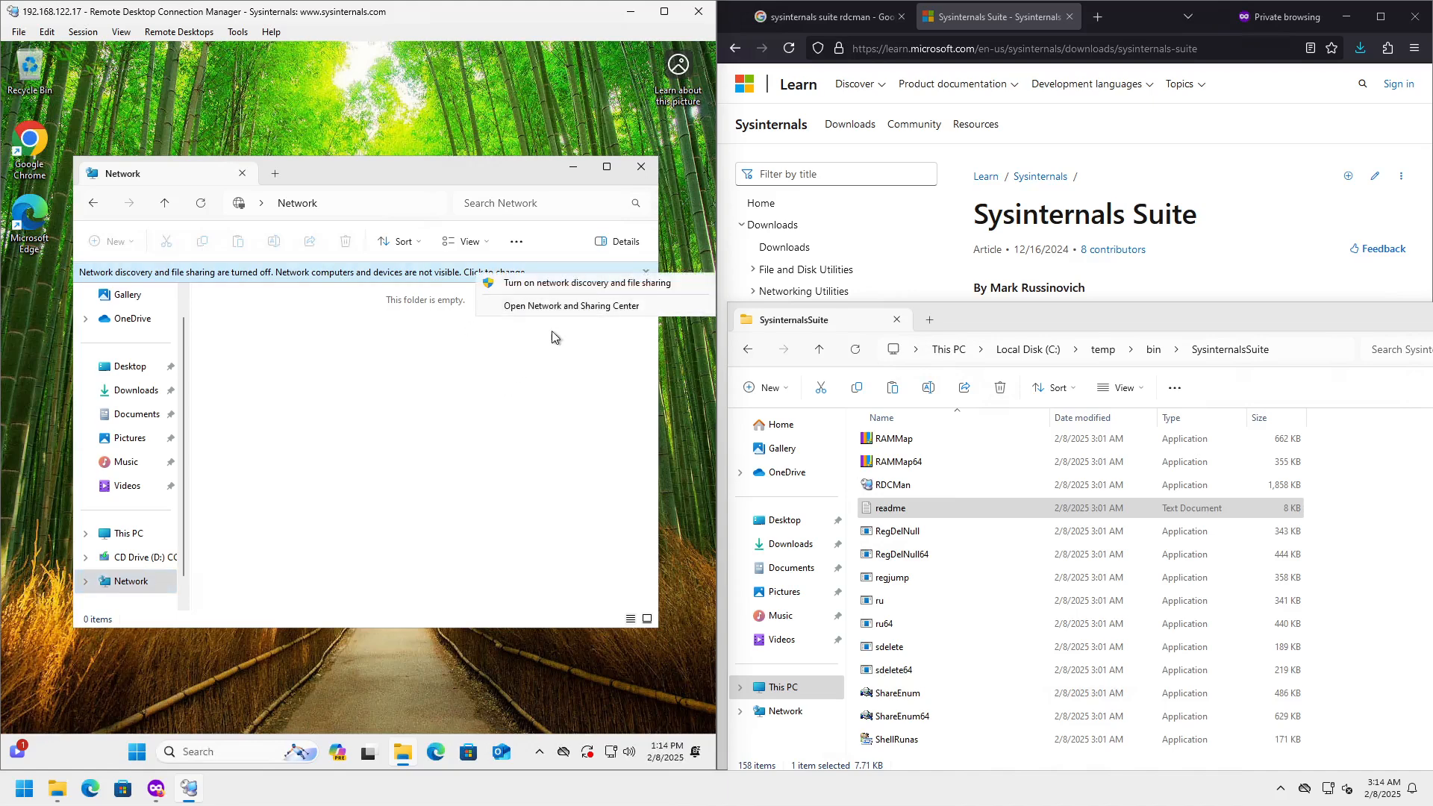
pyautogui.click(528, 373)
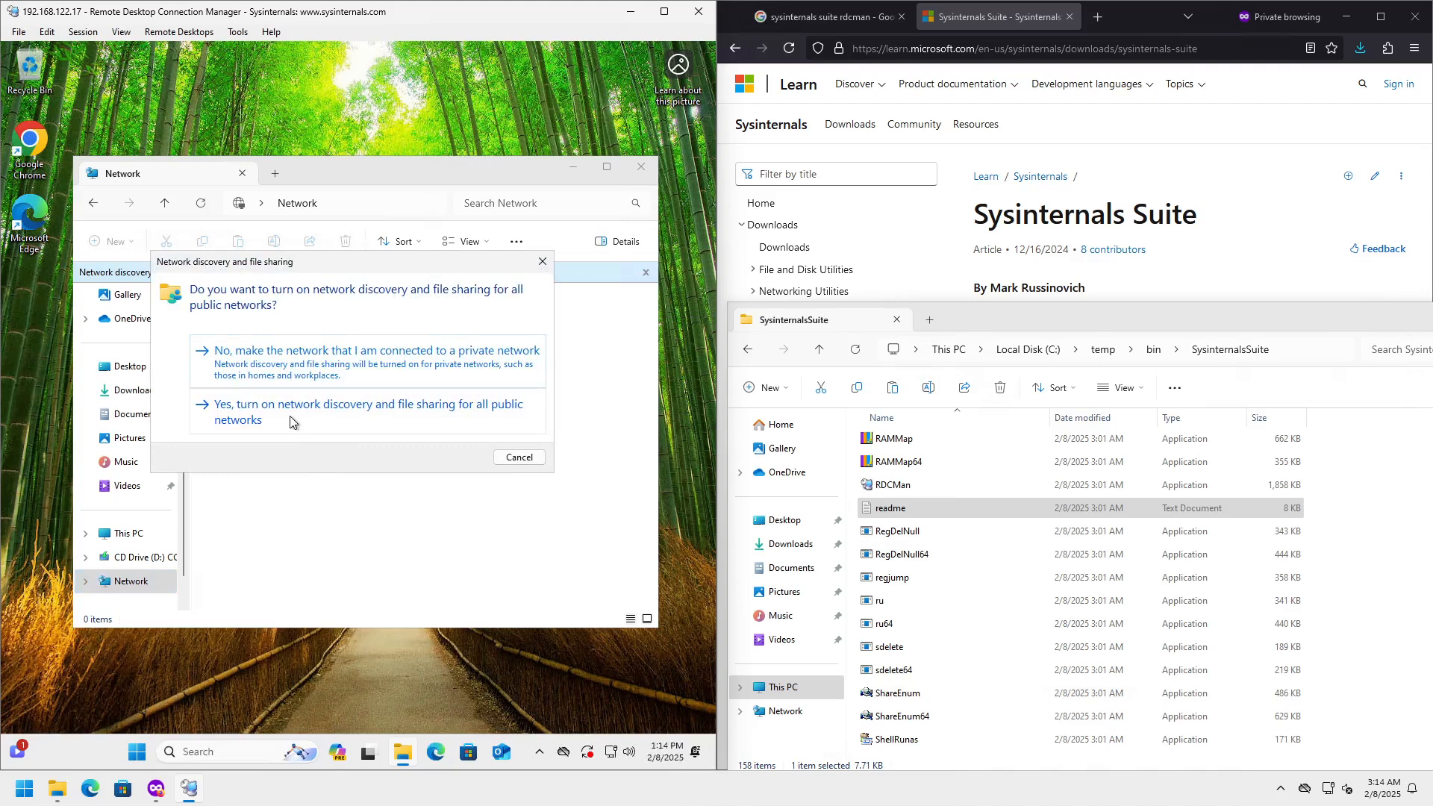
pyautogui.click(293, 409)
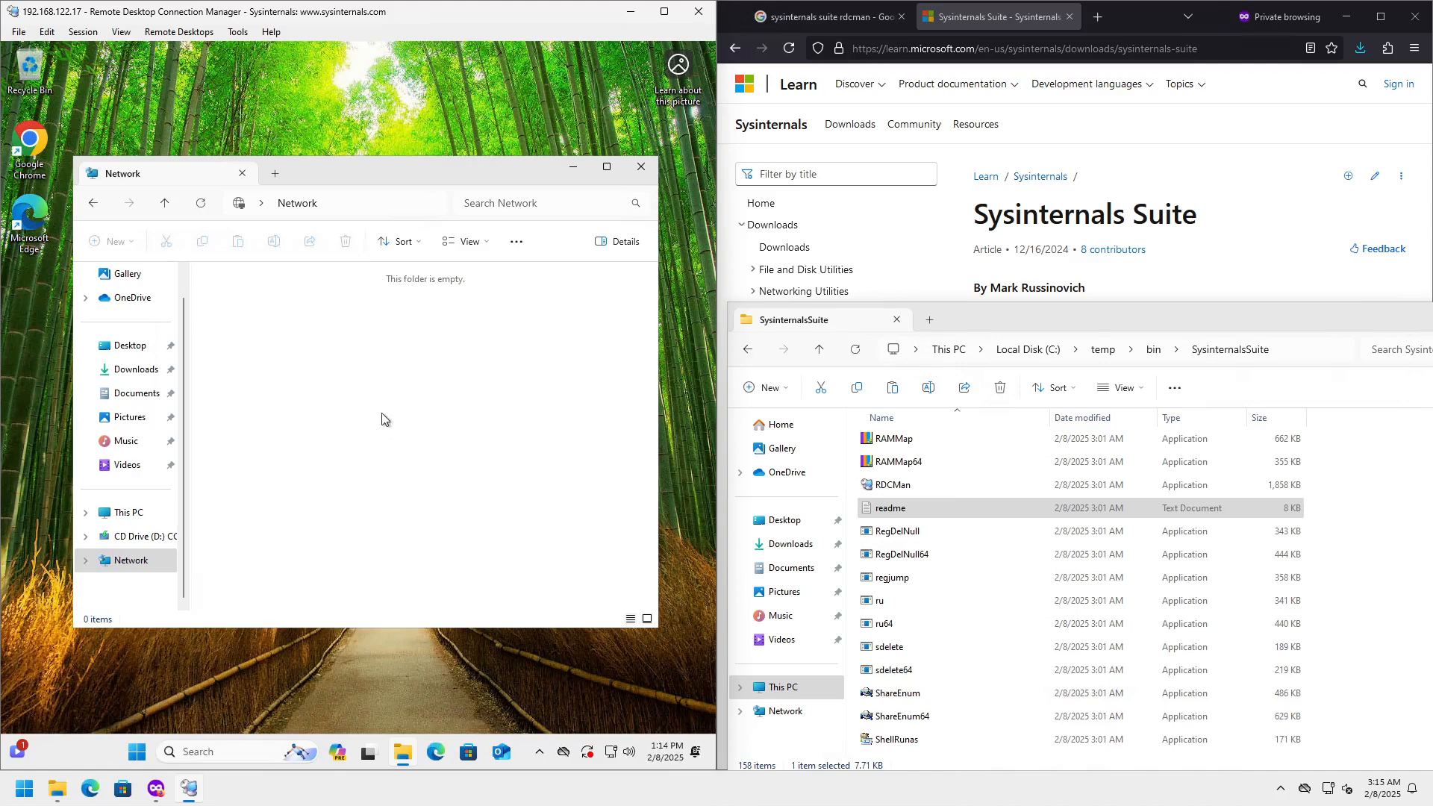
pyautogui.click(343, 196)
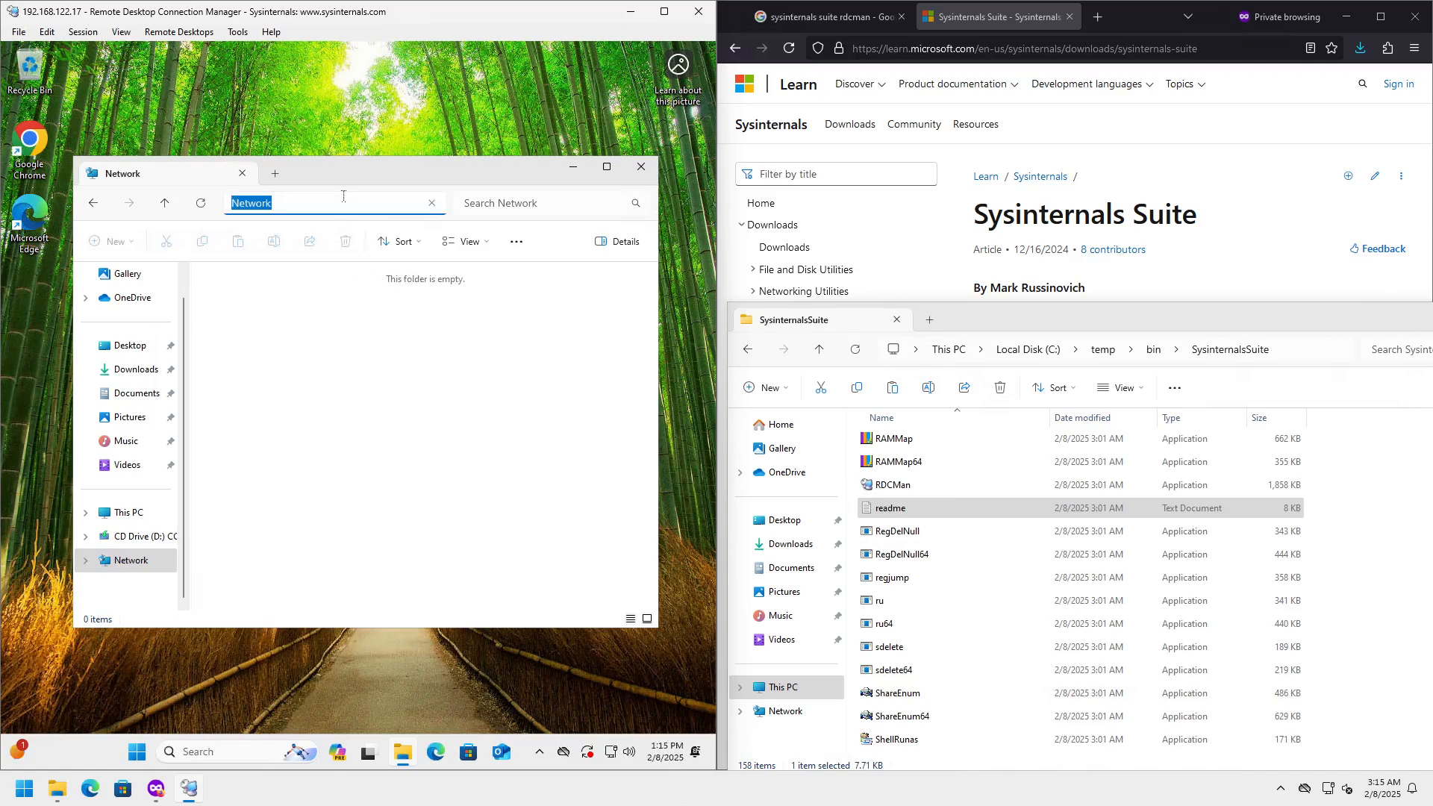
# - Refresh the Network folder, open tsclient, and reload its location to find it empty
pyautogui.press('Return')
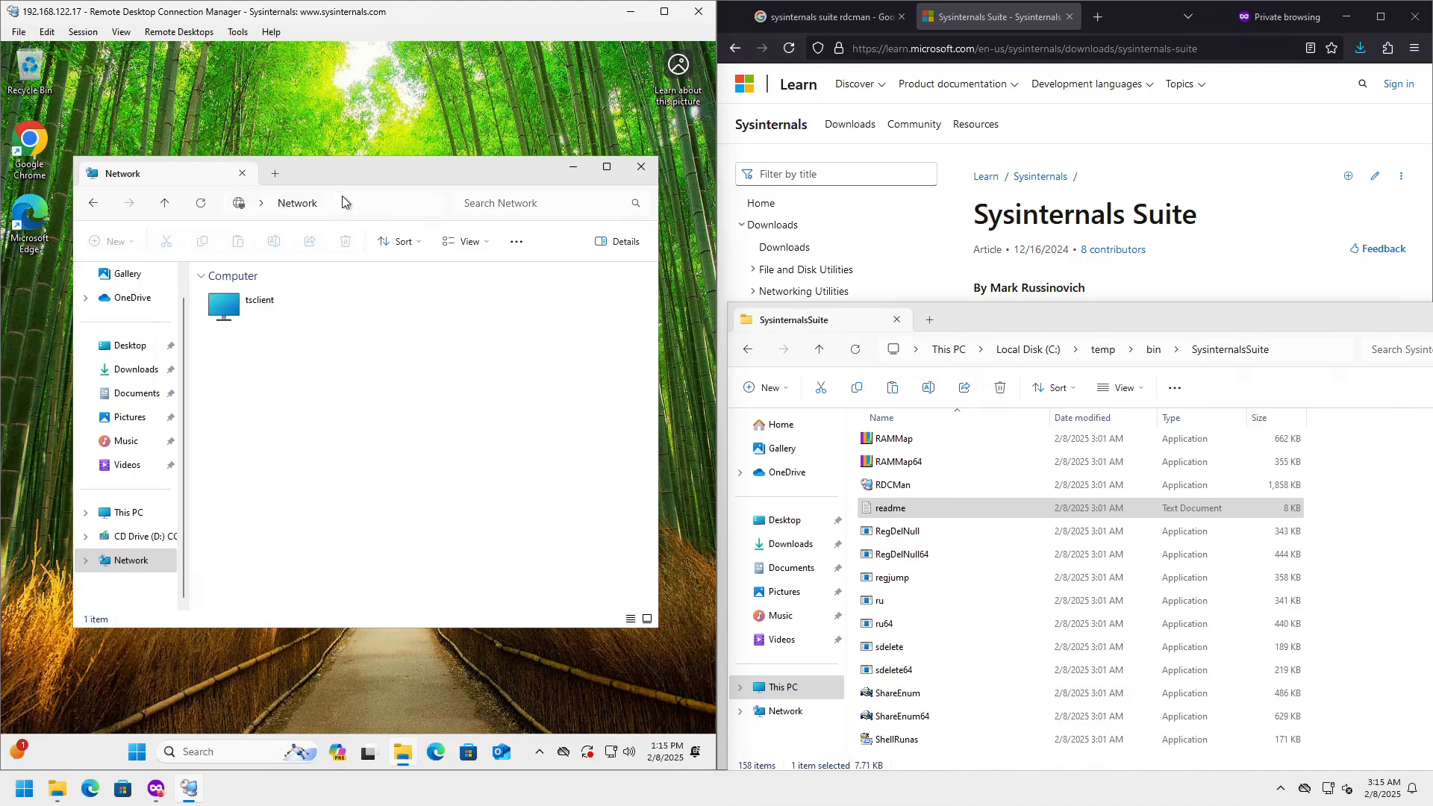
pyautogui.doubleClick(268, 313)
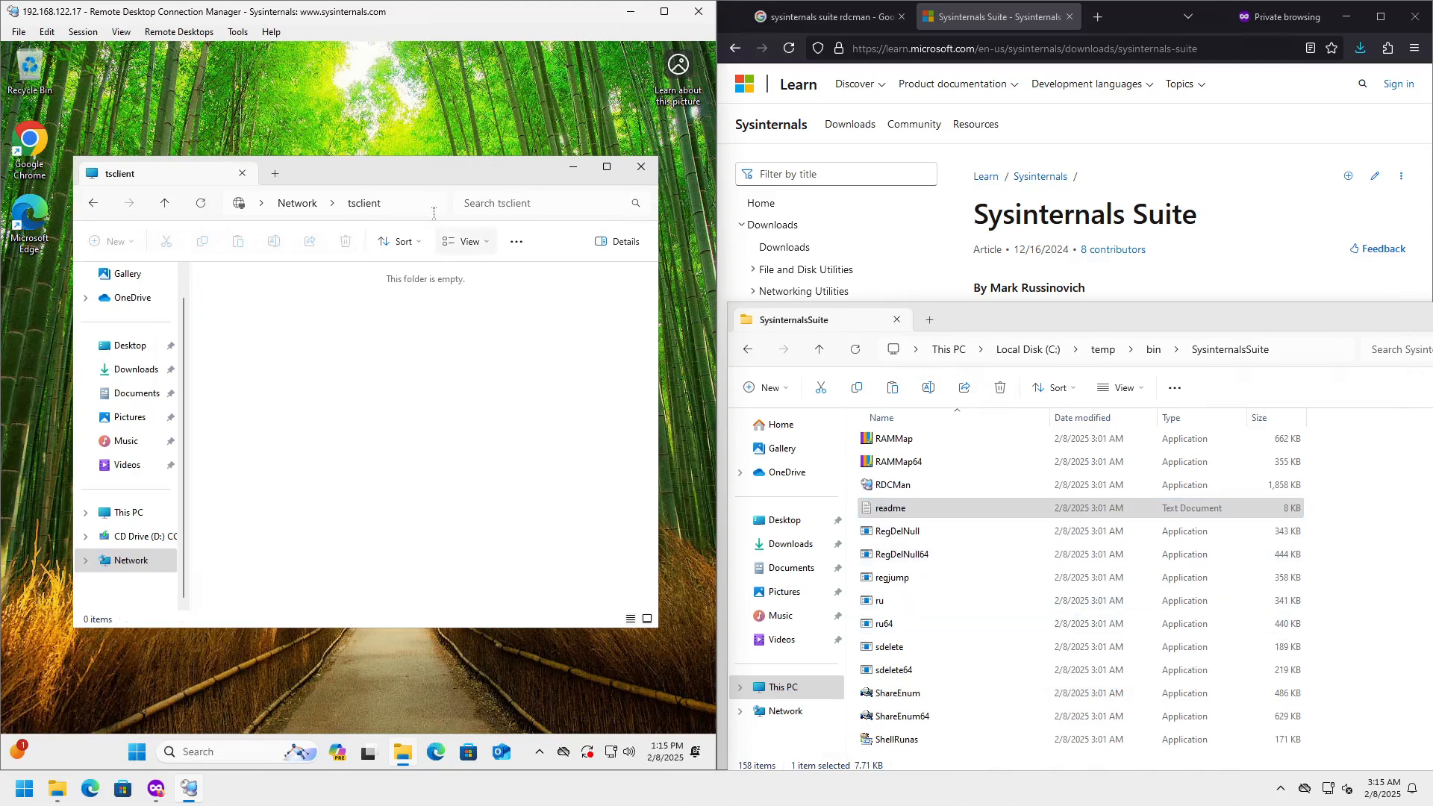
pyautogui.click(415, 199)
pyautogui.press('Return')
# - Close the remote Explorer window and dock the server tree beside the session
pyautogui.click(641, 166)
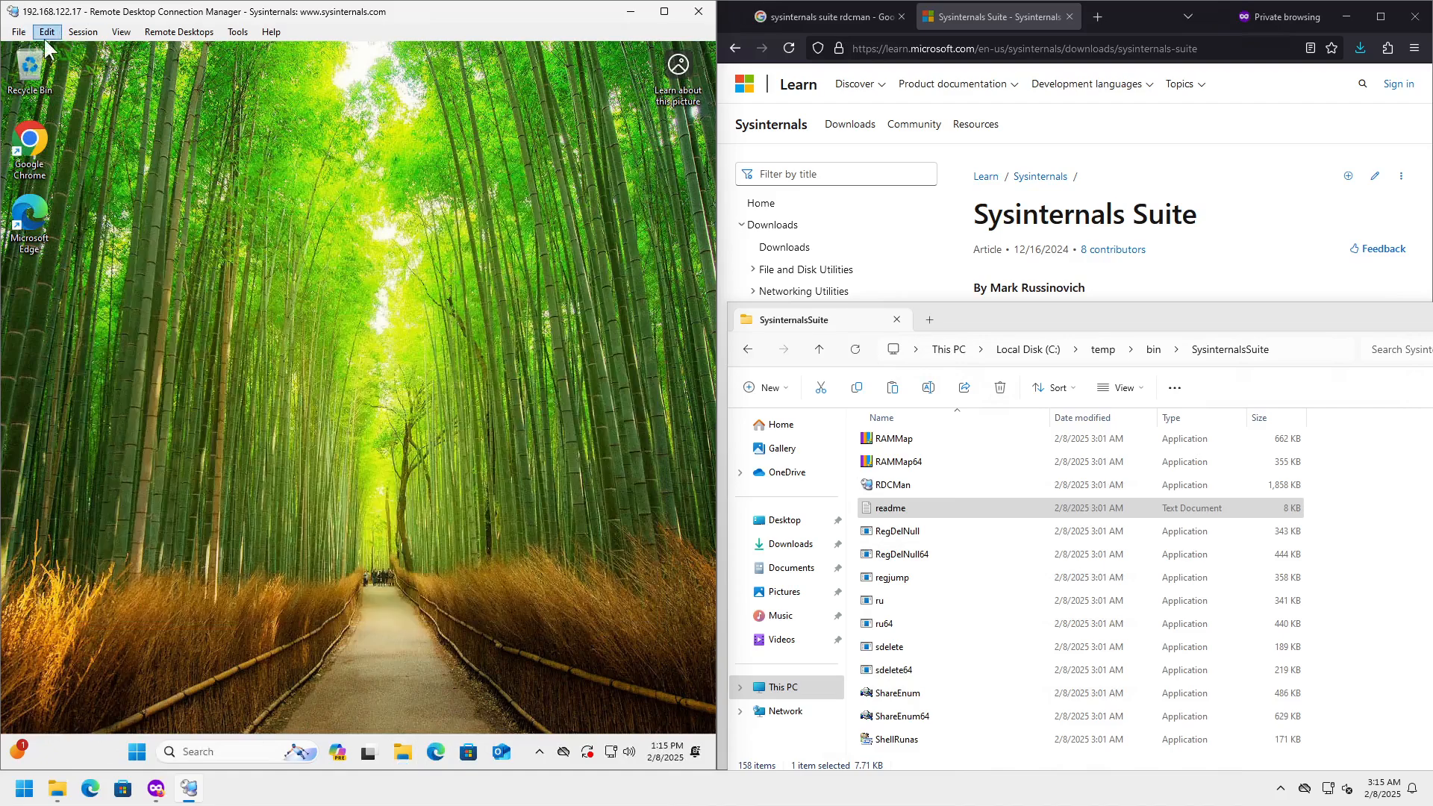
pyautogui.click(88, 31)
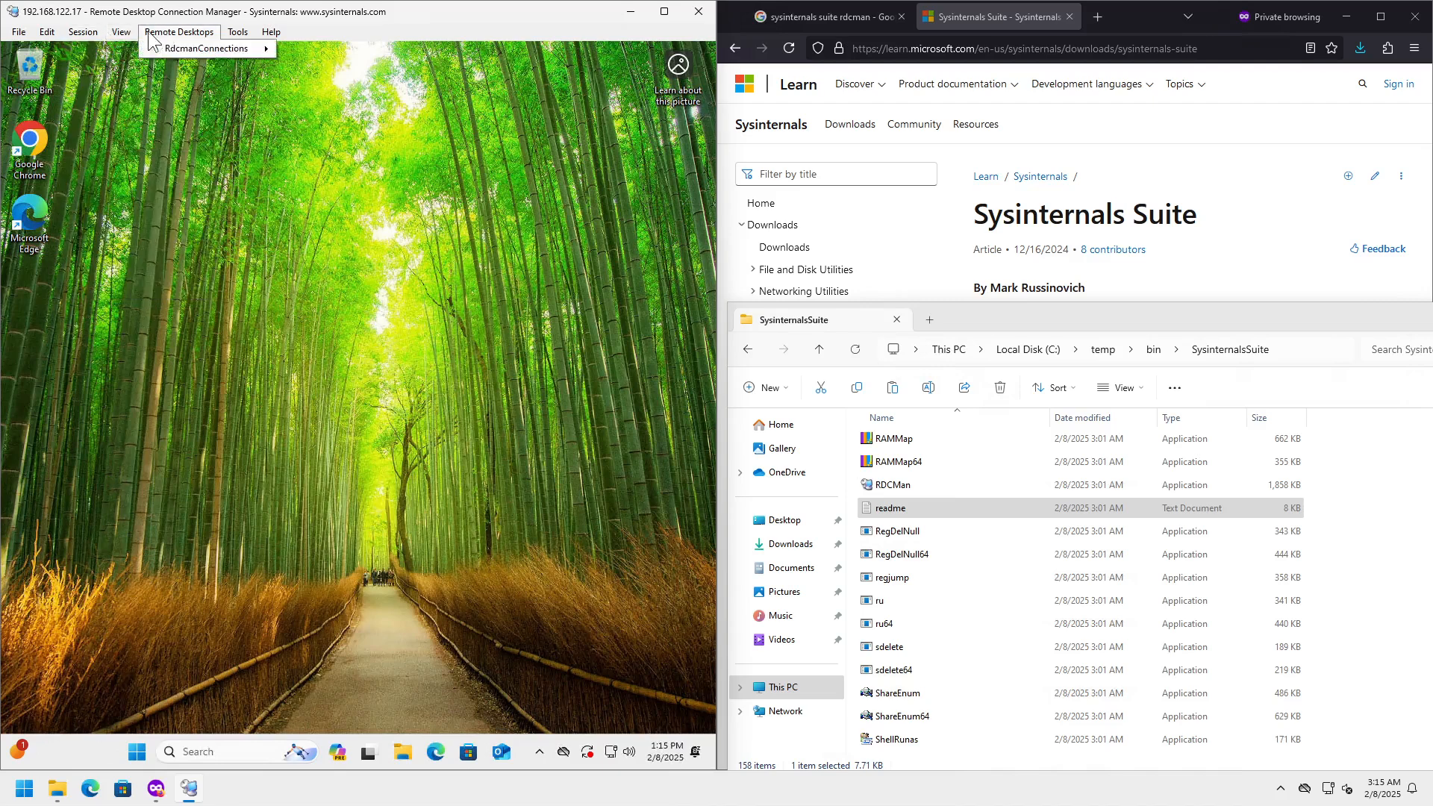
pyautogui.moveTo(110, 38)
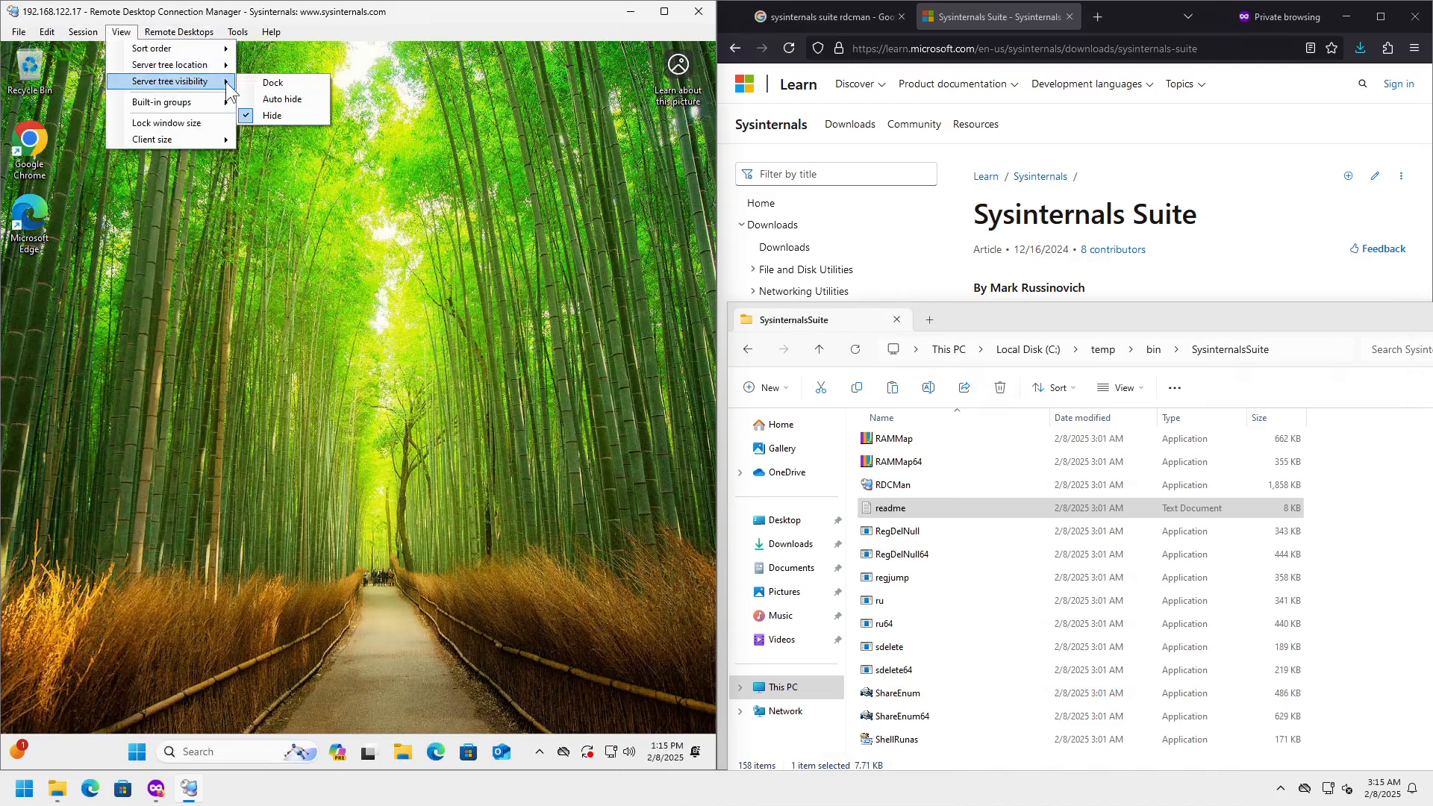
pyautogui.click(261, 82)
# - Review the server's Local Resources properties, trying Windows key combos in full screen only, then cancel
pyautogui.rightClick(68, 67)
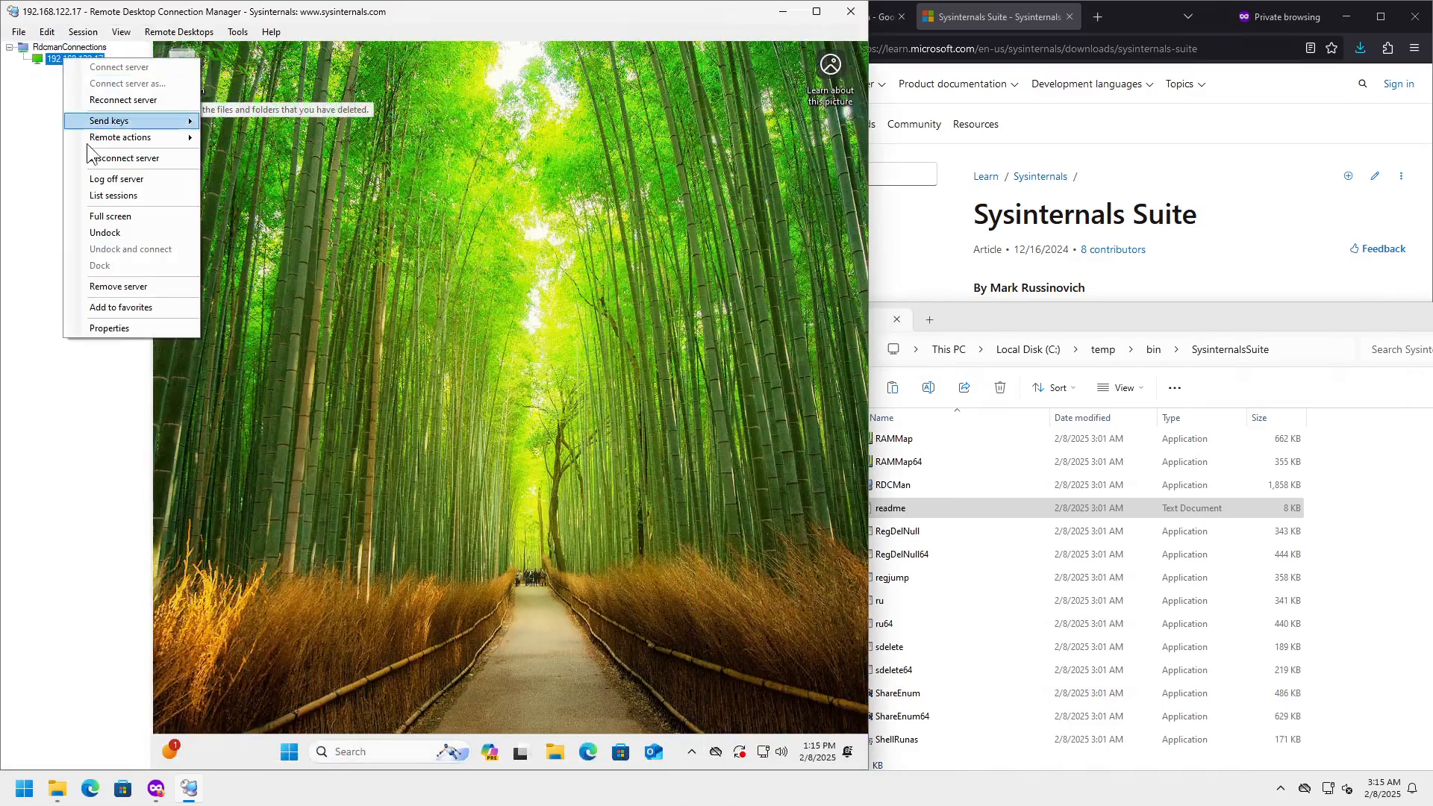
pyautogui.click(117, 329)
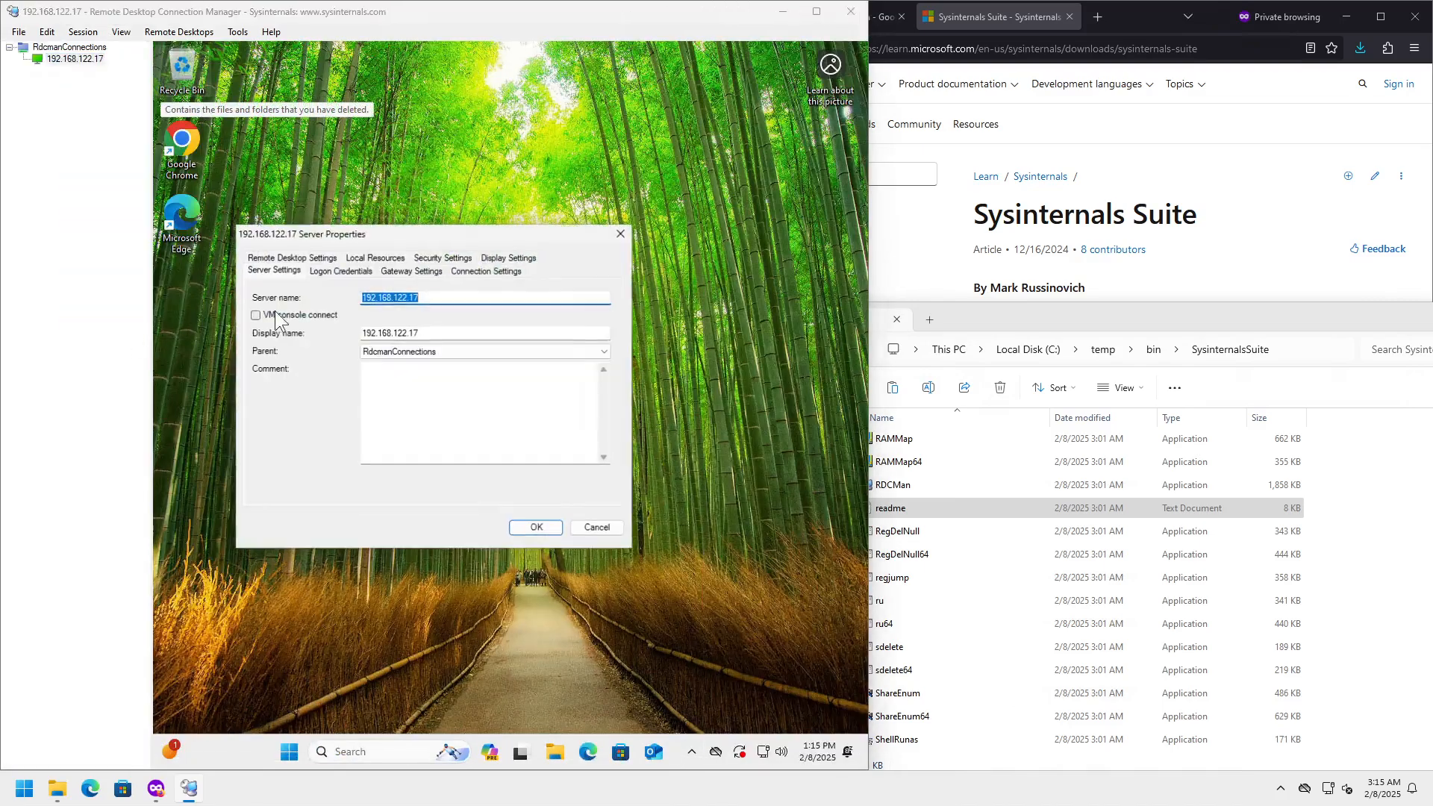
pyautogui.click(374, 257)
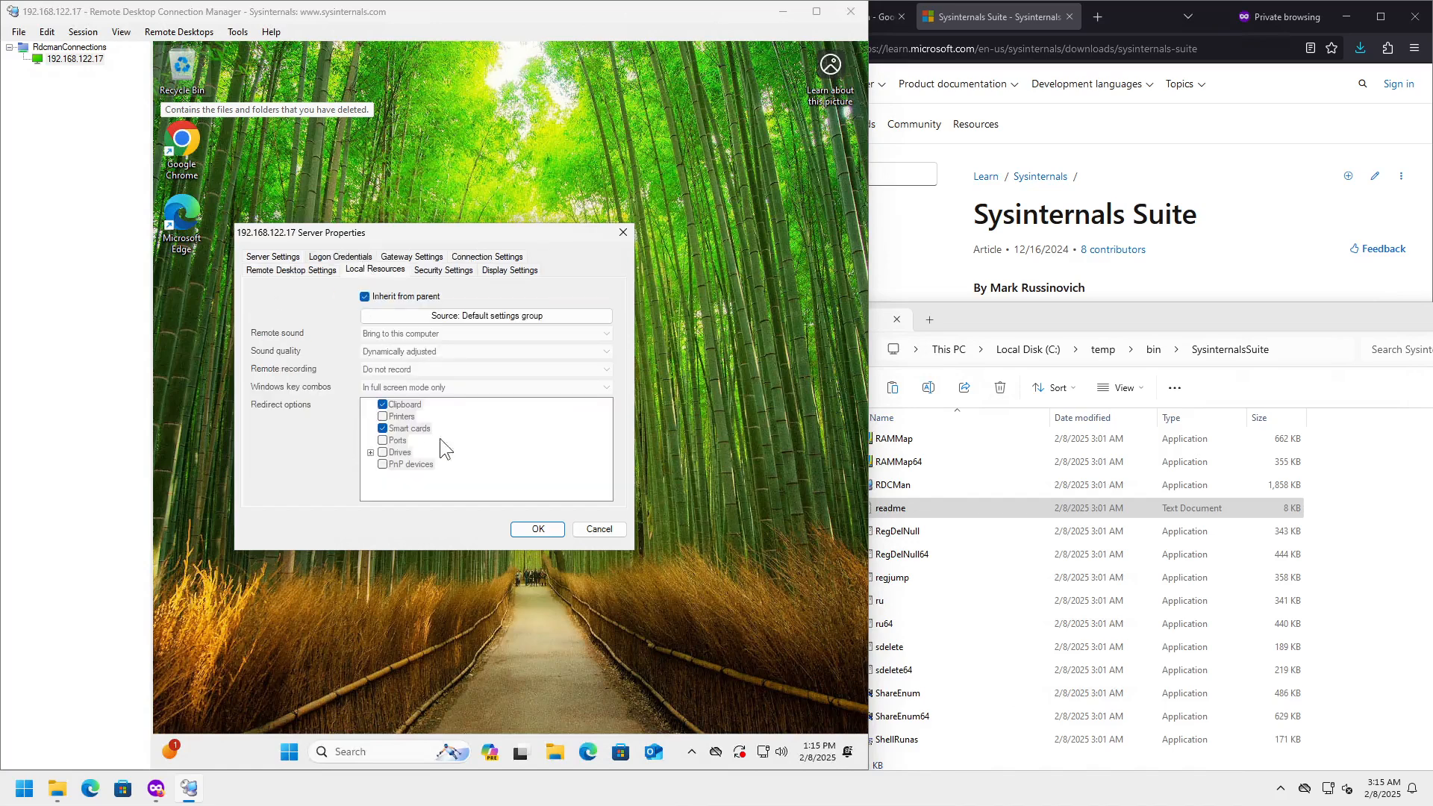
pyautogui.click(368, 300)
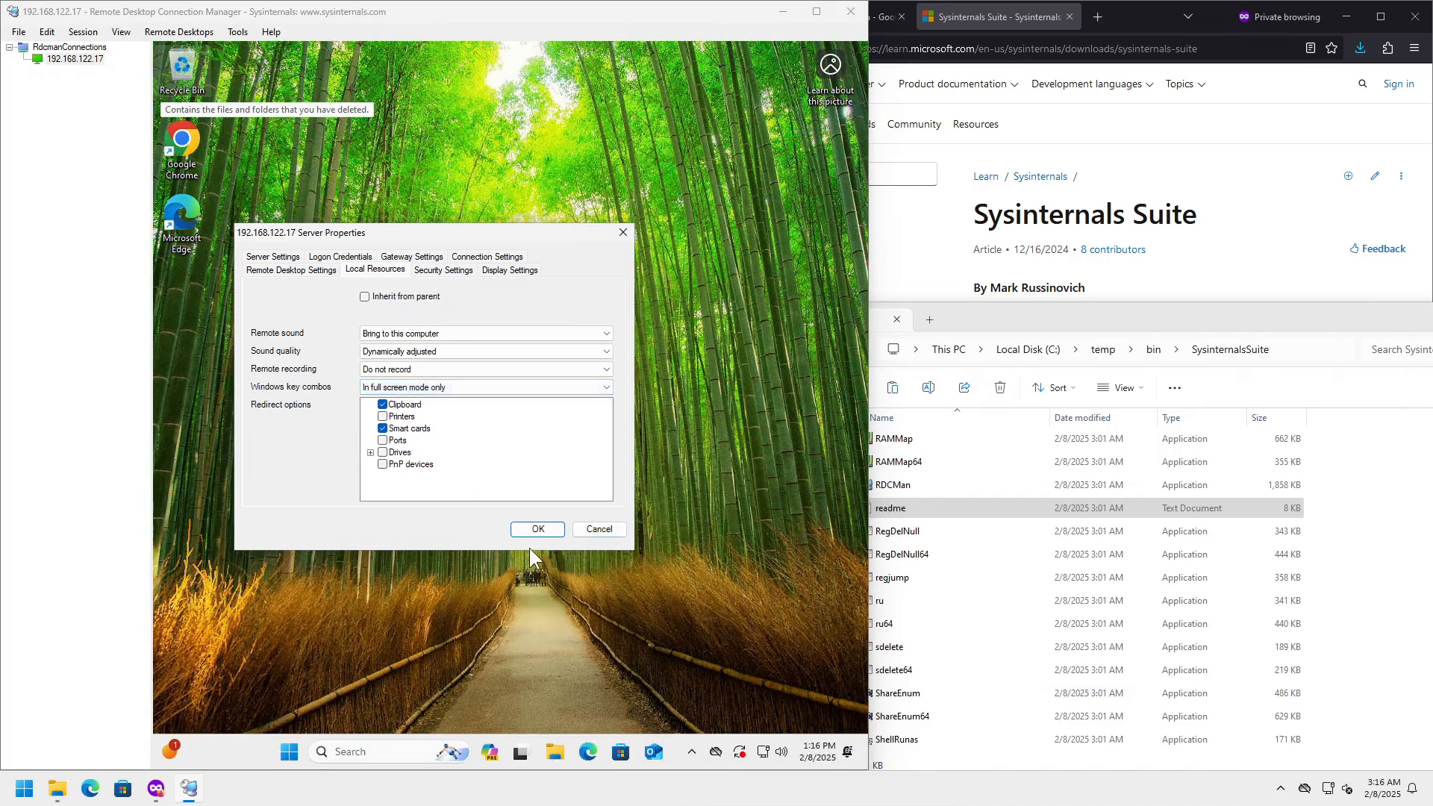
pyautogui.click(390, 389)
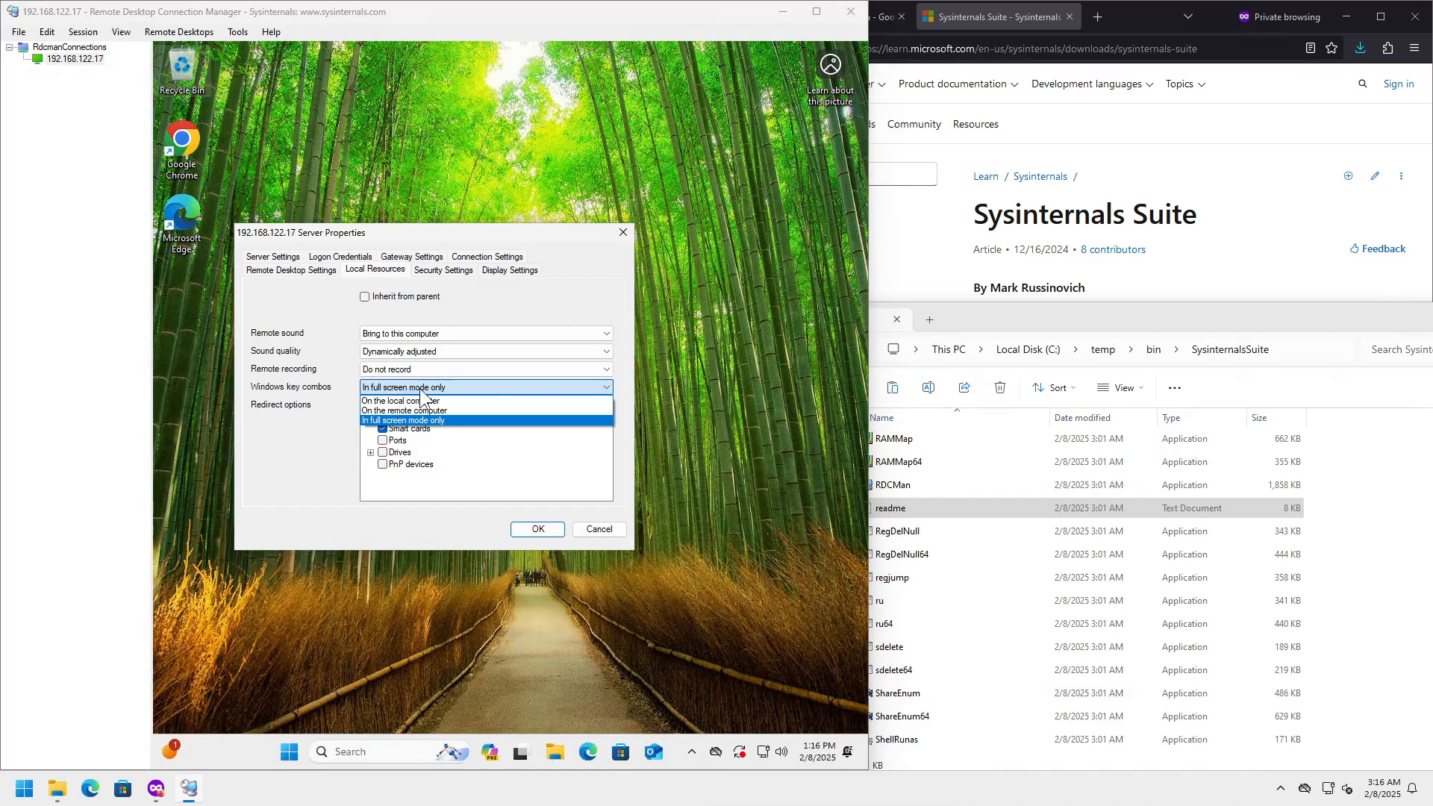
pyautogui.click(456, 419)
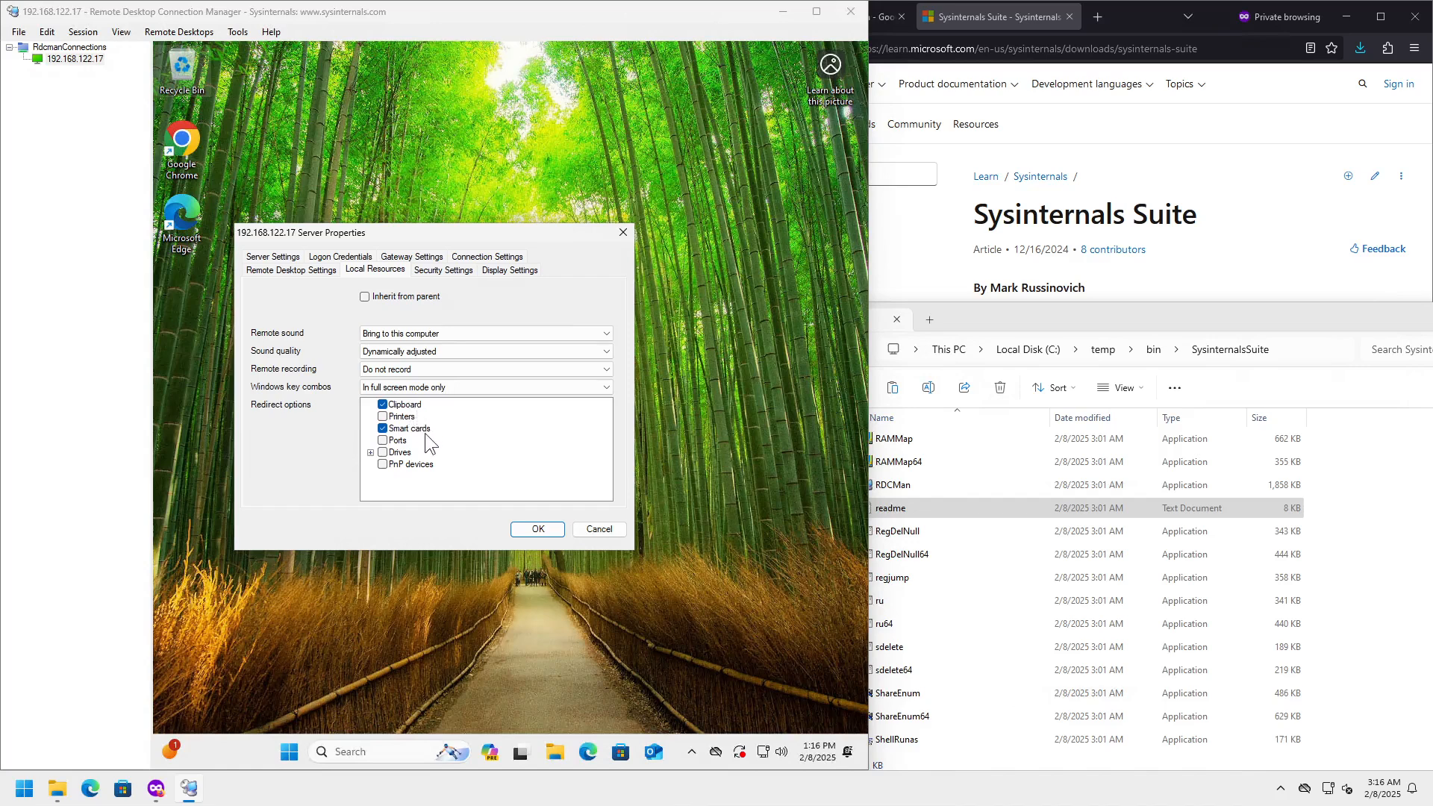
pyautogui.click(370, 452)
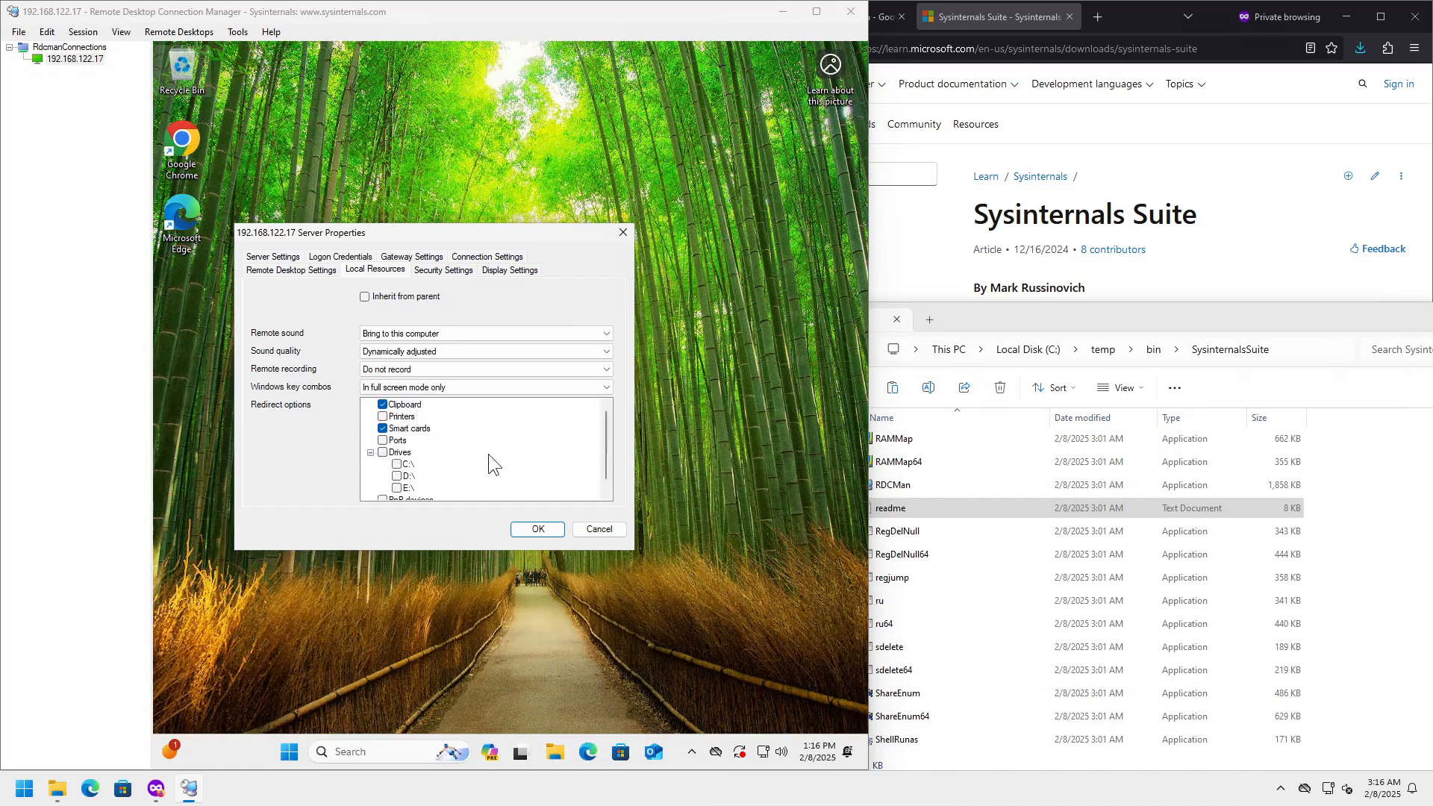
pyautogui.scroll(-1, 488, 455)
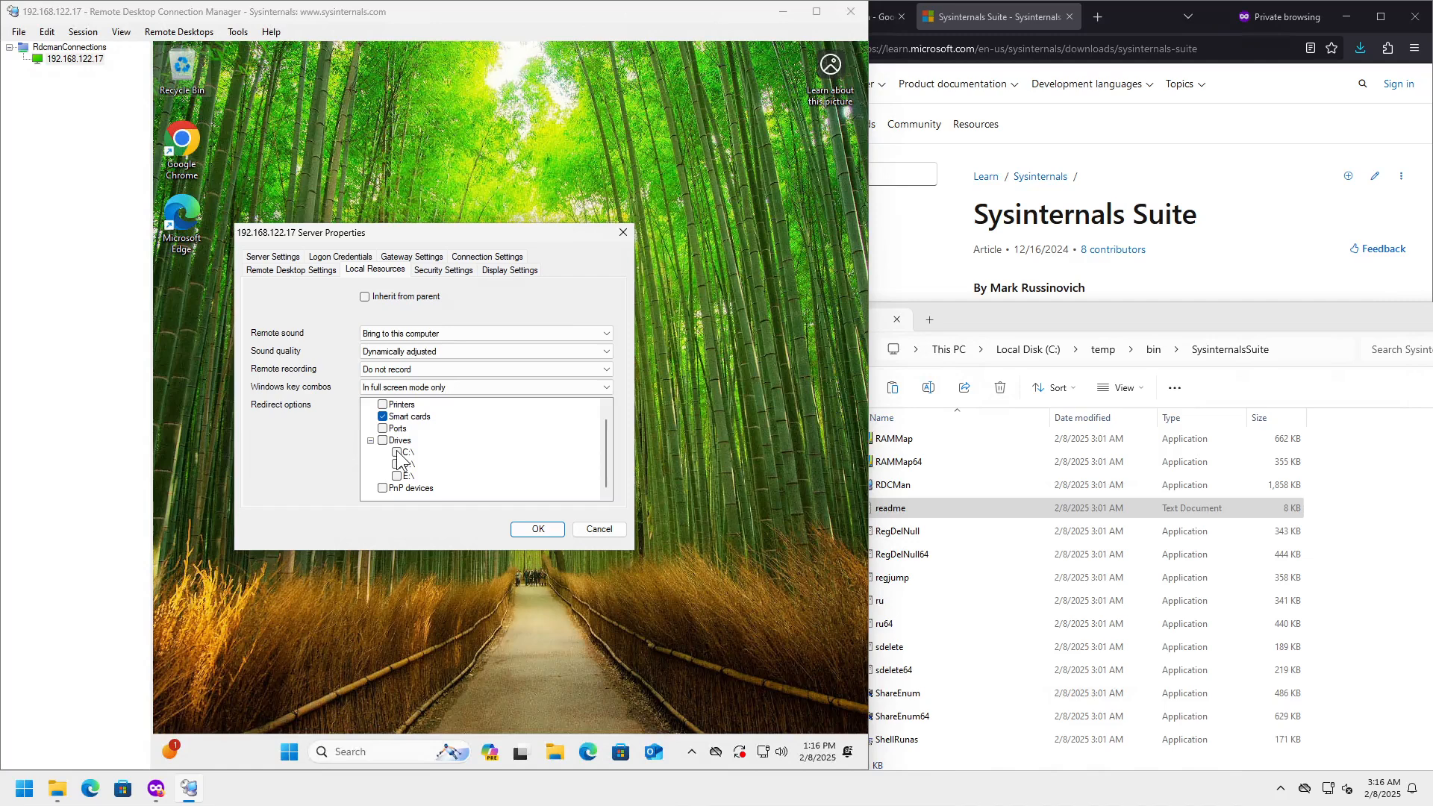
pyautogui.click(599, 529)
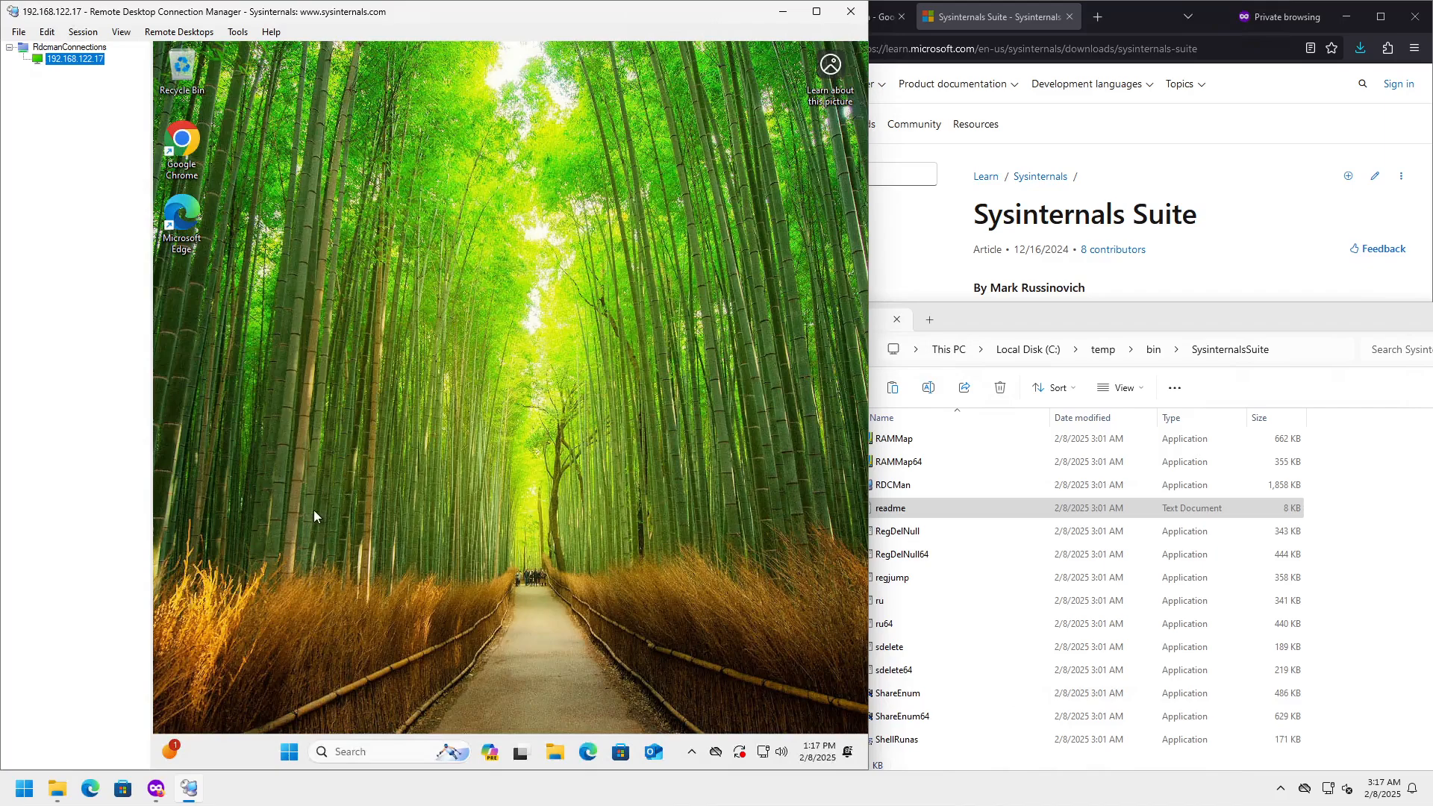
# - Launch Remote Desktop Connection by searching 'remo' from the host's Start search
pyautogui.click(25, 783)
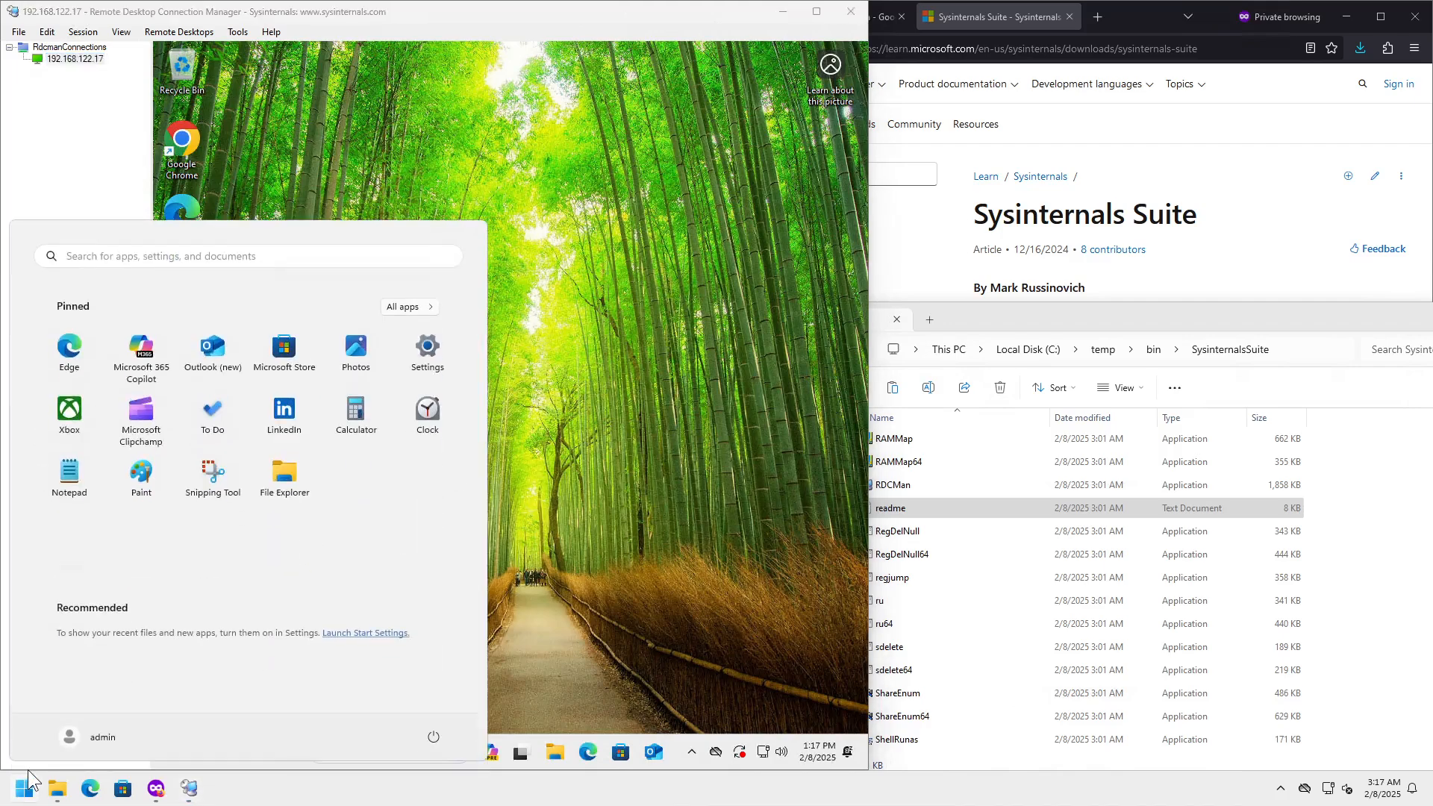
pyautogui.write('remo')
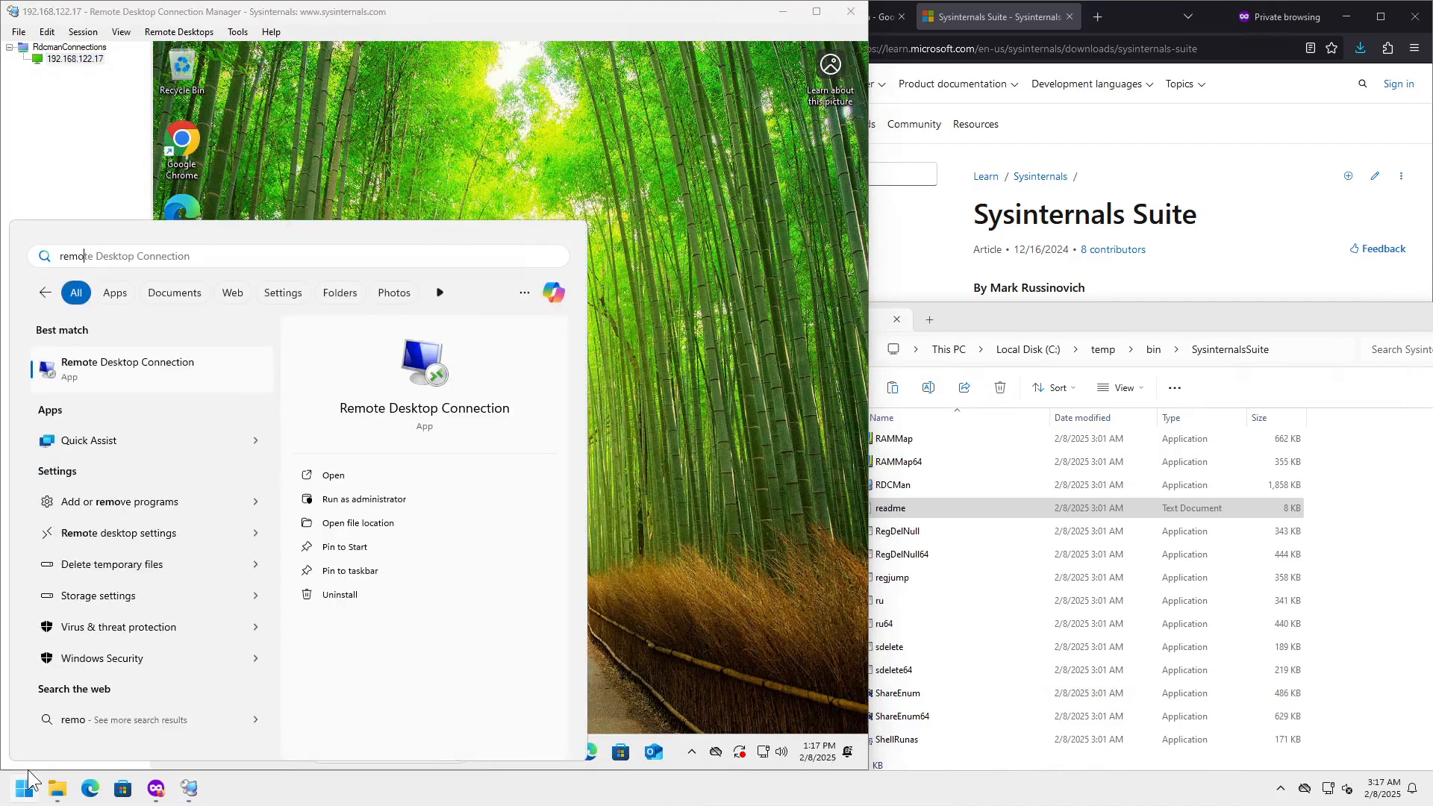
pyautogui.press('Return')
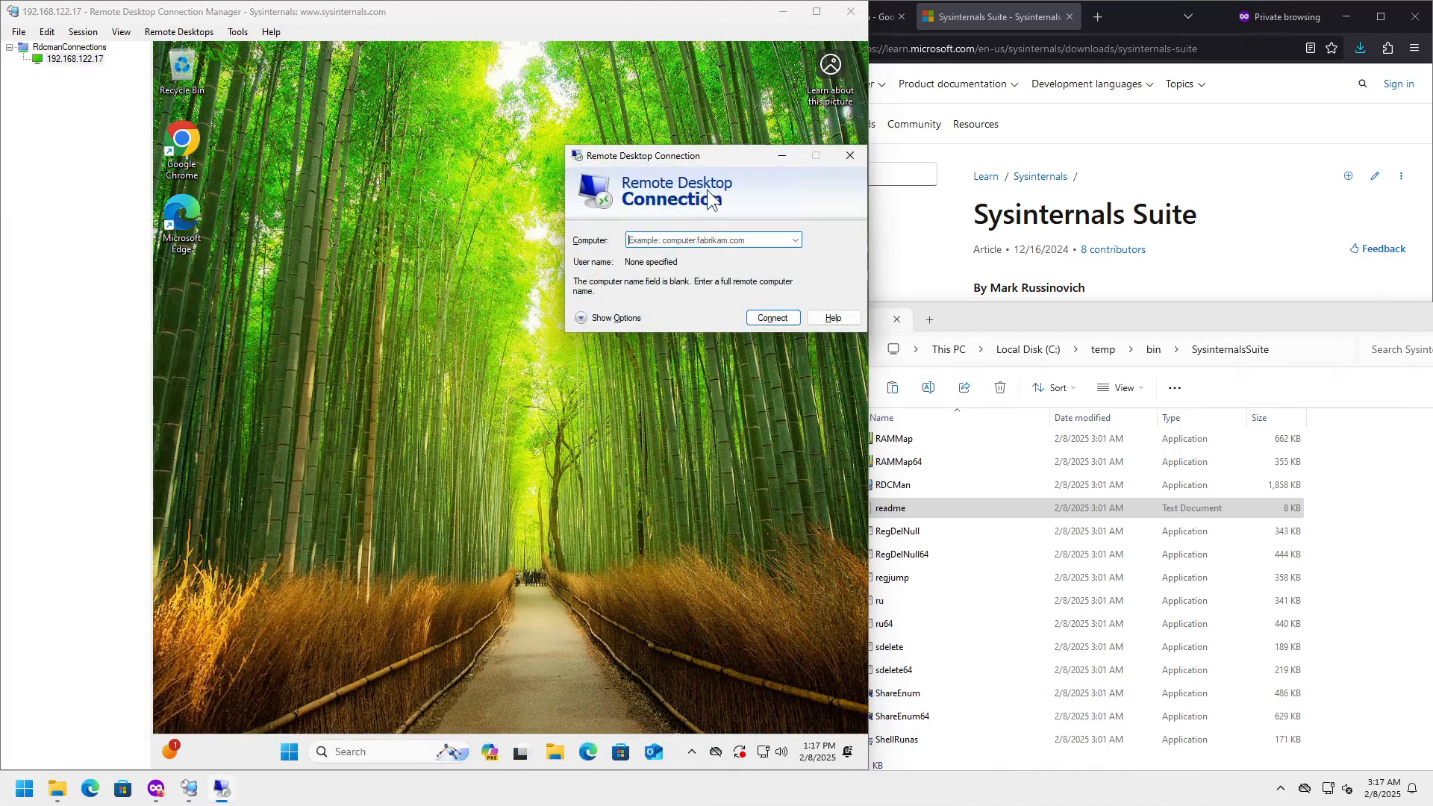
# - Move the Remote Desktop Connection dialog right and shift the connection manager window left
pyautogui.moveTo(723, 155); pyautogui.dragTo(1035, 116)
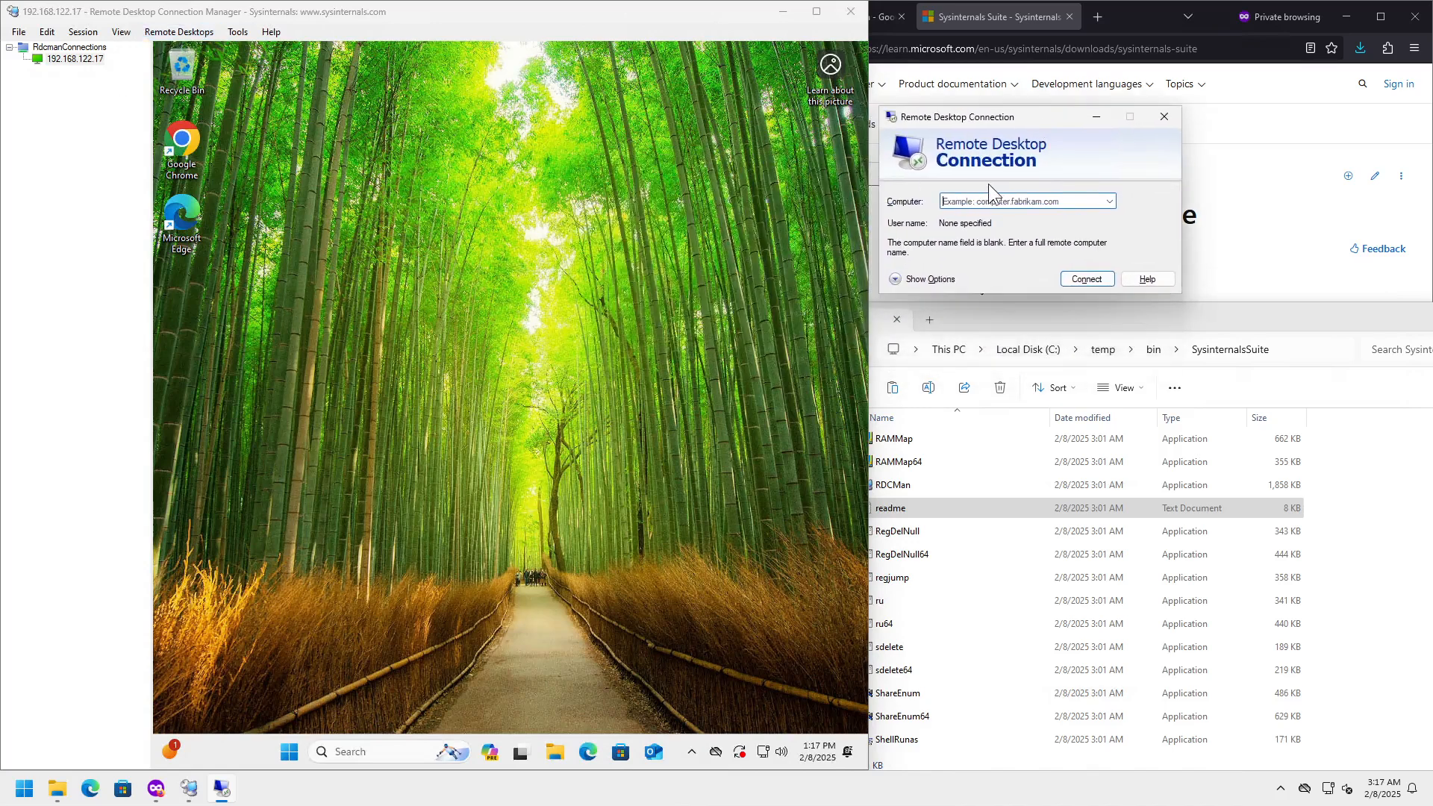
pyautogui.moveTo(924, 123); pyautogui.dragTo(958, 118)
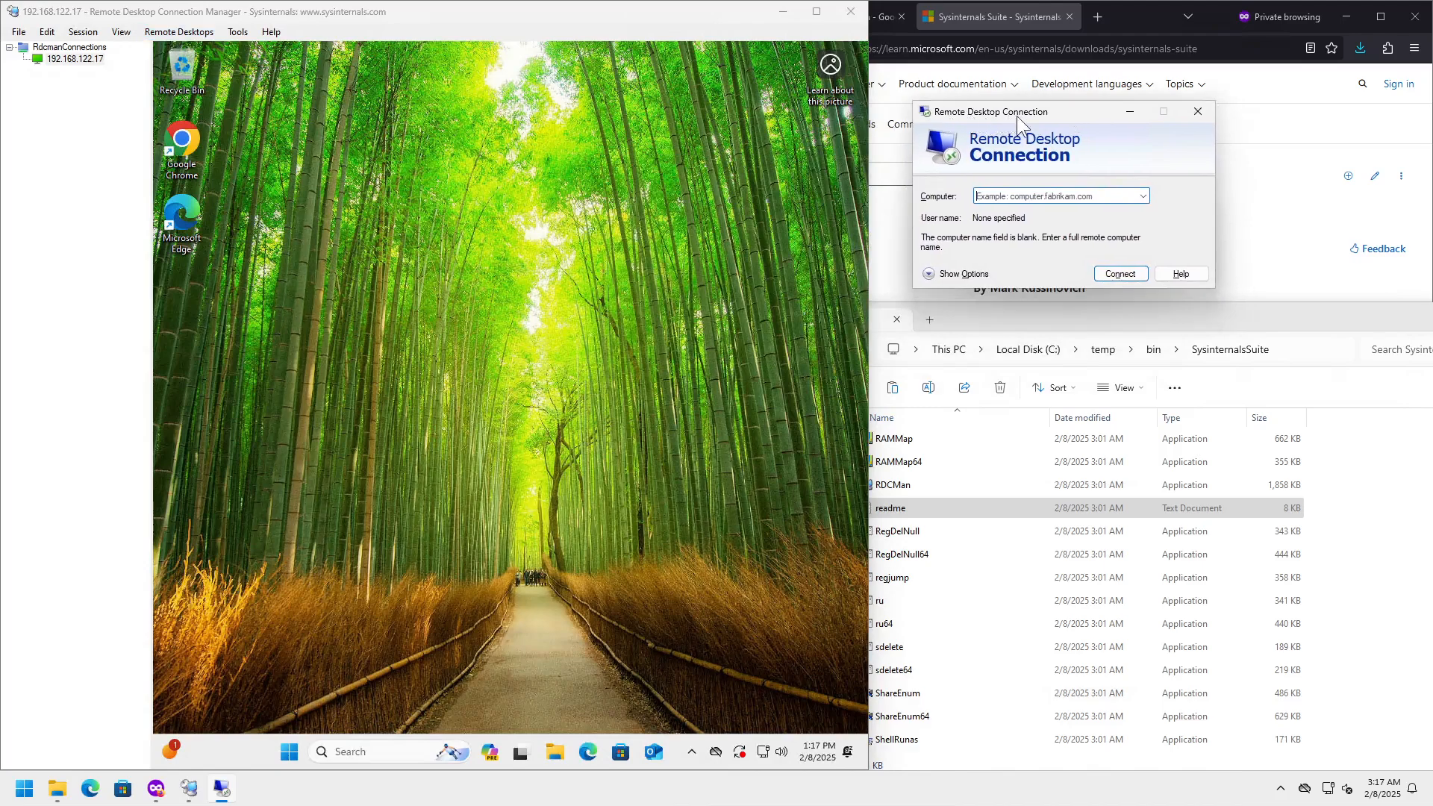
pyautogui.click(335, 18)
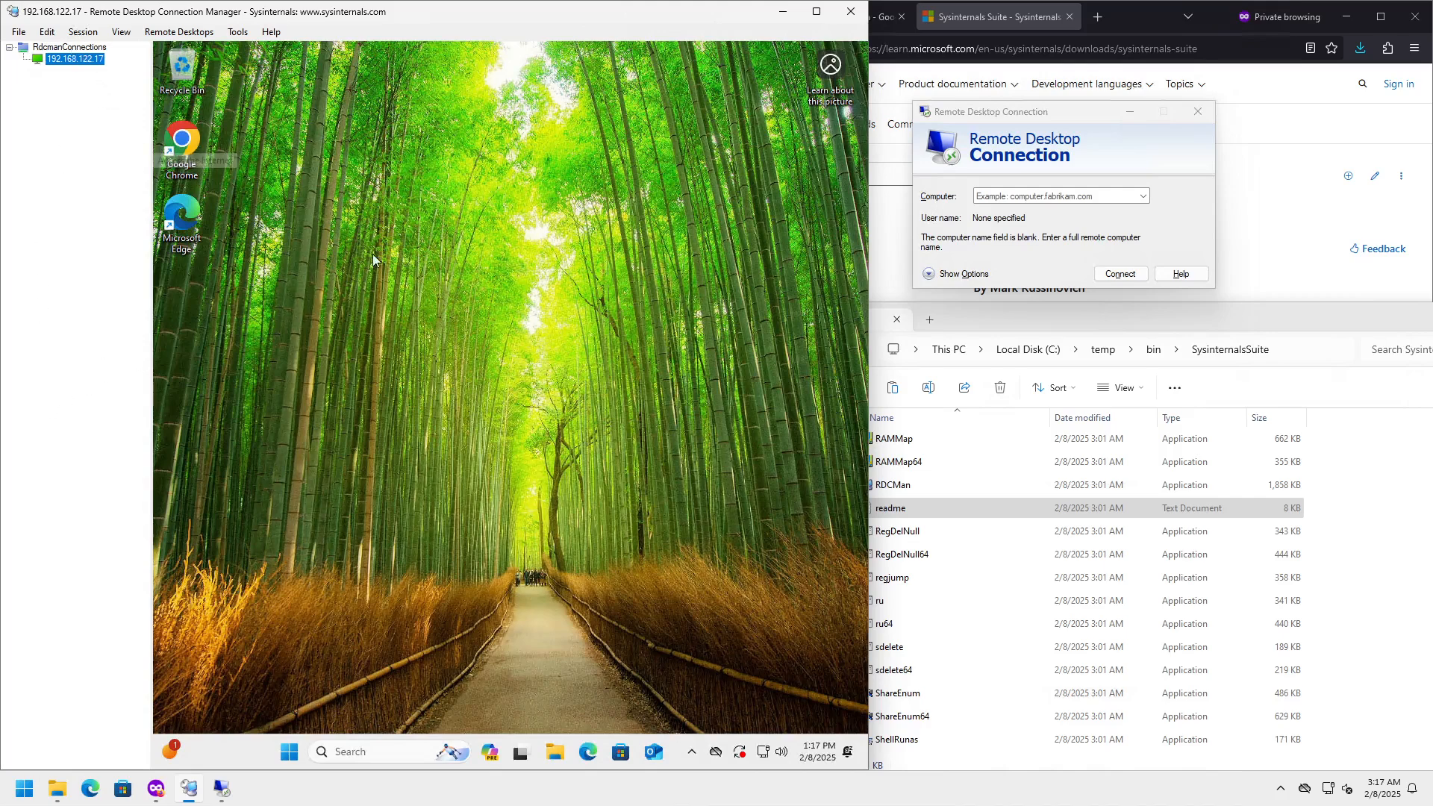
pyautogui.moveTo(380, 11); pyautogui.dragTo(341, 11)
# - Snap the connection manager to the left half and hide the server tree
pyautogui.moveTo(223, 102); pyautogui.dragTo(2, 369)
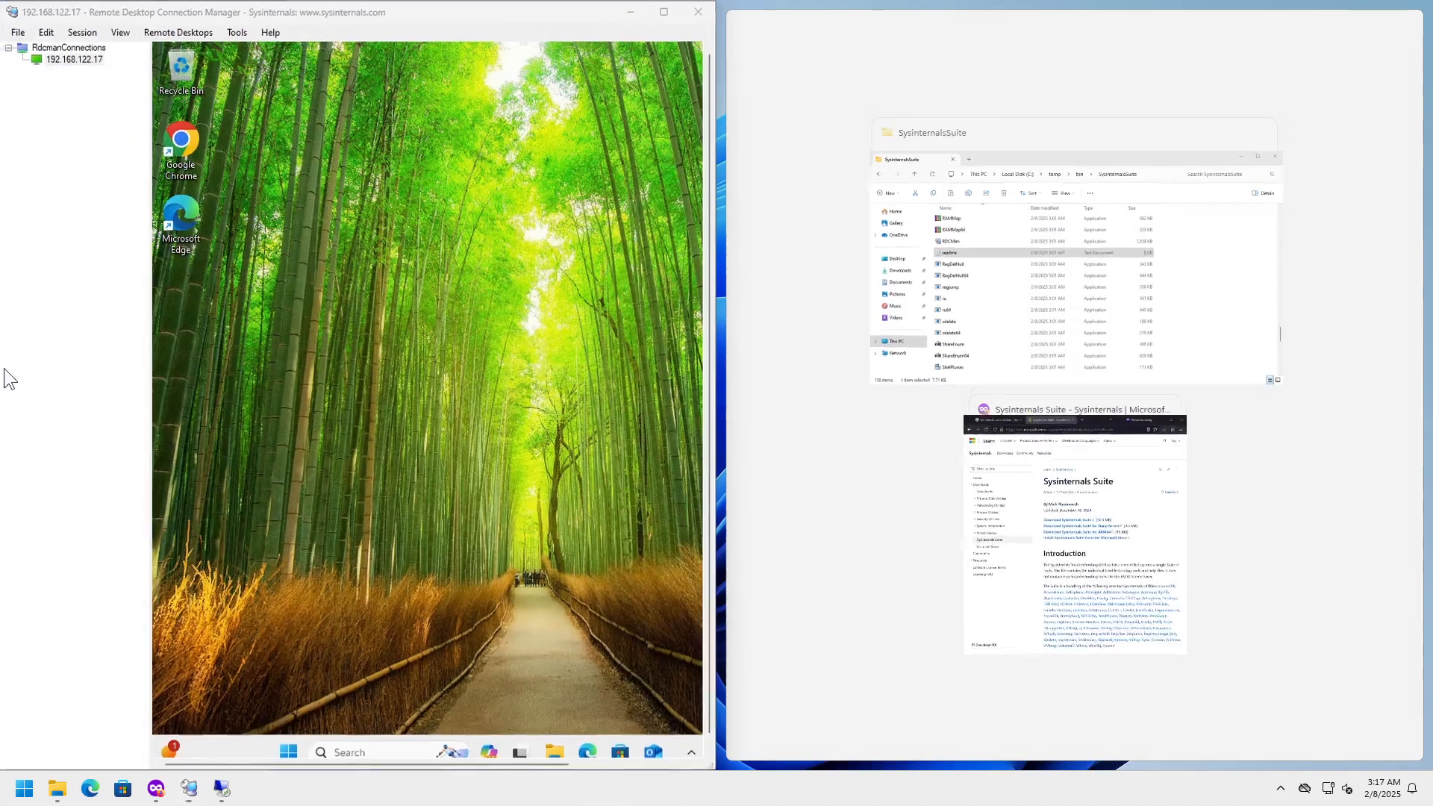
pyautogui.click(173, 33)
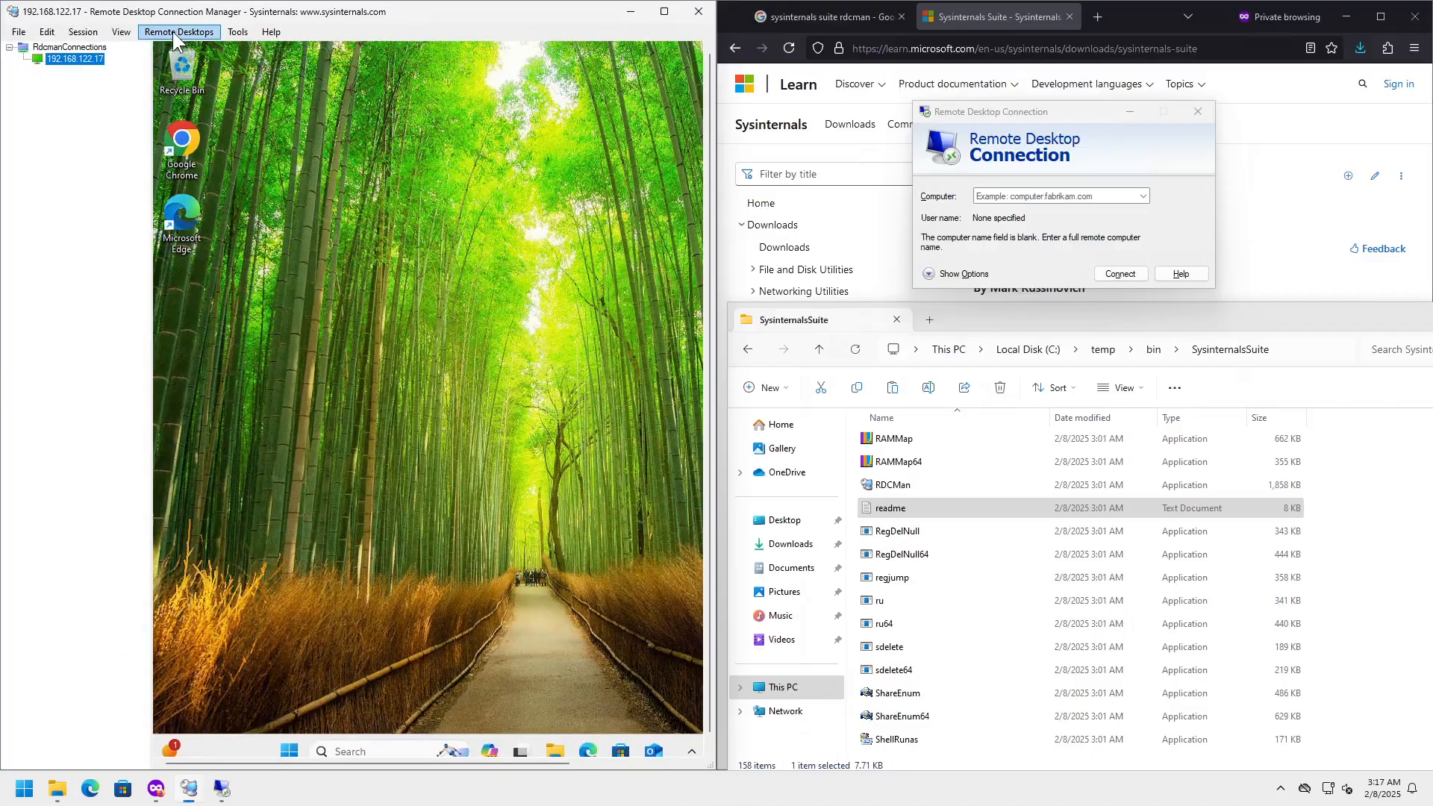
pyautogui.click(121, 32)
pyautogui.moveTo(179, 48)
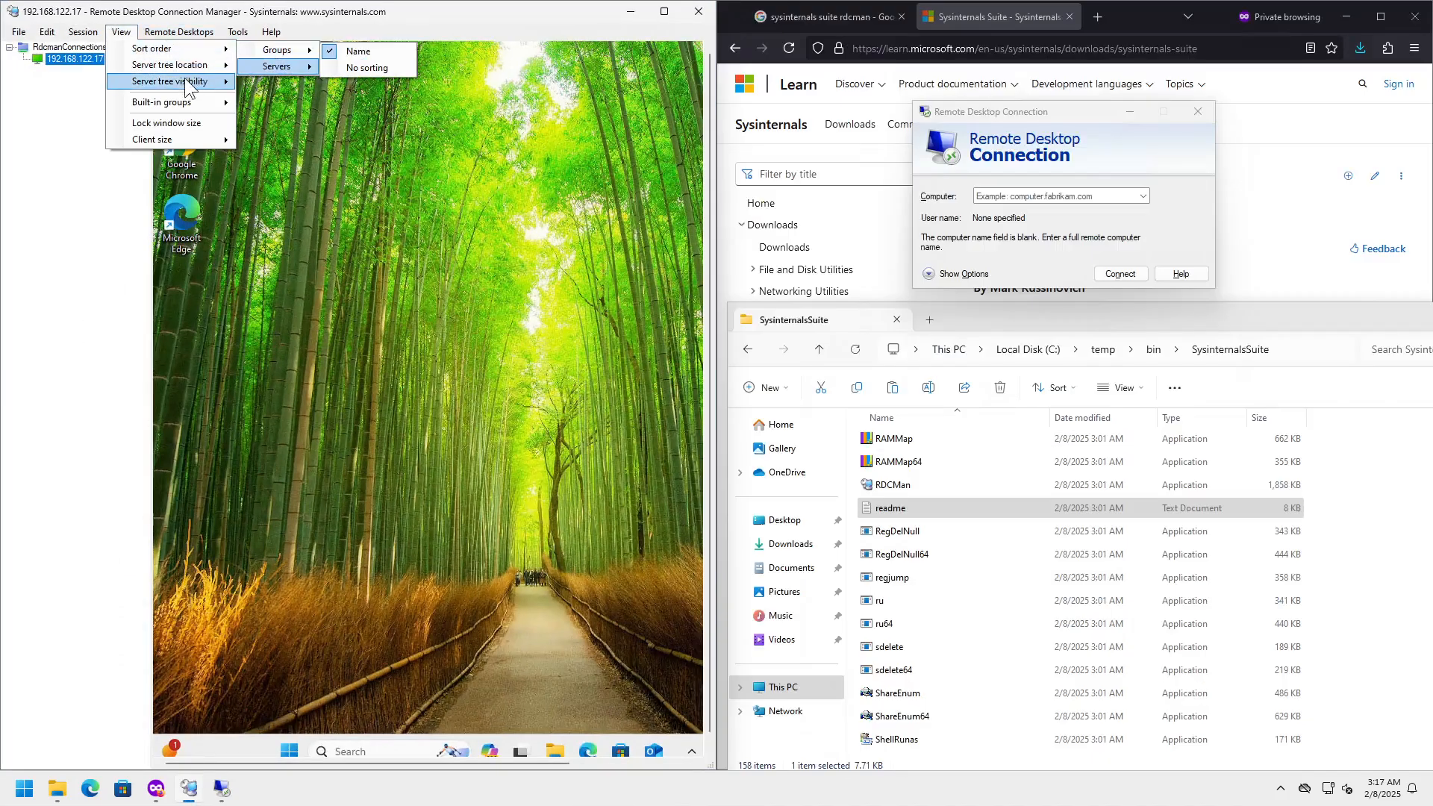
pyautogui.moveTo(185, 77)
pyautogui.click(271, 114)
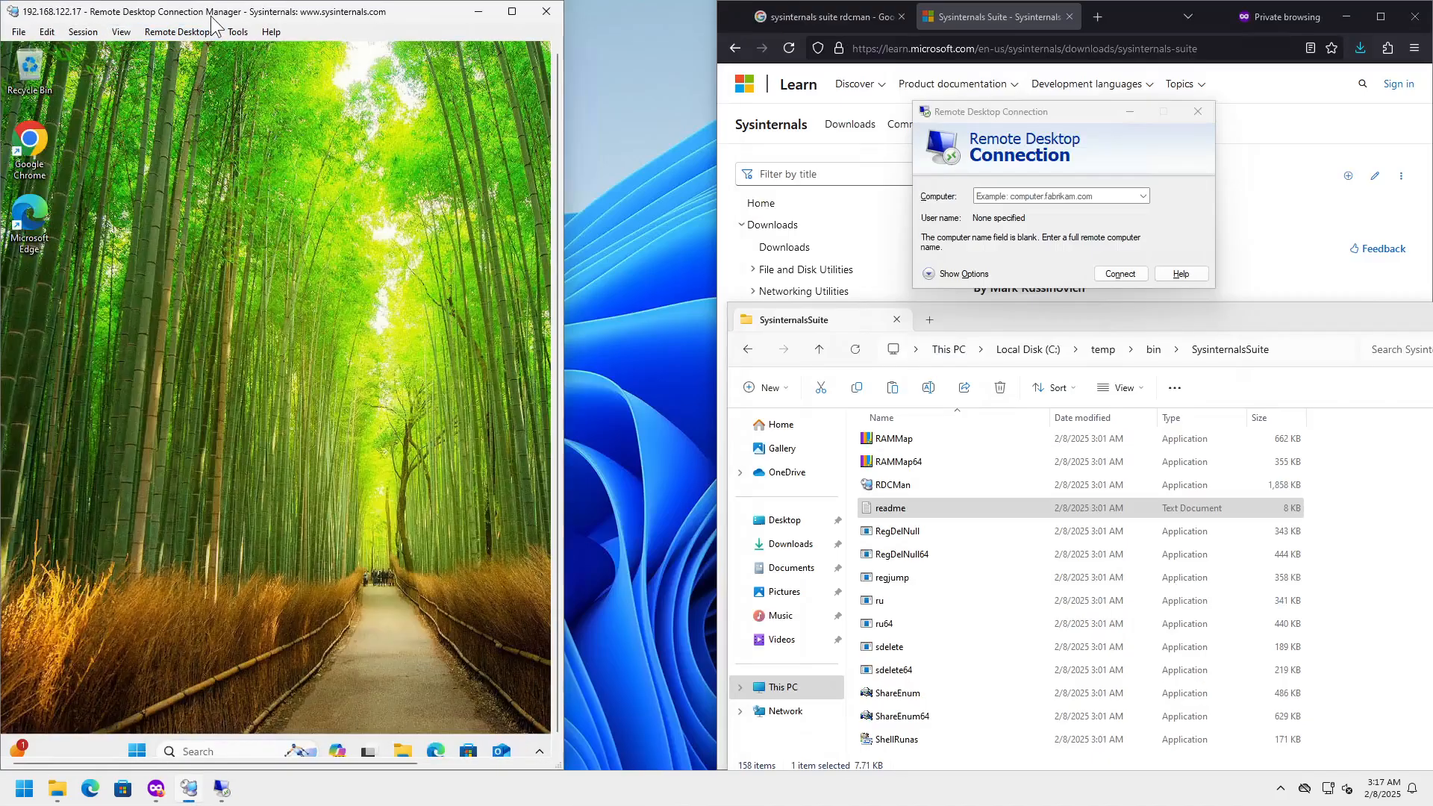
# - Re-snap the window left and reconnect the session to 192.168.122.17
pyautogui.moveTo(214, 13); pyautogui.dragTo(2, 30)
pyautogui.click(81, 32)
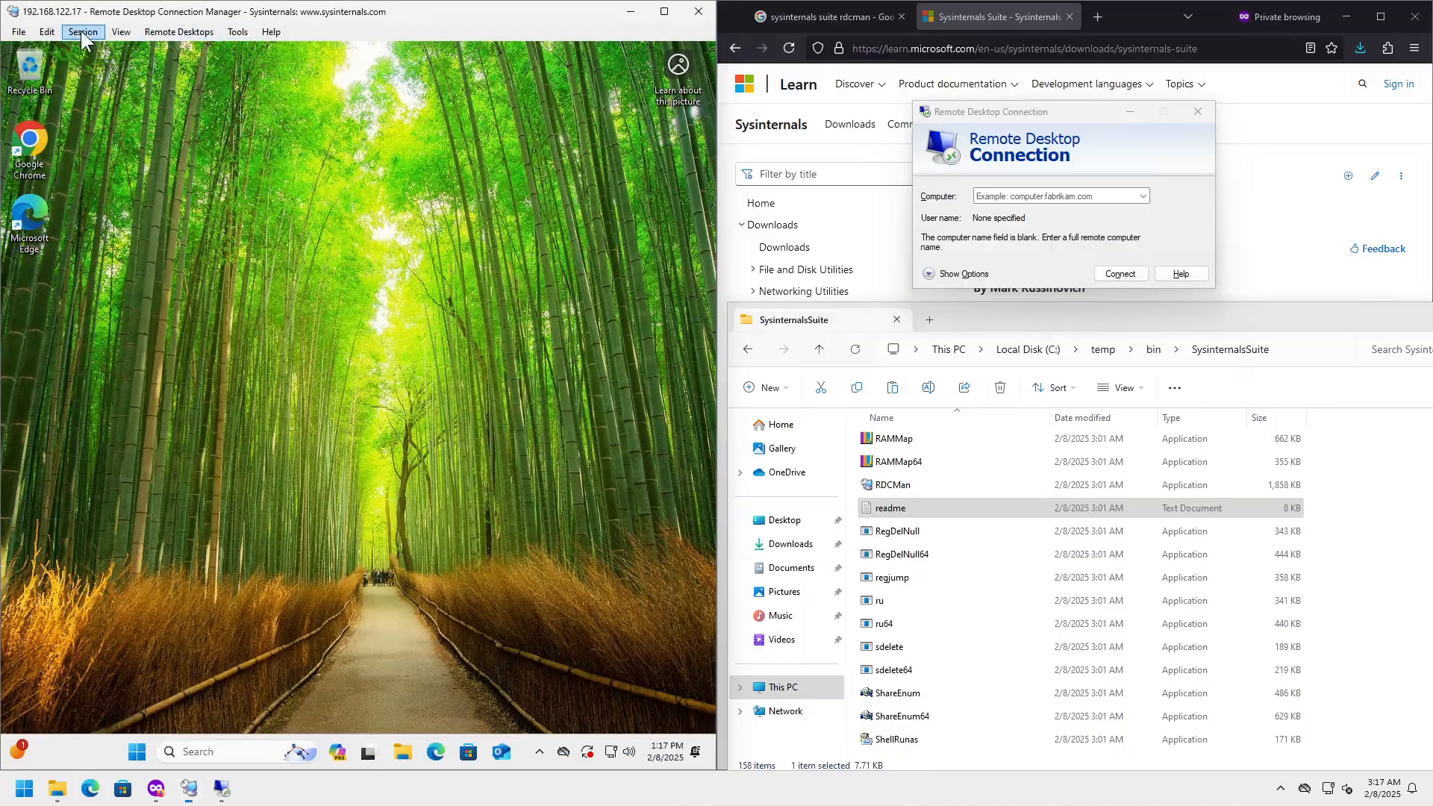
pyautogui.click(86, 32)
pyautogui.click(104, 82)
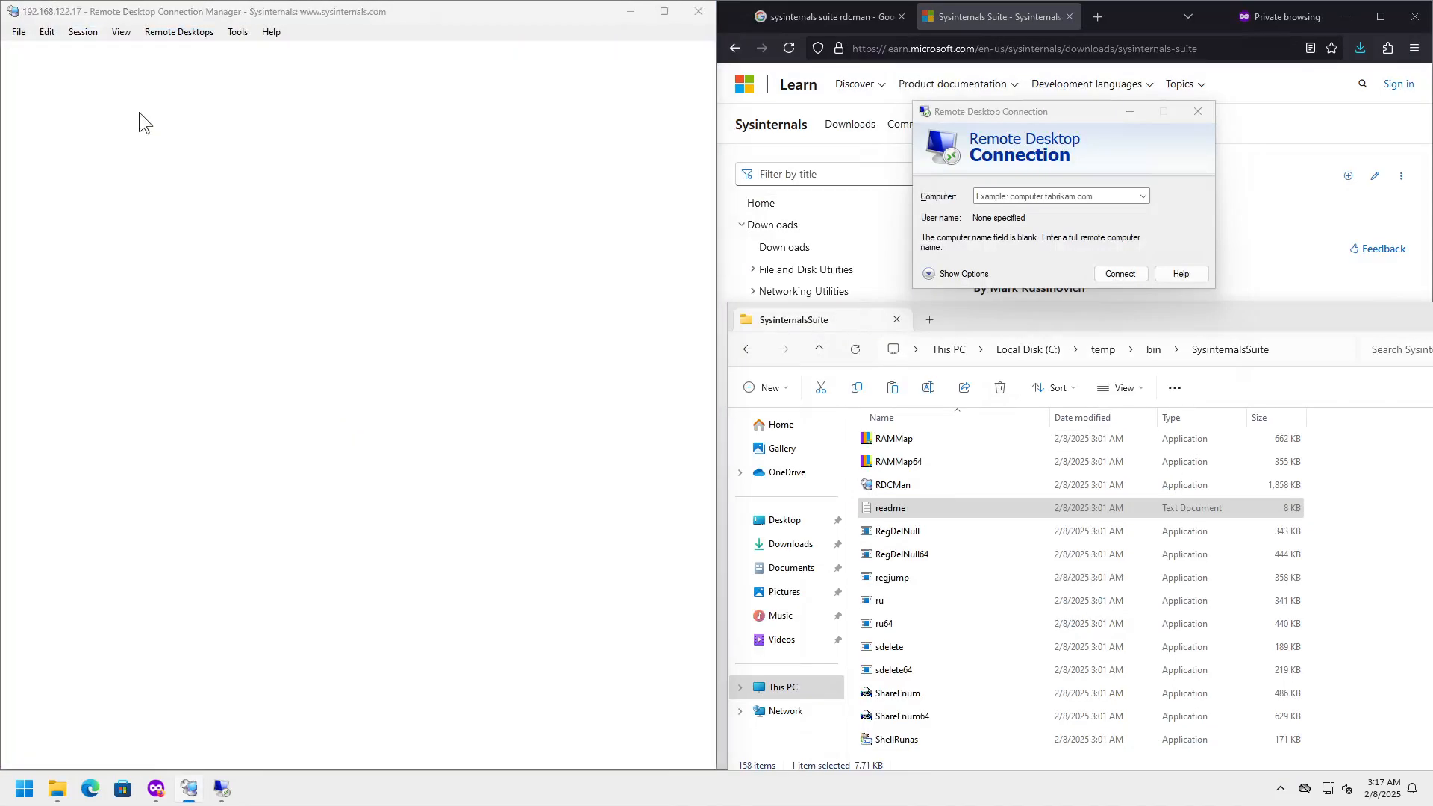